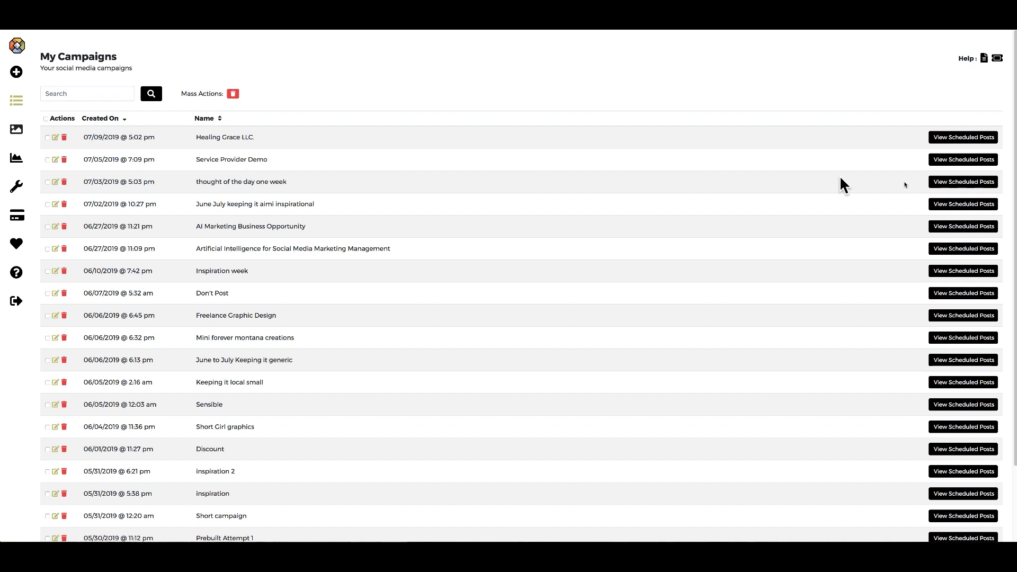
Check Service Provider Demo's scheduled posts, then open that campaign in the Builder.
{"action": "left_click", "coordinate": [948, 160]}
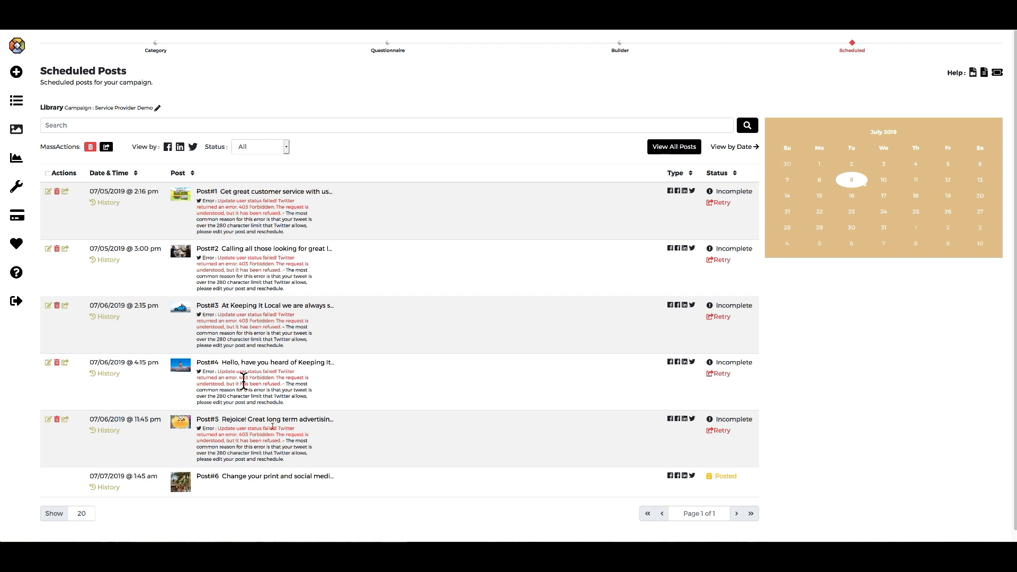
{"action": "left_click", "coordinate": [16, 102]}
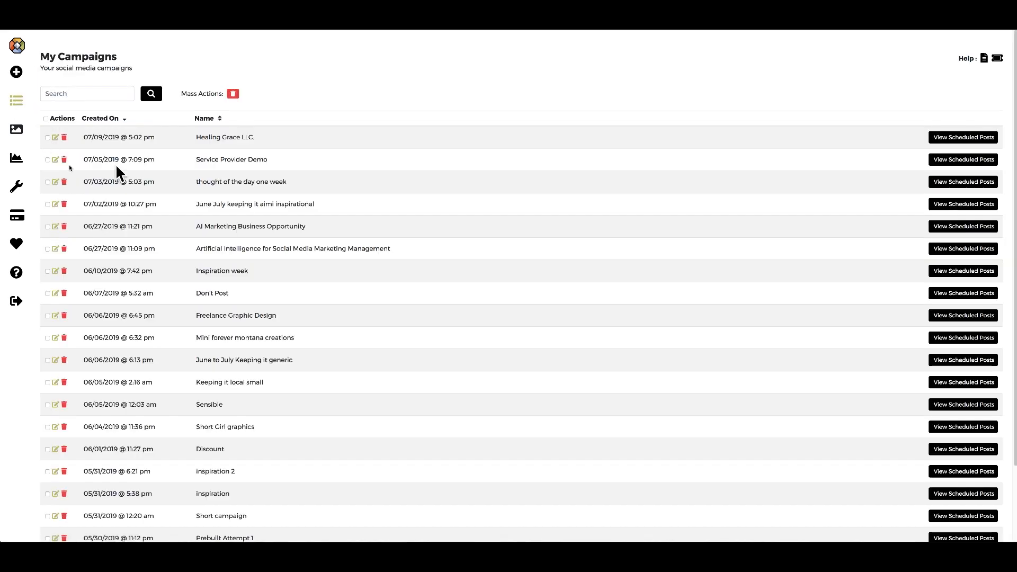
{"action": "left_click", "coordinate": [56, 160]}
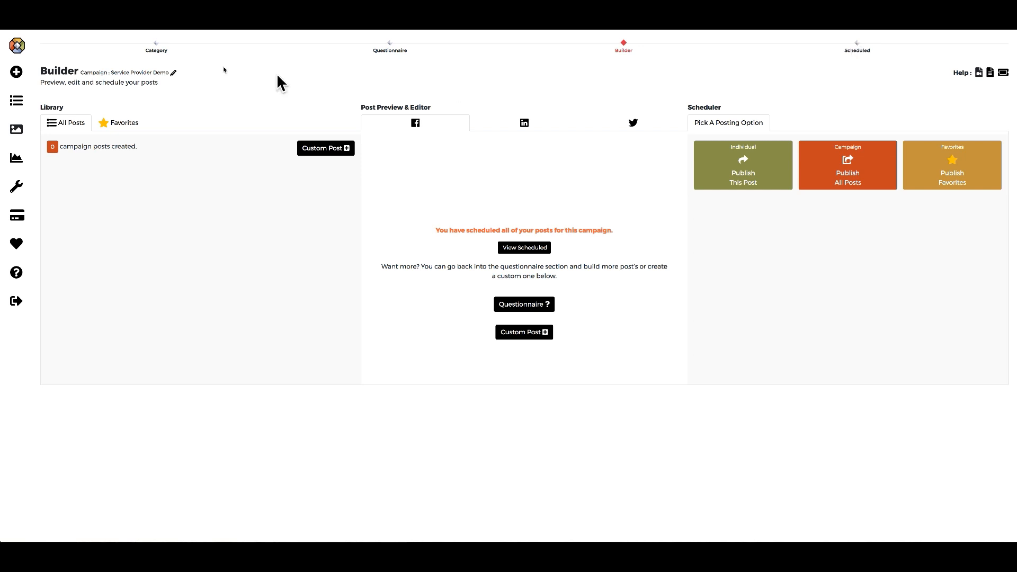
Review the Category, Questionnaire, Builder and Scheduled stages, then go back to My Campaigns.
{"action": "left_click", "coordinate": [157, 52]}
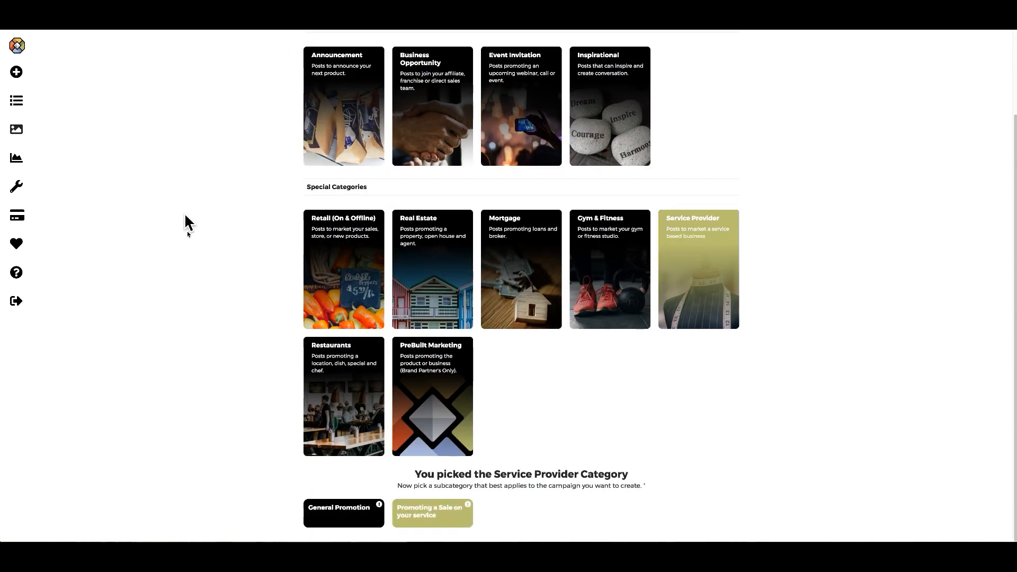
{"action": "scroll", "coordinate": [189, 233], "scroll_direction": "up", "scroll_amount": 2}
{"action": "scroll", "coordinate": [191, 236], "scroll_direction": "down", "scroll_amount": 1}
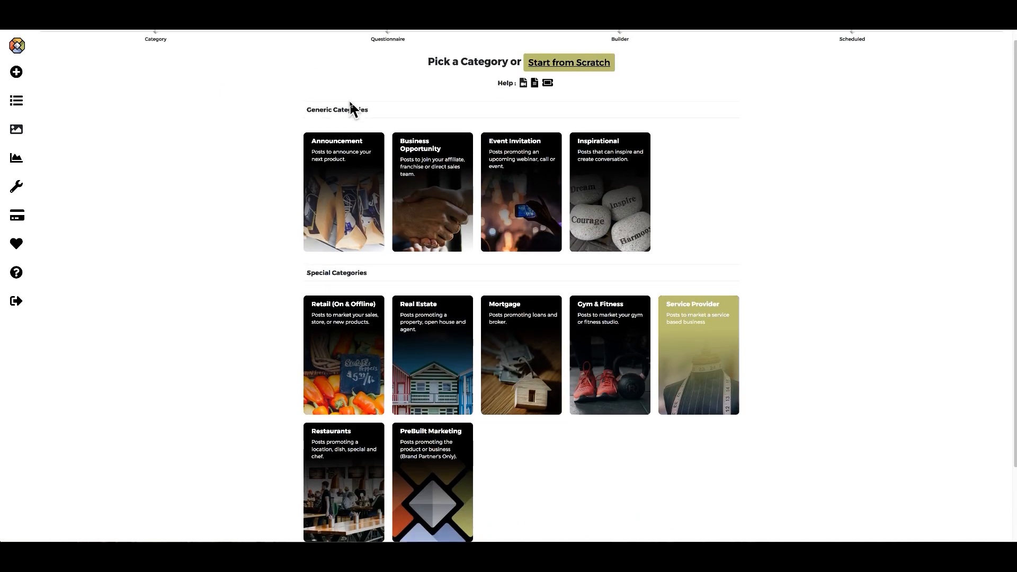
{"action": "scroll", "coordinate": [360, 90], "scroll_direction": "up", "scroll_amount": 1}
{"action": "left_click", "coordinate": [390, 50]}
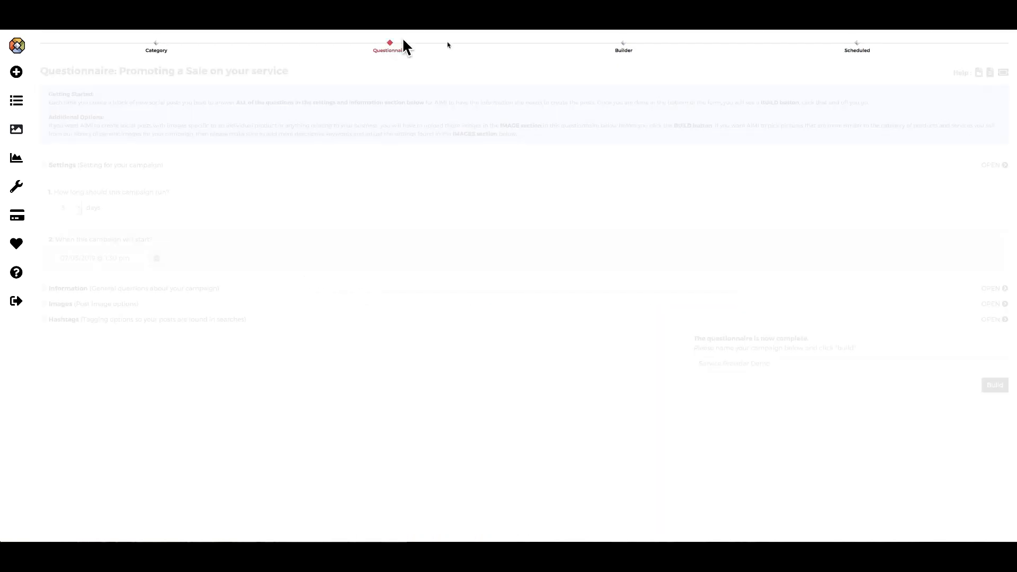
{"action": "left_click", "coordinate": [624, 50]}
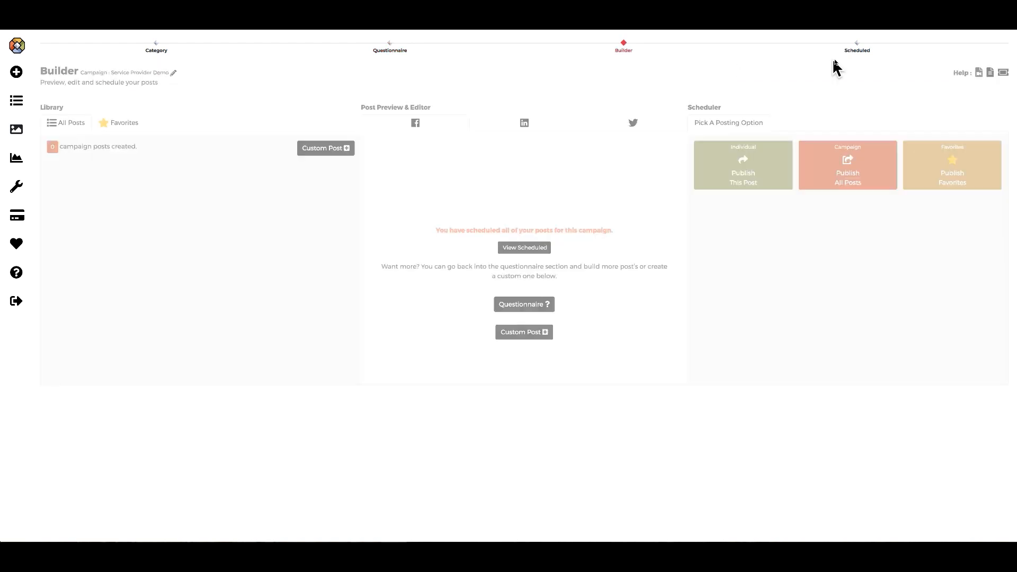
{"action": "left_click", "coordinate": [858, 49]}
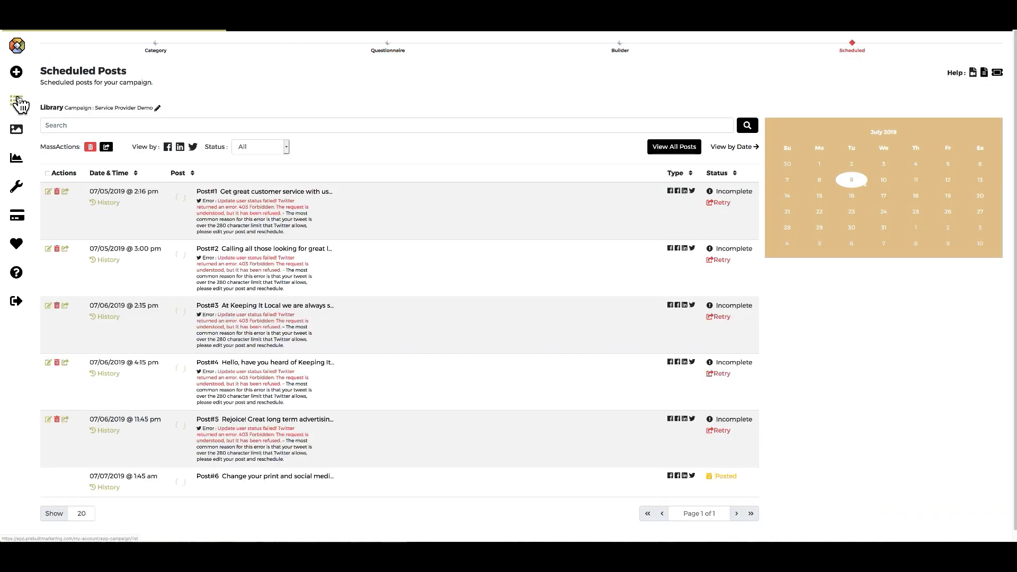
{"action": "left_click", "coordinate": [17, 101]}
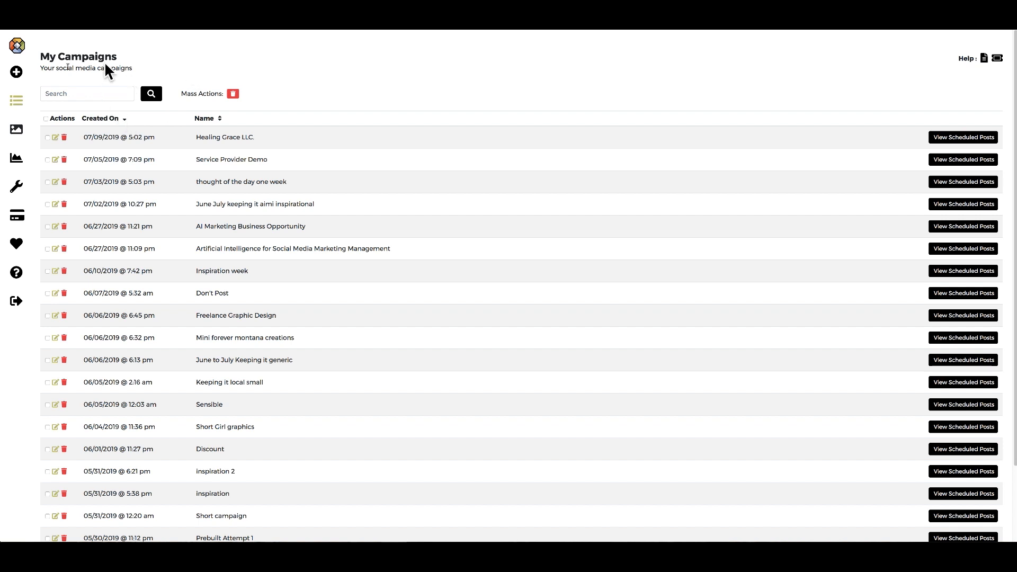
Start a new campaign and look over the Generic and Special Categories on Pick a Category.
{"action": "left_click", "coordinate": [19, 77]}
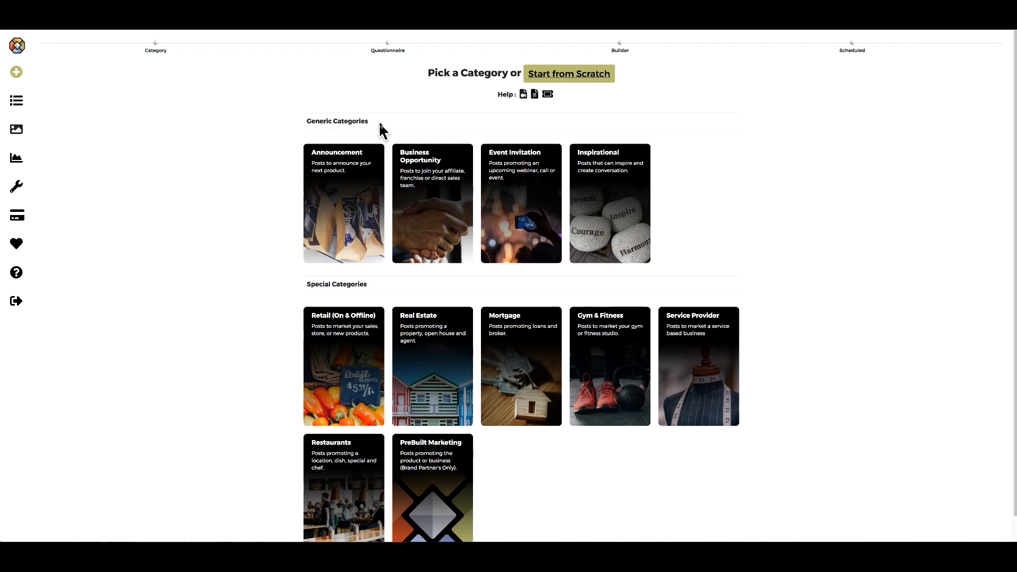
{"action": "left_click_drag", "start_coordinate": [379, 121], "coordinate": [305, 121]}
{"action": "left_click_drag", "start_coordinate": [373, 284], "coordinate": [277, 289]}
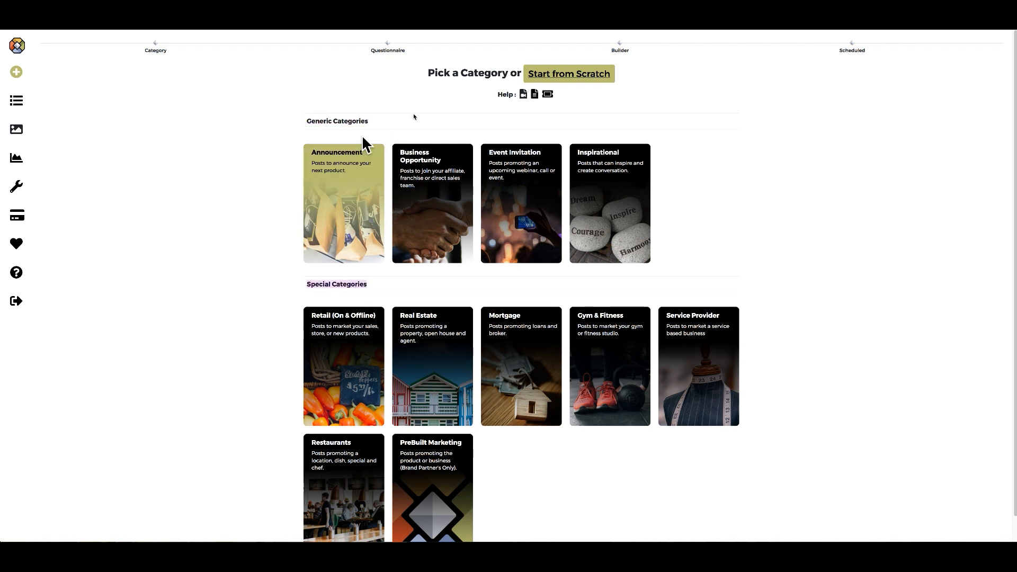
{"action": "left_click", "coordinate": [505, 110]}
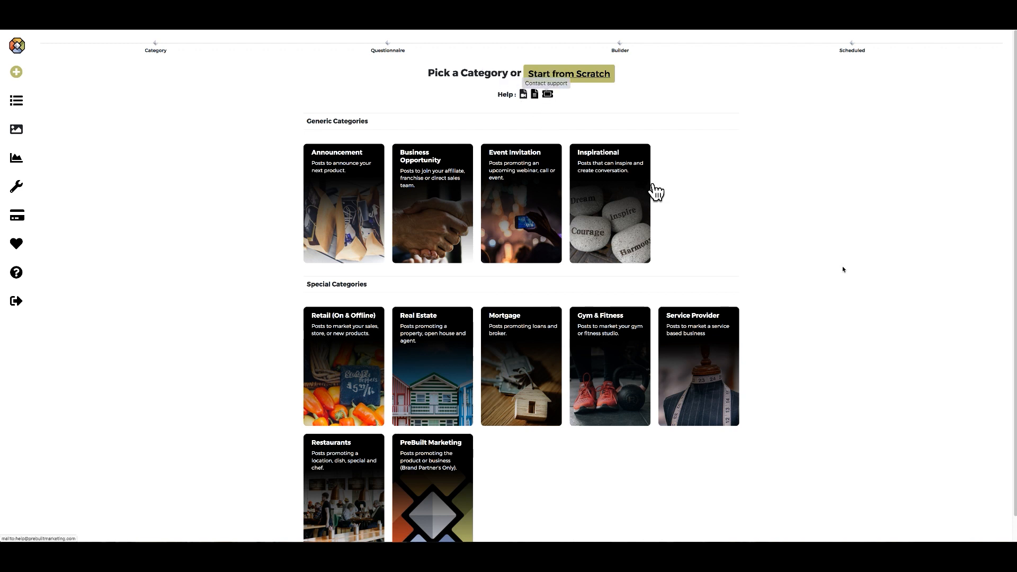
{"action": "scroll", "coordinate": [845, 302], "scroll_direction": "down", "scroll_amount": 1}
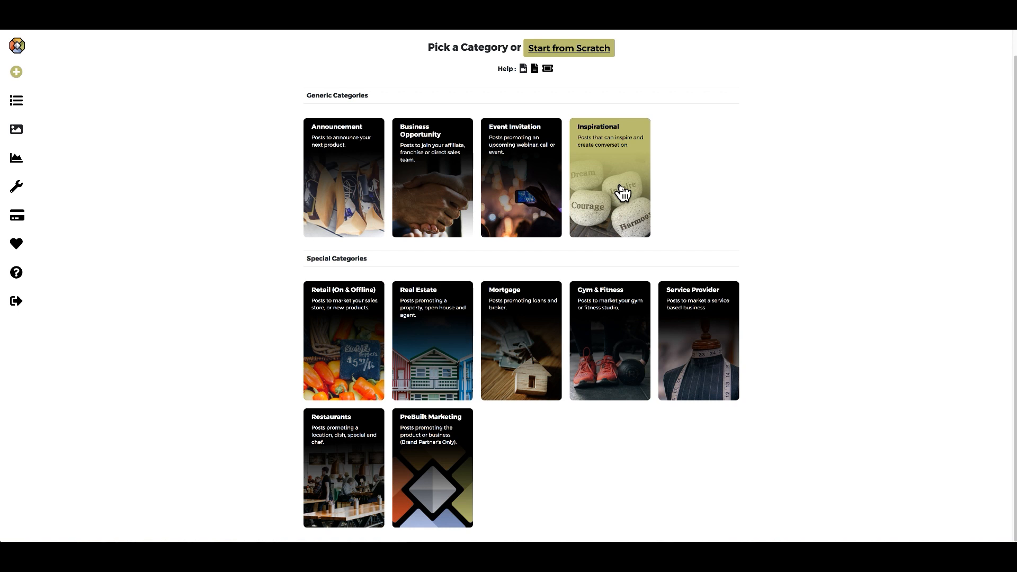
Pick Inspirational and read the Business, Beauty, Health & Wellness and Financial Freedom descriptions.
{"action": "left_click", "coordinate": [623, 192]}
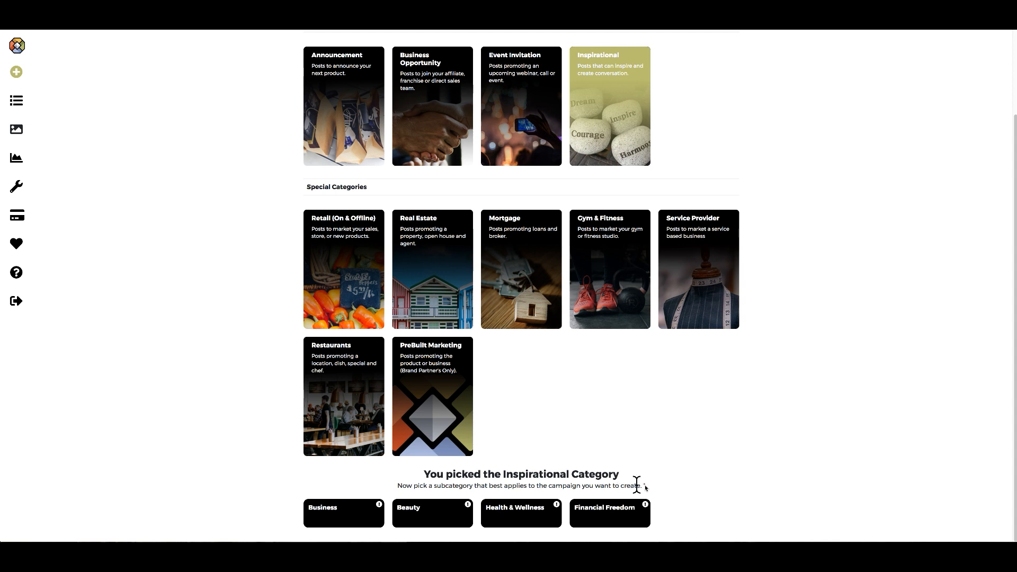
{"action": "left_click_drag", "start_coordinate": [651, 488], "coordinate": [403, 479]}
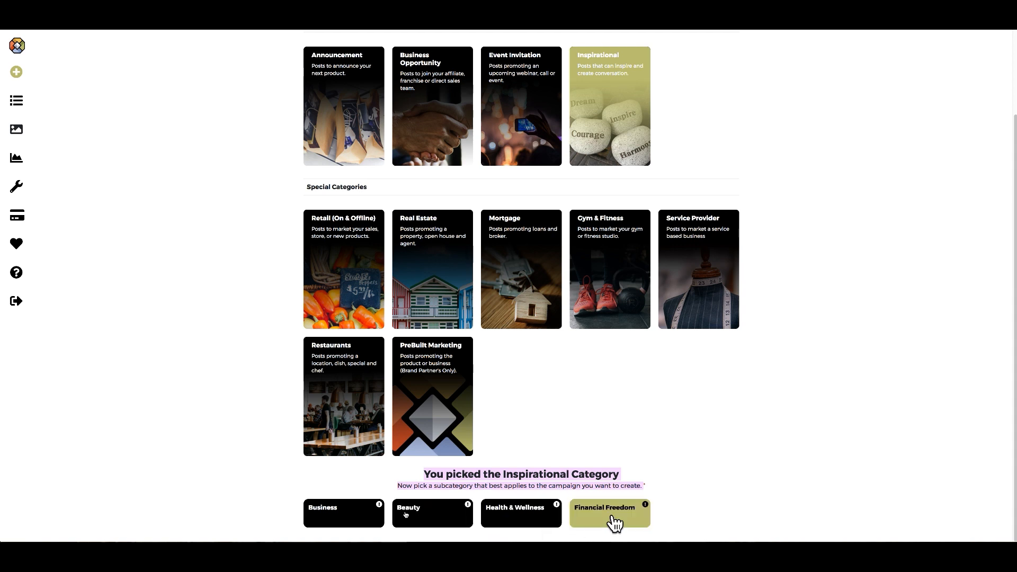
{"action": "mouse_move", "coordinate": [646, 507]}
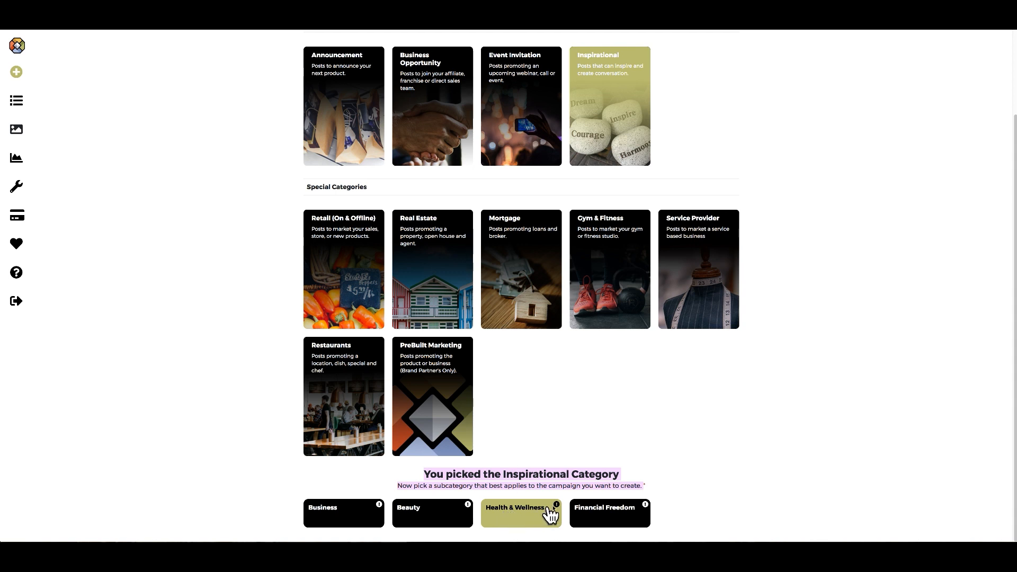
{"action": "mouse_move", "coordinate": [557, 507]}
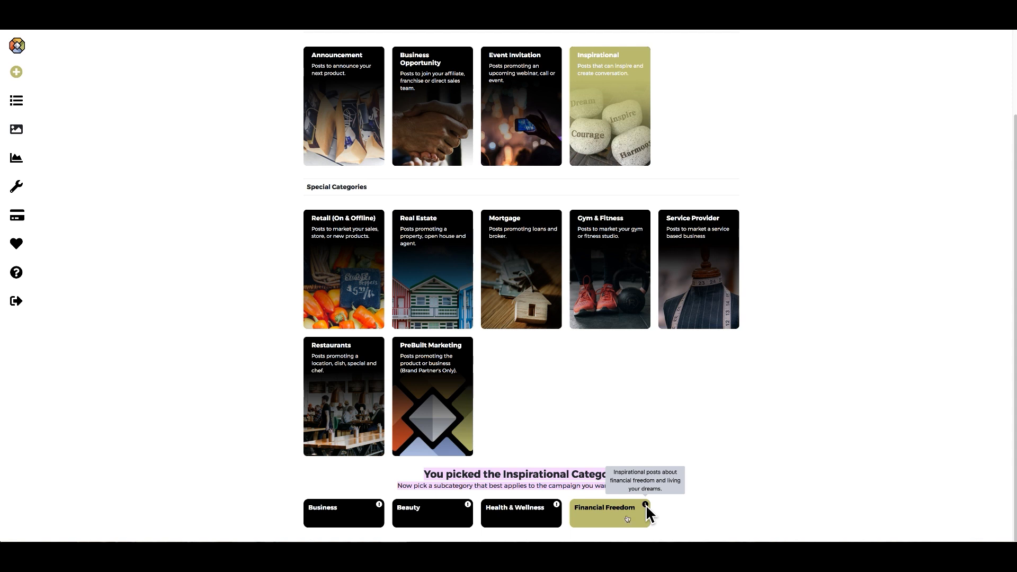
{"action": "mouse_move", "coordinate": [468, 505]}
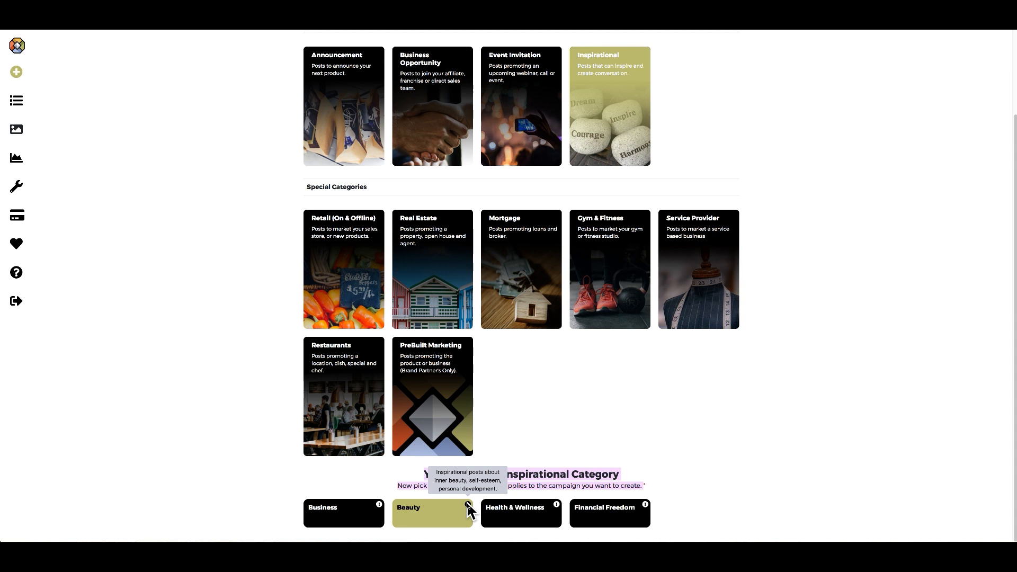
{"action": "mouse_move", "coordinate": [379, 505]}
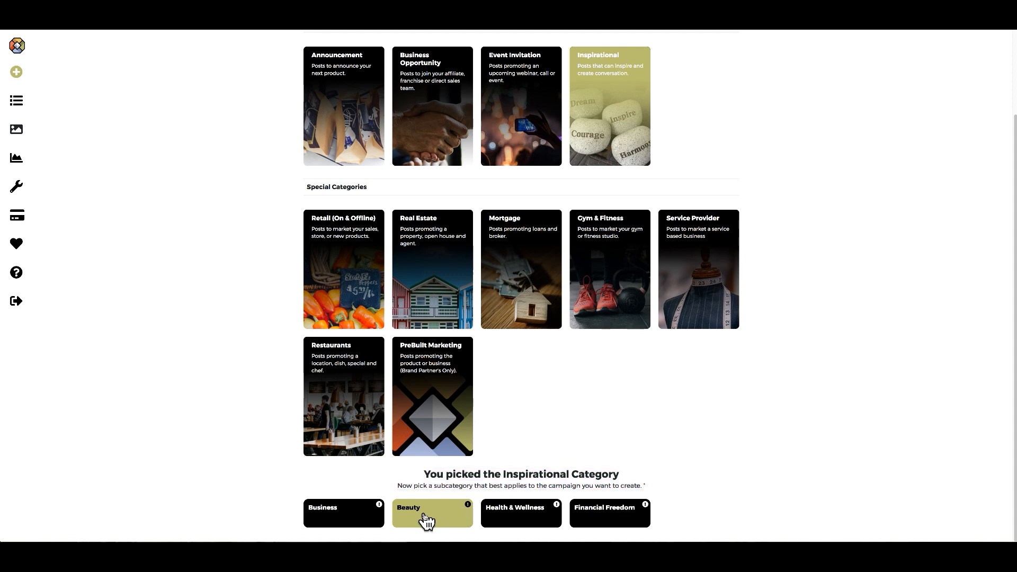
Choose Beauty and set a 3-day campaign starting 07/09/2019 at 5:26 pm.
{"action": "left_click", "coordinate": [425, 521]}
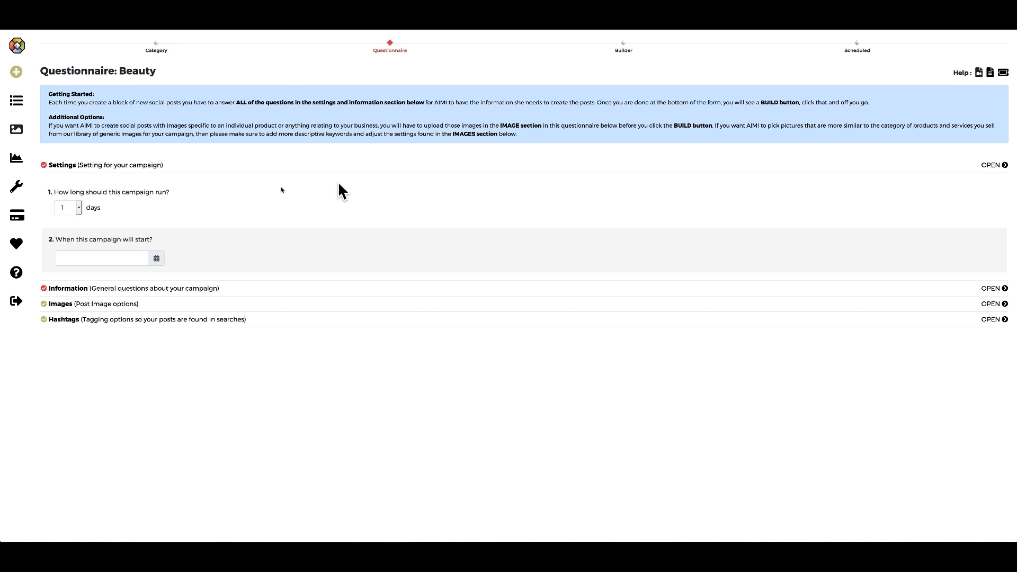
{"action": "left_click", "coordinate": [79, 206]}
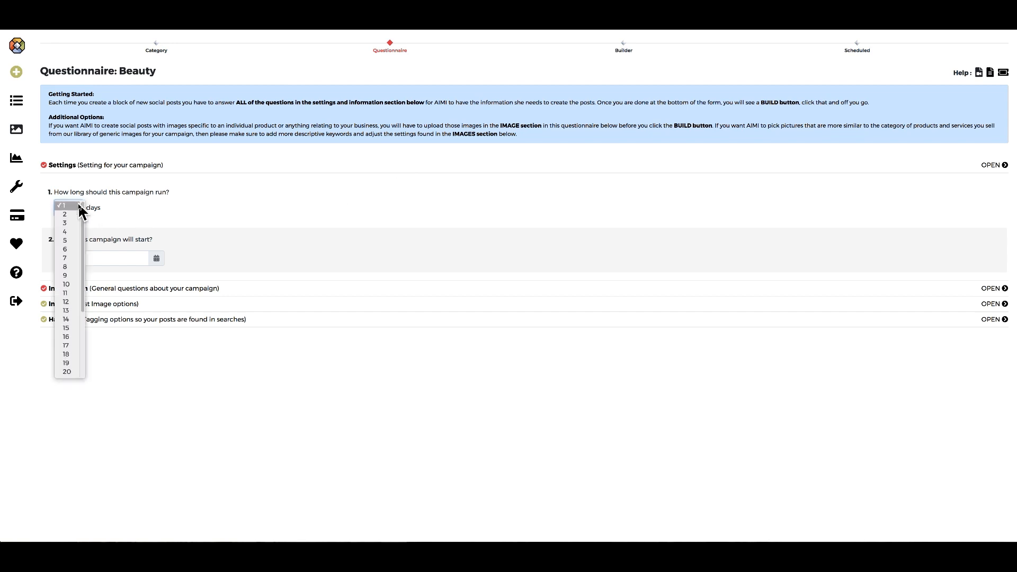
{"action": "left_click", "coordinate": [69, 222]}
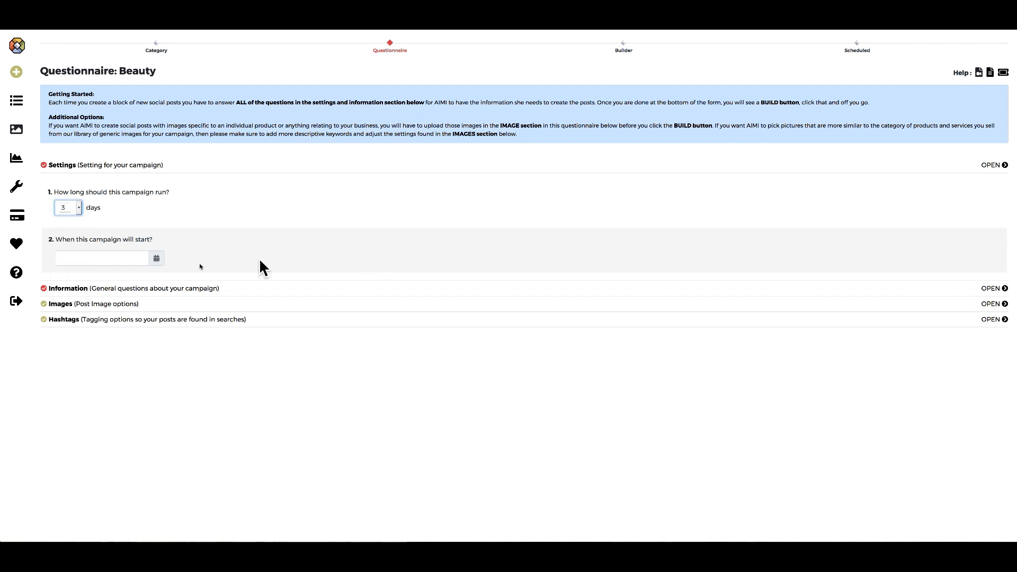
{"action": "left_click", "coordinate": [156, 259]}
Move the start time to 6:02 pm, then open Information and collapse Settings.
{"action": "left_click", "coordinate": [157, 260]}
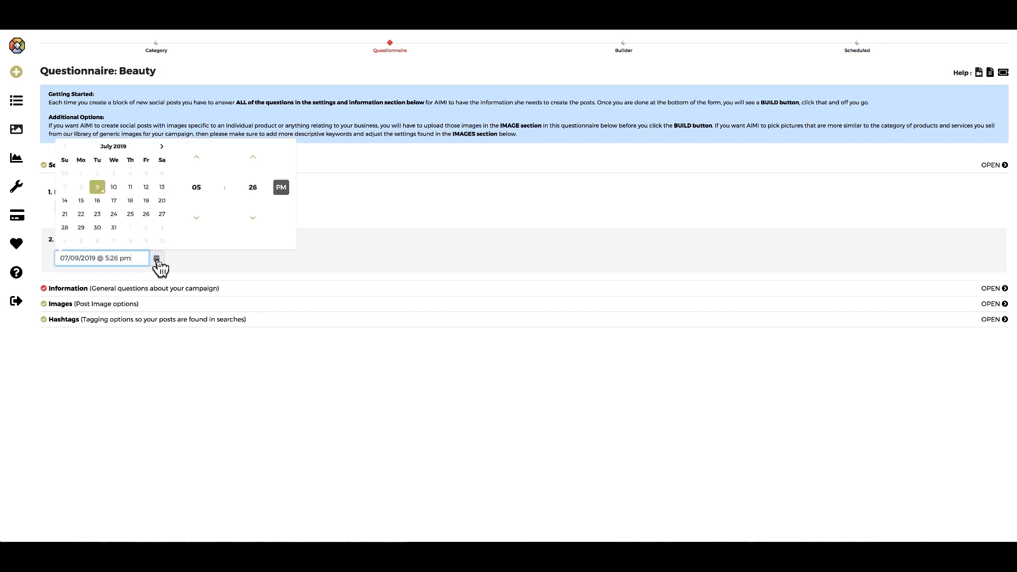
{"action": "left_click", "coordinate": [253, 158]}
{"action": "left_click", "coordinate": [253, 158]}
{"action": "left_click", "coordinate": [252, 157]}
{"action": "left_click", "coordinate": [253, 158]}
{"action": "left_click", "coordinate": [253, 158]}
{"action": "left_click", "coordinate": [253, 157]}
{"action": "left_click", "coordinate": [253, 158]}
{"action": "left_click", "coordinate": [253, 158]}
{"action": "left_click", "coordinate": [253, 158]}
{"action": "left_click", "coordinate": [253, 158]}
{"action": "left_click", "coordinate": [253, 158]}
{"action": "left_click", "coordinate": [252, 157]}
{"action": "left_click", "coordinate": [253, 158]}
{"action": "double_click", "coordinate": [253, 158]}
{"action": "left_click", "coordinate": [252, 158]}
{"action": "double_click", "coordinate": [252, 158]}
{"action": "left_click", "coordinate": [252, 158]}
{"action": "double_click", "coordinate": [252, 158]}
{"action": "left_click", "coordinate": [252, 157]}
{"action": "double_click", "coordinate": [253, 158]}
{"action": "left_click", "coordinate": [253, 158]}
{"action": "double_click", "coordinate": [253, 157]}
{"action": "left_click", "coordinate": [253, 158]}
{"action": "double_click", "coordinate": [253, 158]}
{"action": "left_click", "coordinate": [253, 158]}
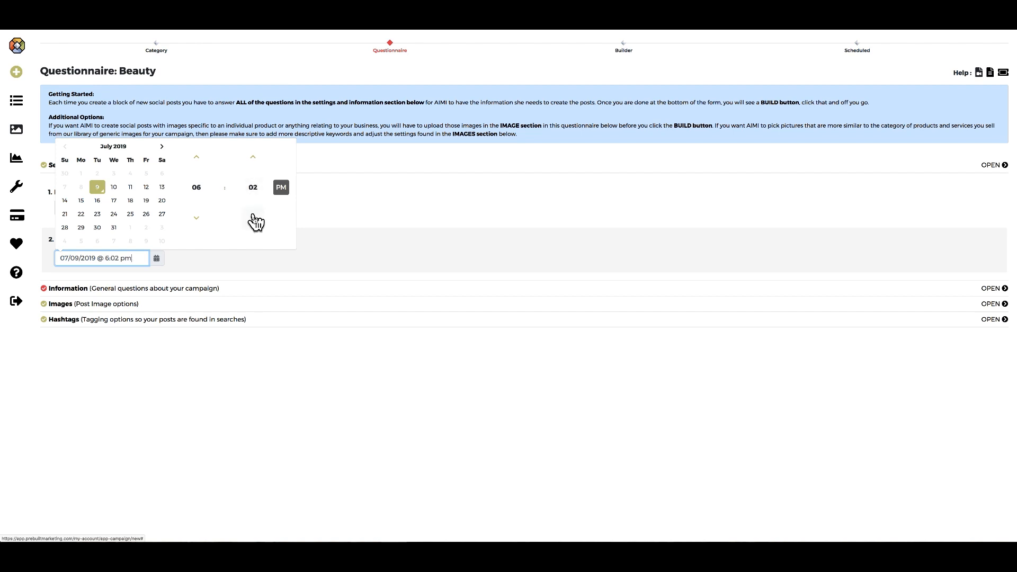
{"action": "left_click", "coordinate": [286, 288]}
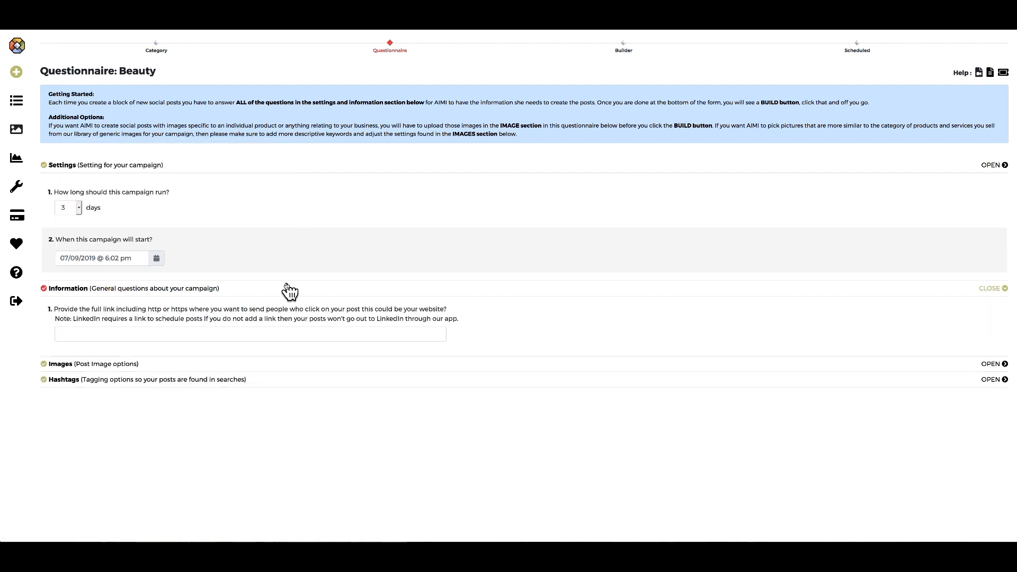
{"action": "left_click", "coordinate": [990, 166]}
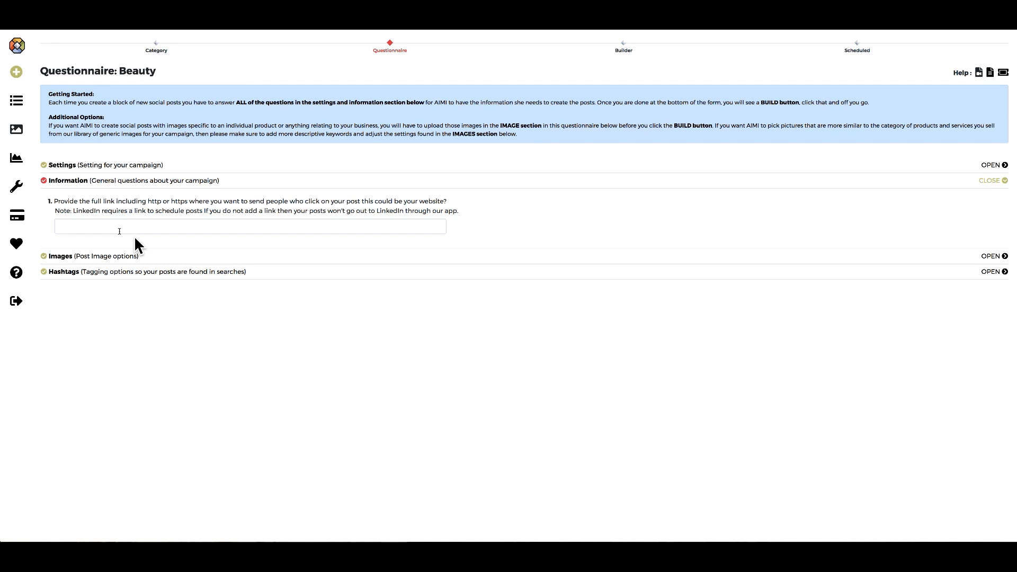
{"action": "left_click", "coordinate": [113, 226]}
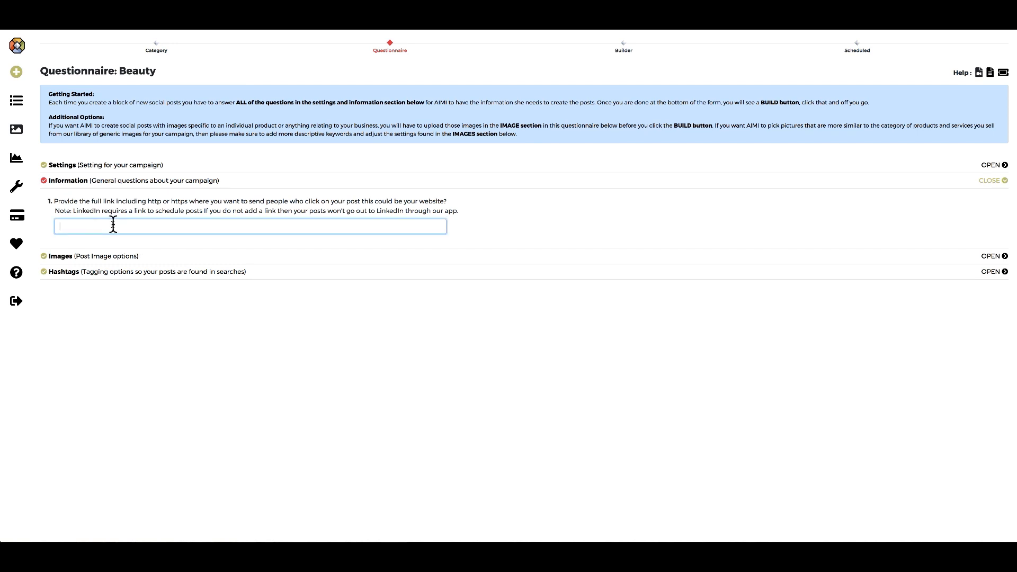
{"action": "type", "text": "h"}
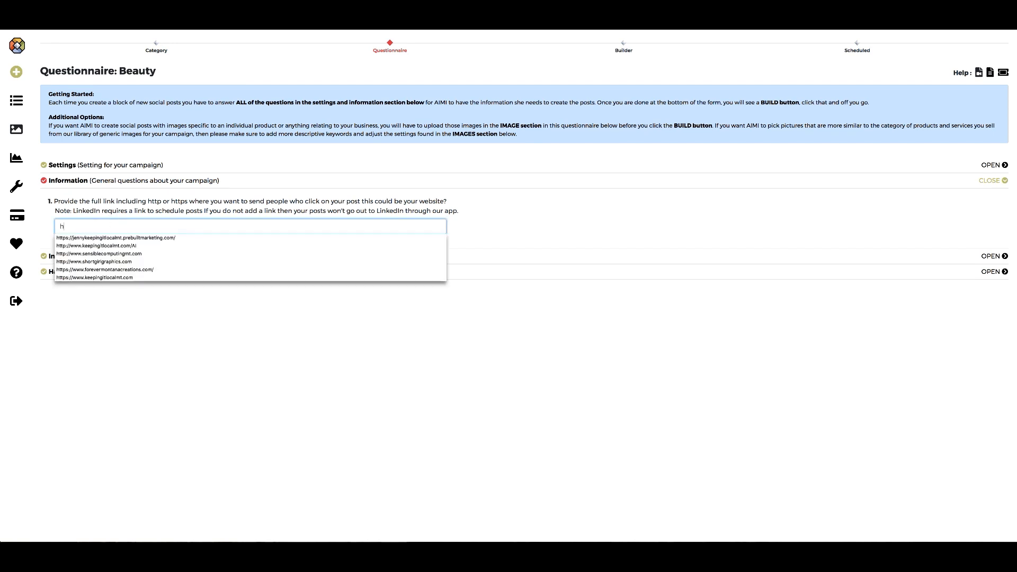
{"action": "left_click", "coordinate": [131, 246]}
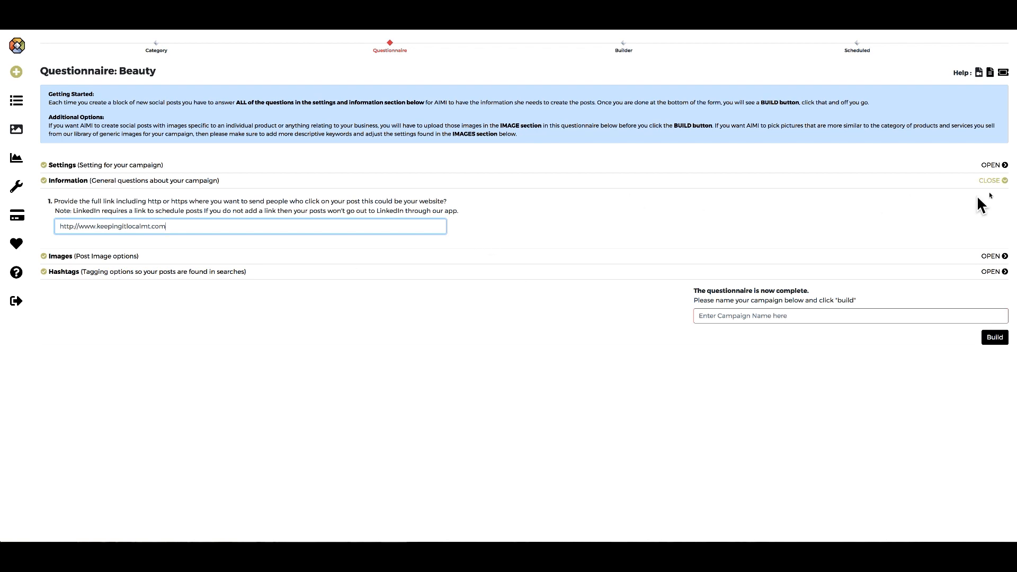
{"action": "left_click", "coordinate": [1001, 182]}
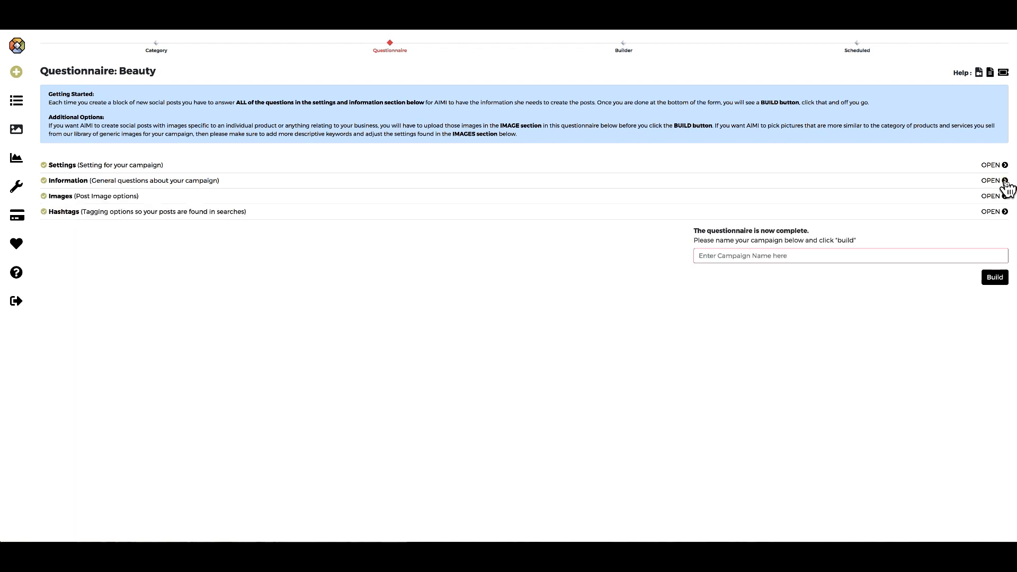
{"action": "left_click", "coordinate": [173, 185]}
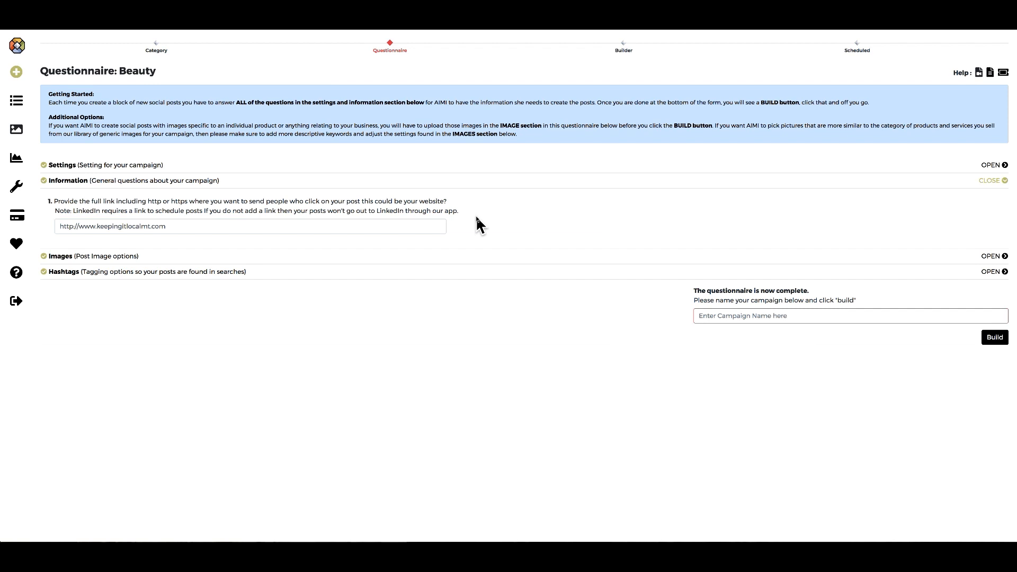
Let AI pick library images and add 'self esteem' beside 'beauty' as a keyword.
{"action": "left_click", "coordinate": [1002, 182]}
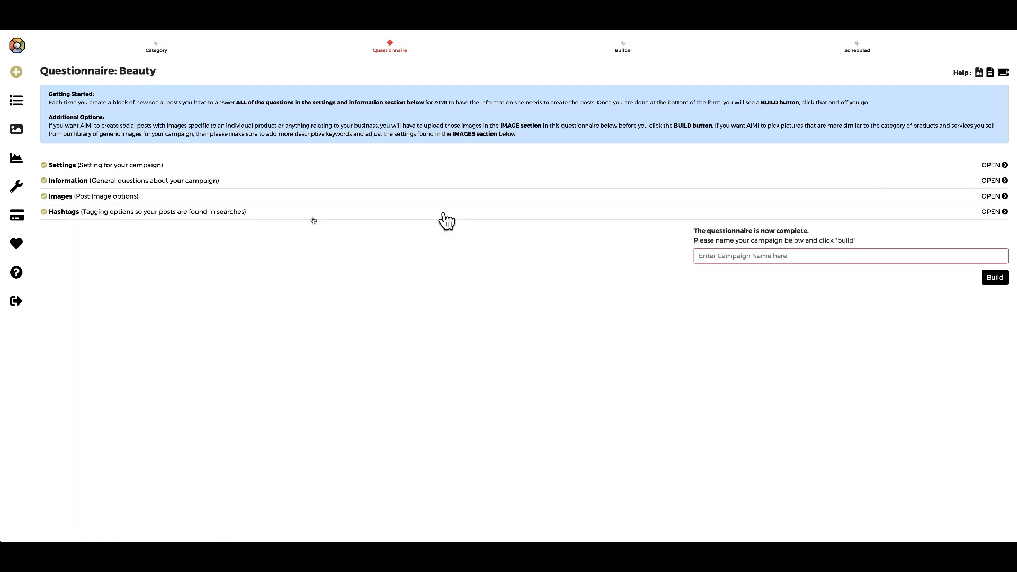
{"action": "left_click", "coordinate": [116, 199]}
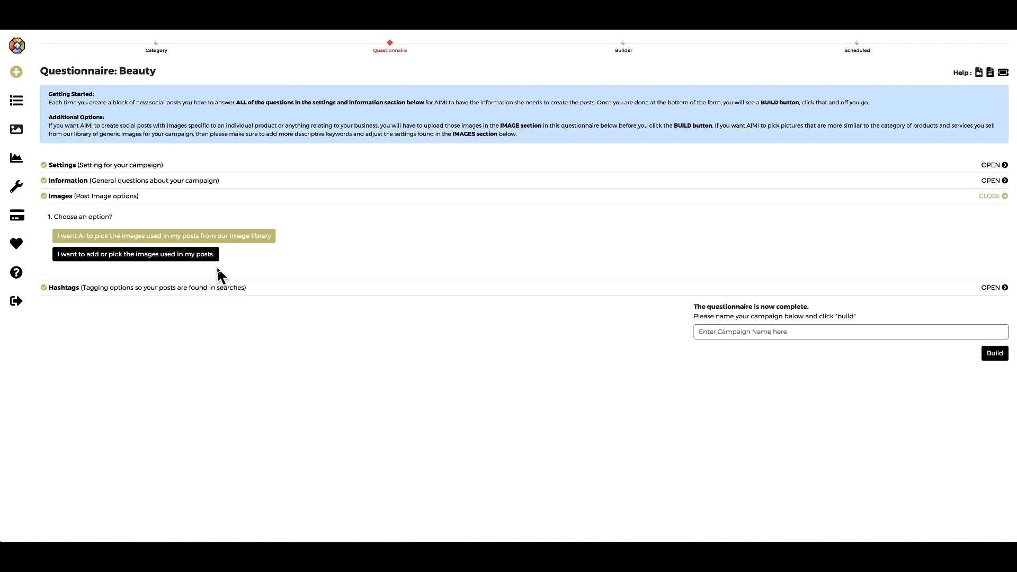
{"action": "left_click", "coordinate": [253, 240]}
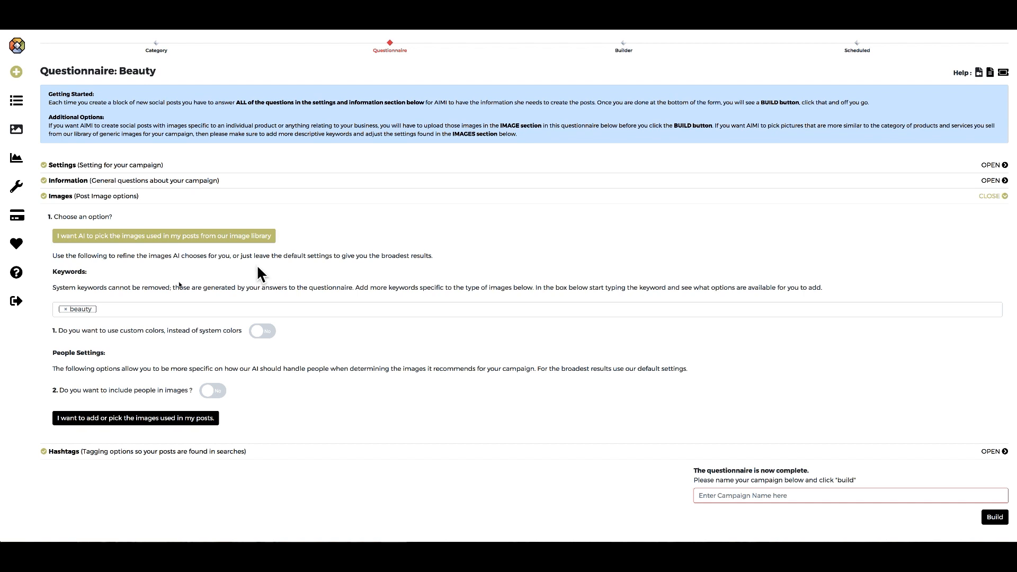
{"action": "left_click", "coordinate": [123, 310]}
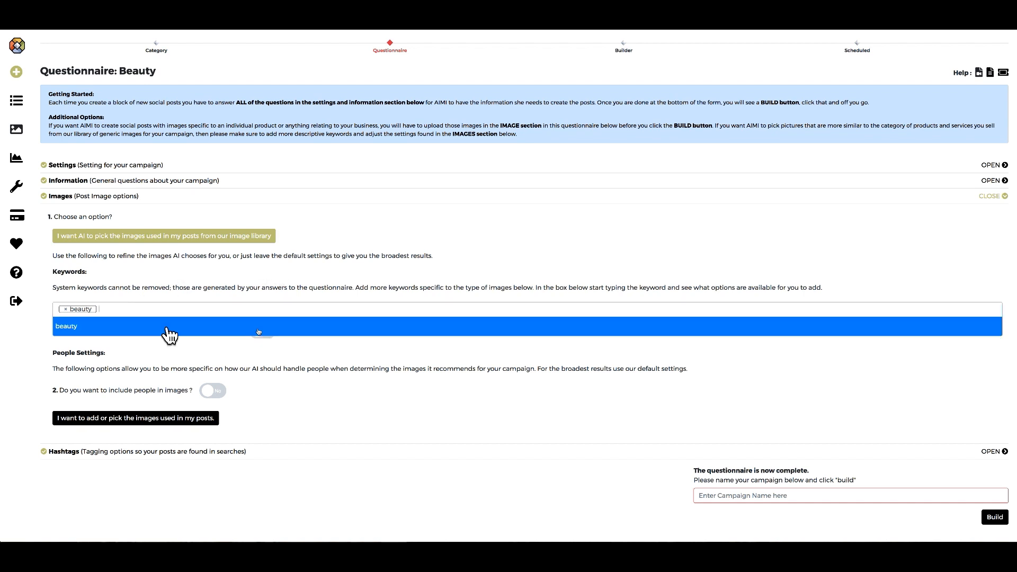
{"action": "type", "text": "se"}
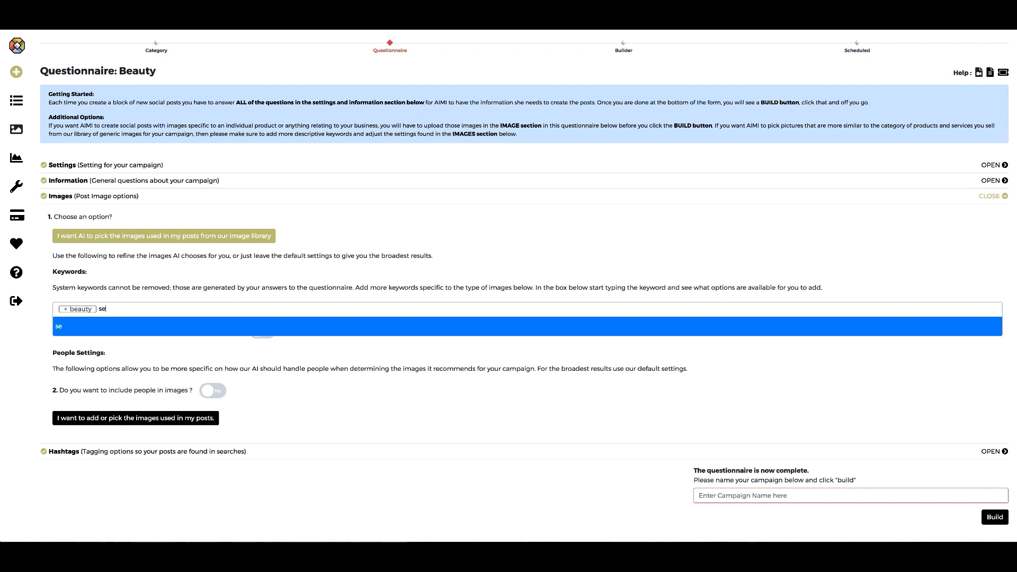
{"action": "type", "text": "lf esteem"}
{"action": "key", "text": "Return"}
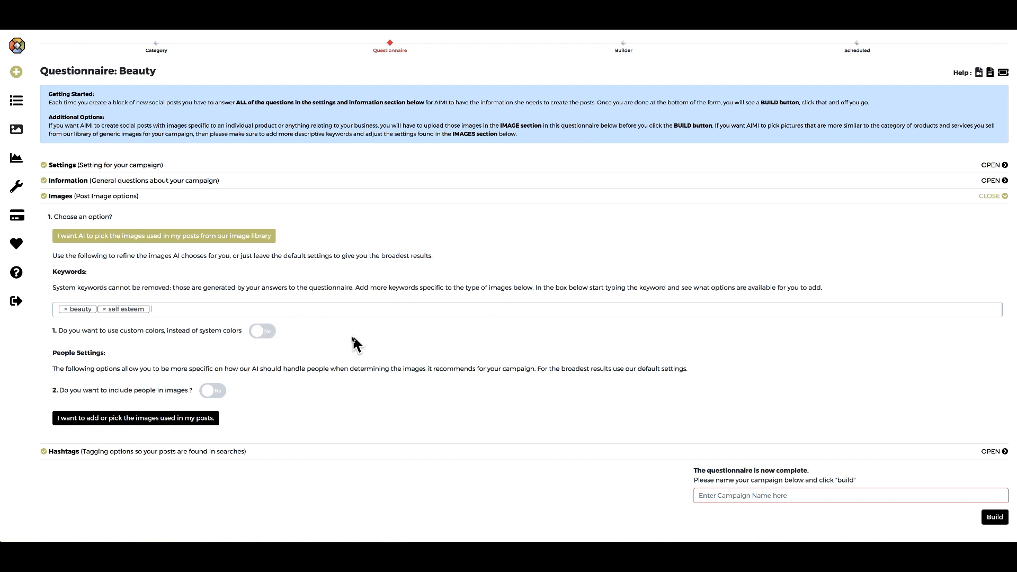
Turn on custom image colours and set the primary colour to light purple #a090ea.
{"action": "left_click", "coordinate": [266, 333]}
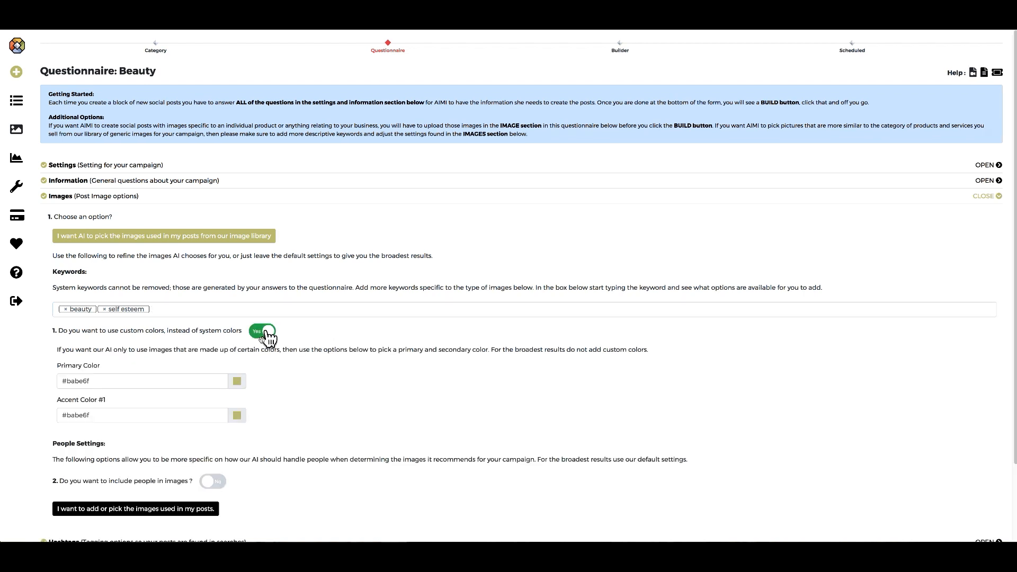
{"action": "left_click", "coordinate": [237, 381]}
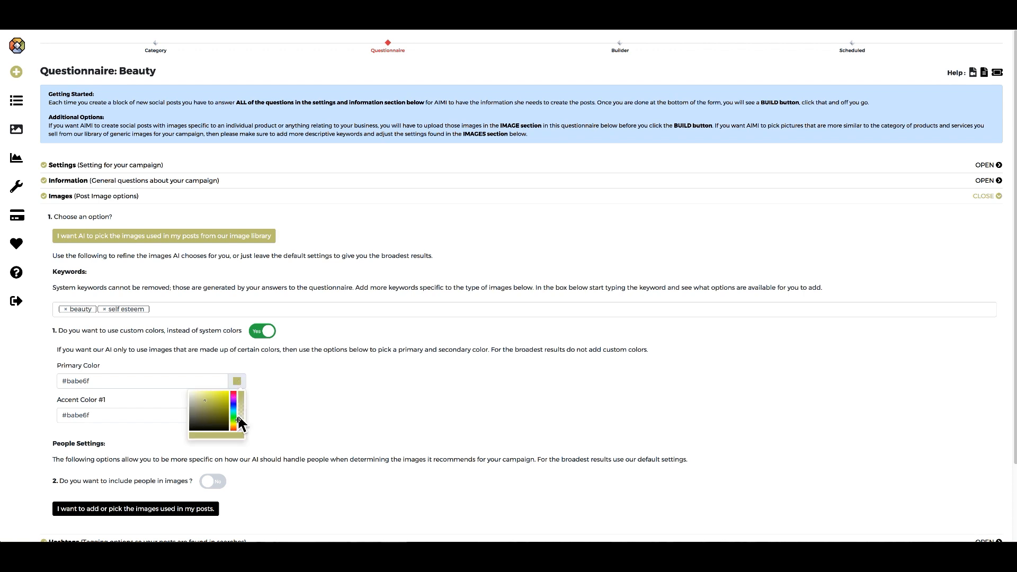
{"action": "left_click", "coordinate": [232, 403]}
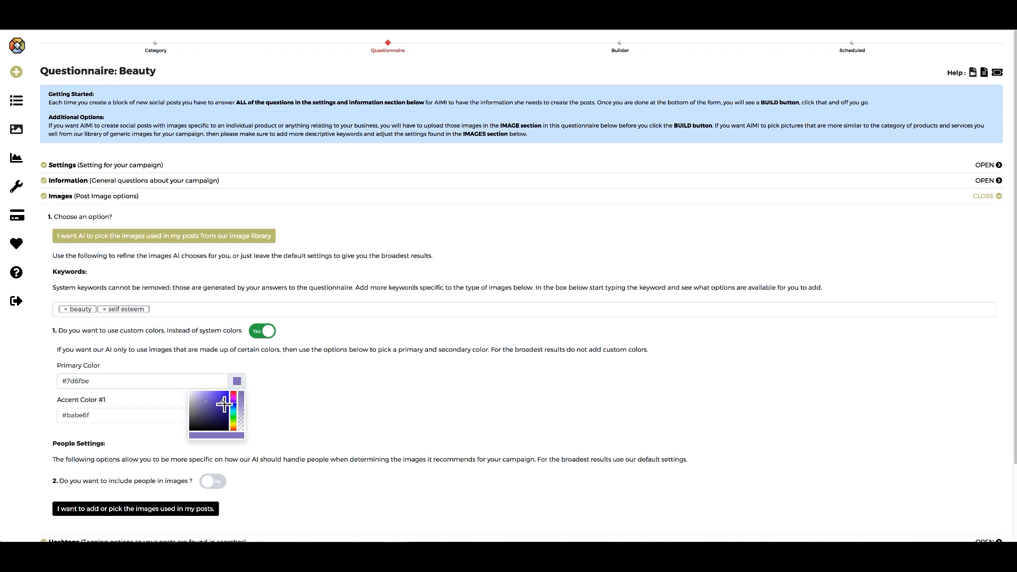
{"action": "left_click", "coordinate": [223, 398]}
{"action": "left_click", "coordinate": [286, 405]}
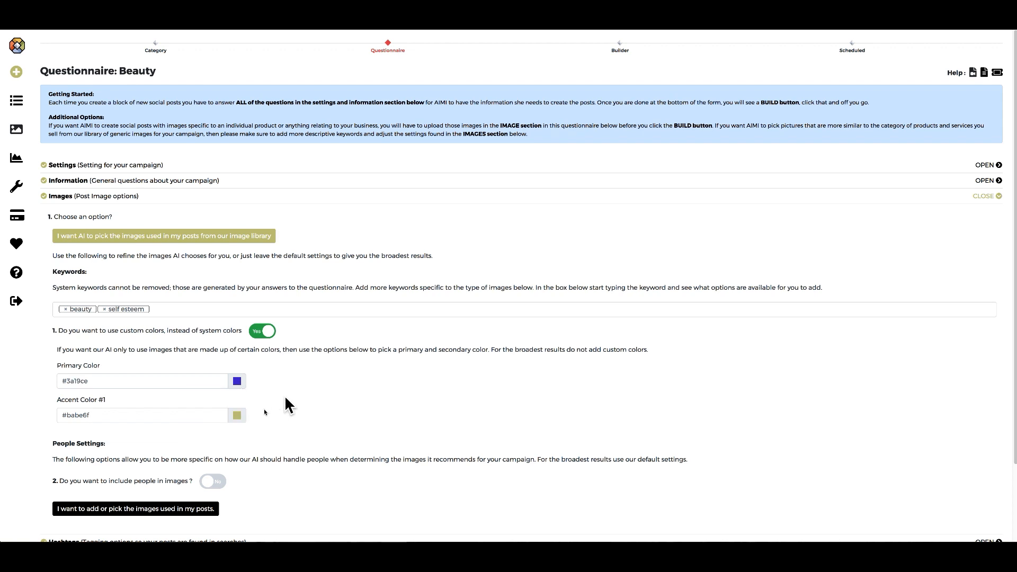
{"action": "left_click", "coordinate": [237, 382]}
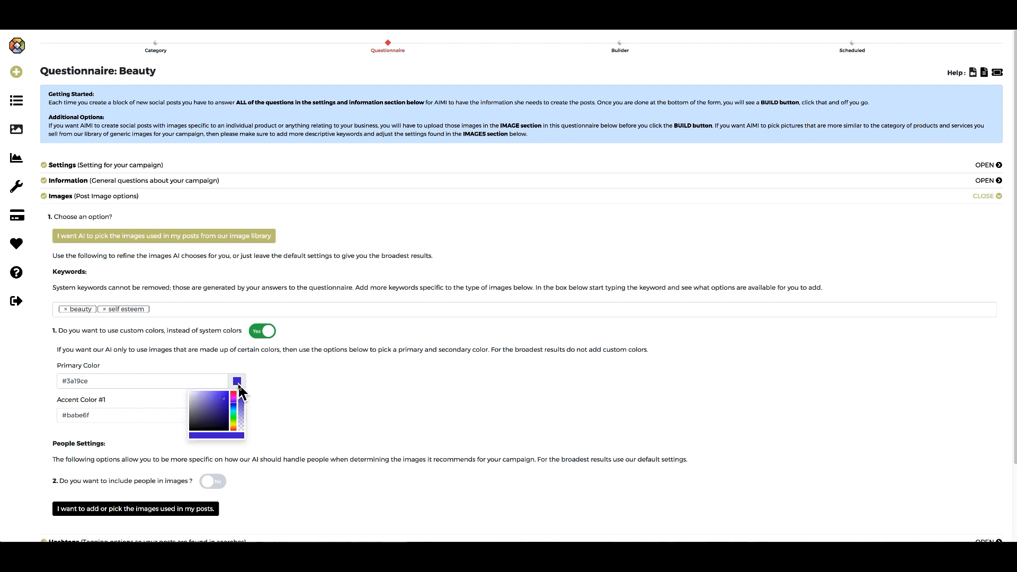
{"action": "left_click", "coordinate": [242, 414]}
{"action": "left_click_drag", "start_coordinate": [224, 399], "coordinate": [203, 394]}
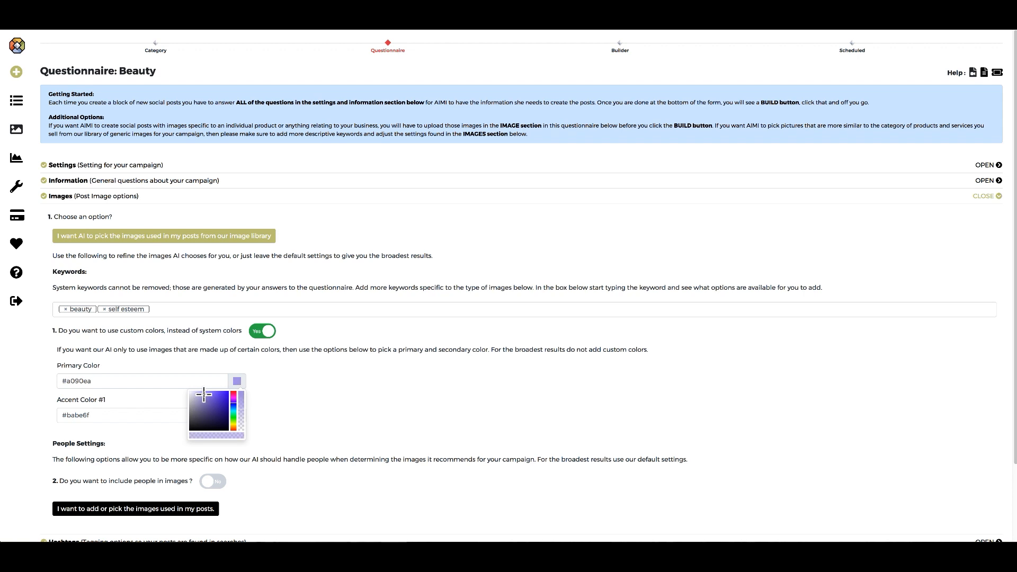
{"action": "left_click", "coordinate": [279, 386]}
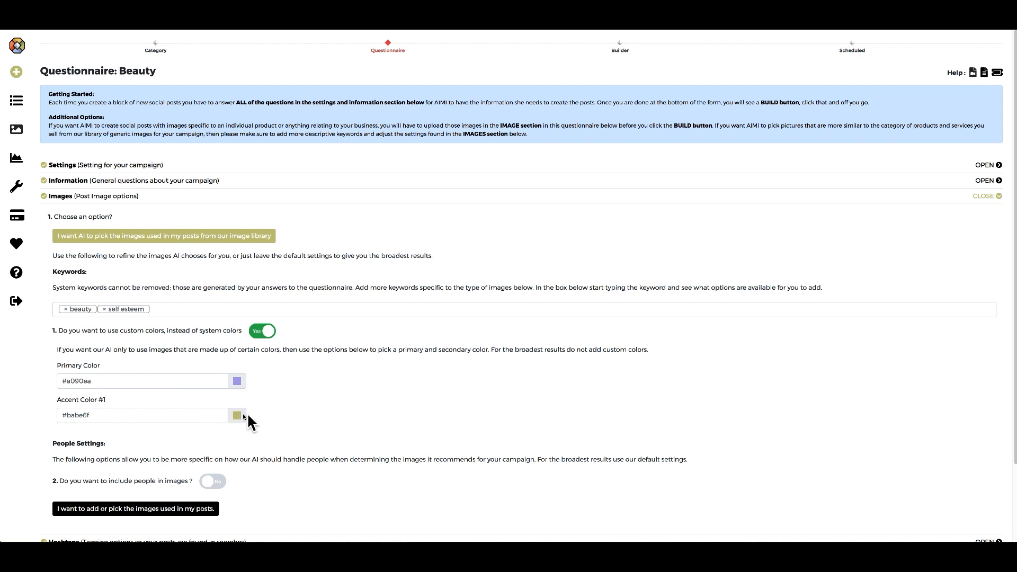
Set the accent colour to cyan #1cc0e0.
{"action": "left_click", "coordinate": [237, 416]}
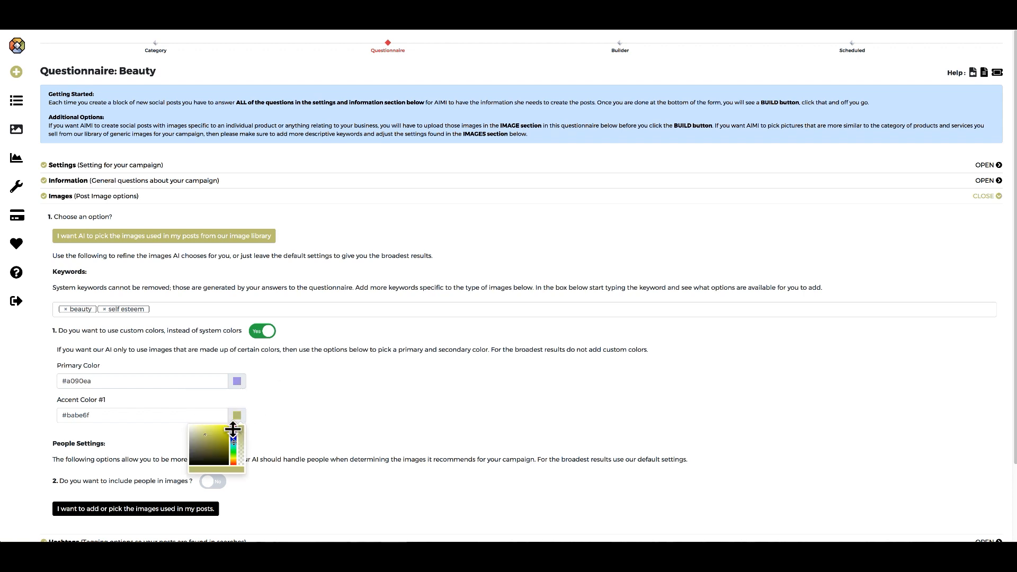
{"action": "left_click_drag", "start_coordinate": [233, 454], "coordinate": [224, 430]}
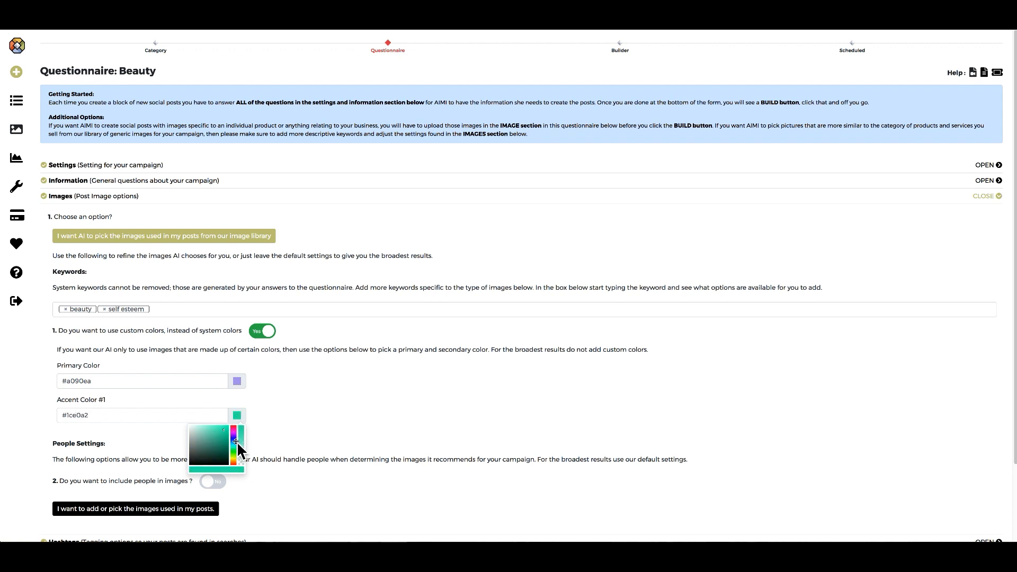
{"action": "left_click_drag", "start_coordinate": [233, 441], "coordinate": [233, 443]}
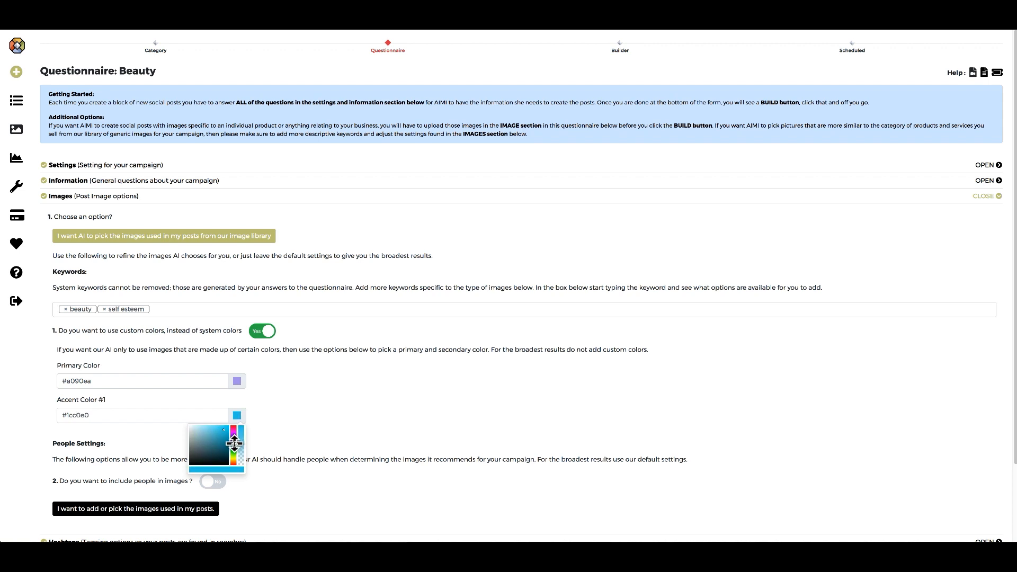
{"action": "left_click", "coordinate": [282, 415]}
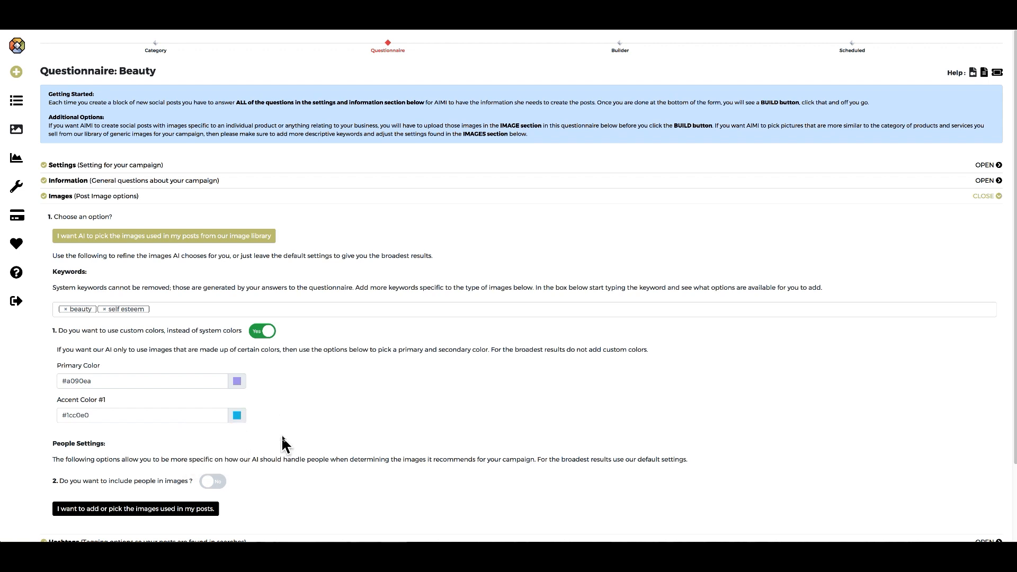
Switch 'include people in images' to Yes, choosing Both for gender and Joy for behavior.
{"action": "left_click", "coordinate": [222, 481]}
{"action": "scroll", "coordinate": [297, 464], "scroll_direction": "down", "scroll_amount": 2}
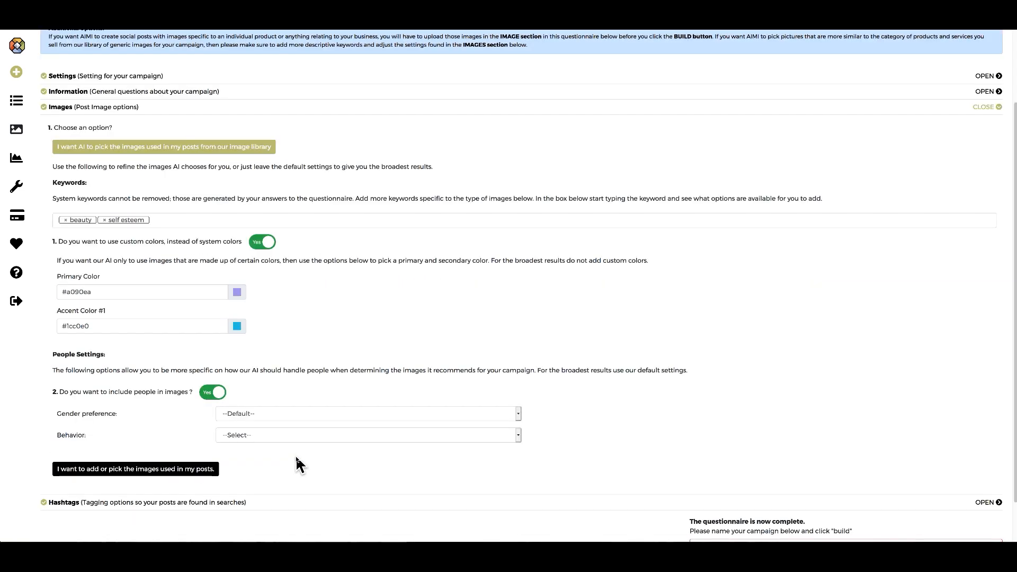
{"action": "scroll", "coordinate": [296, 458], "scroll_direction": "down", "scroll_amount": 1}
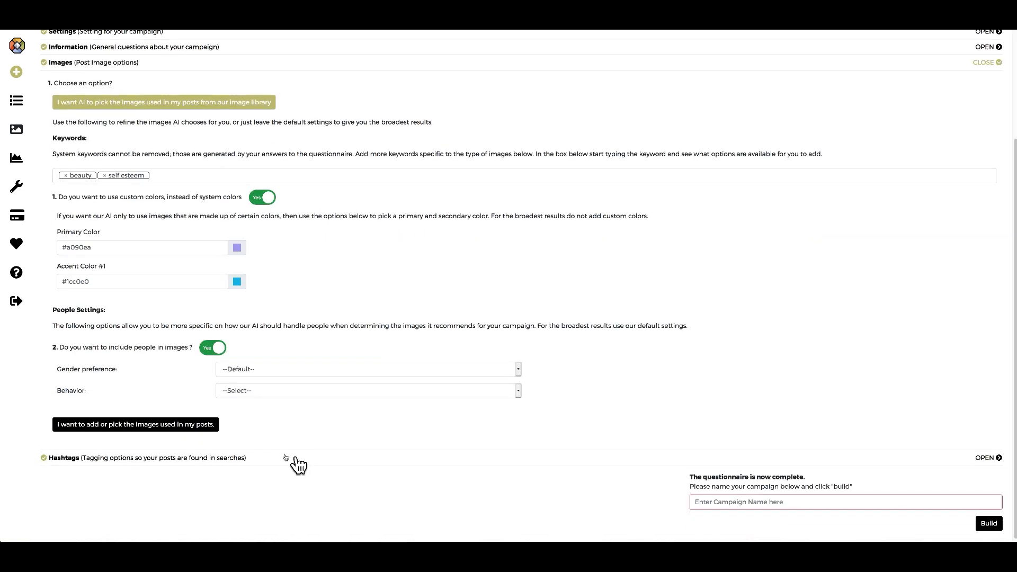
{"action": "left_click", "coordinate": [519, 371]}
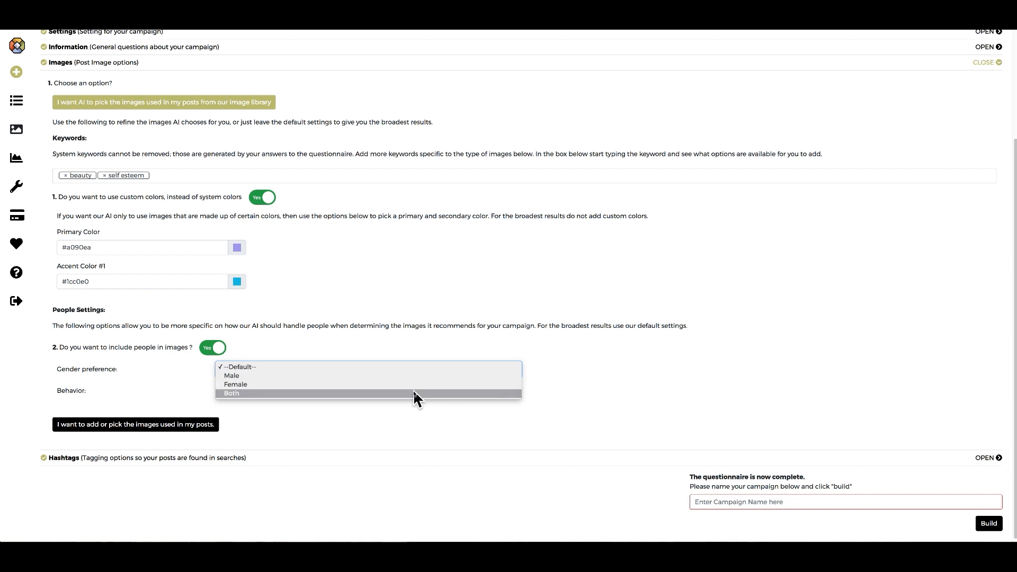
{"action": "left_click", "coordinate": [413, 394]}
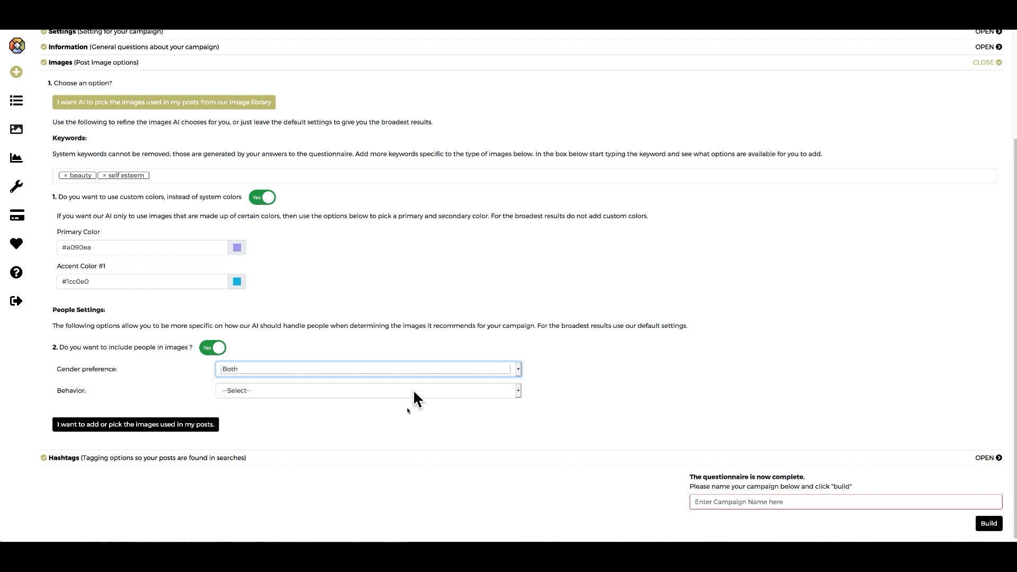
{"action": "left_click", "coordinate": [518, 392]}
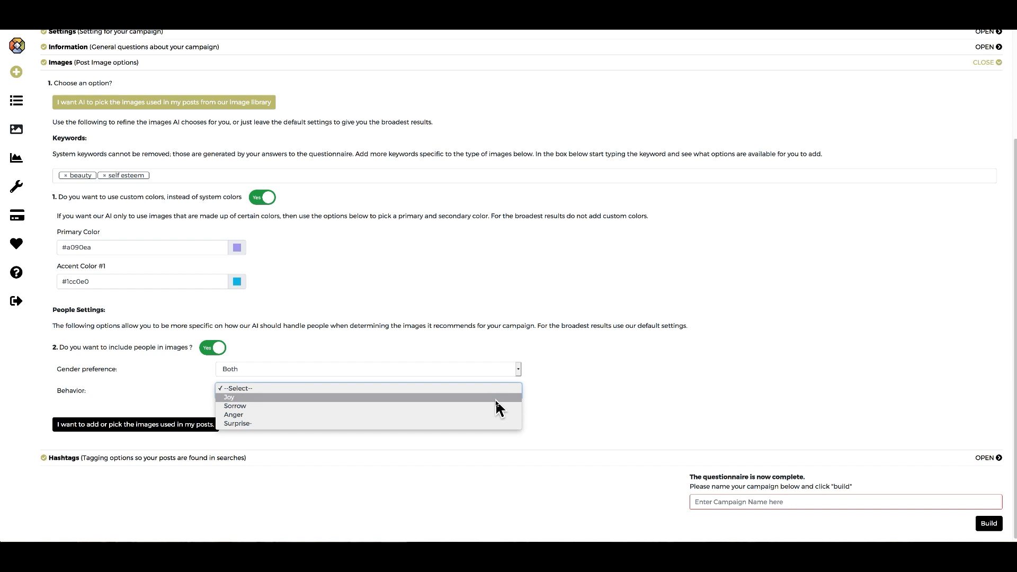
{"action": "left_click", "coordinate": [496, 398]}
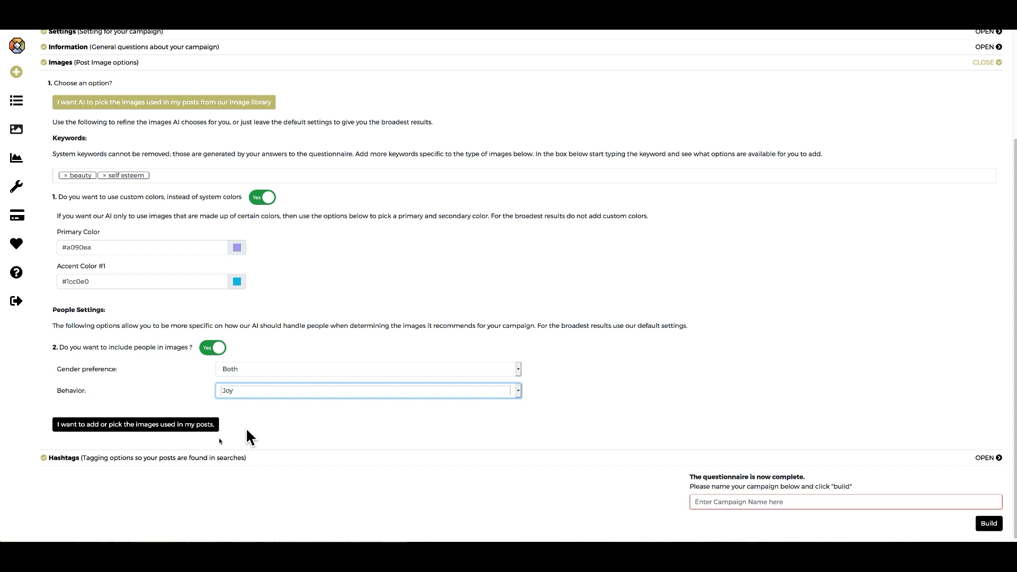
Collapse the Images section, expand Hashtags and turn hashtags on for the posts.
{"action": "left_click", "coordinate": [998, 66]}
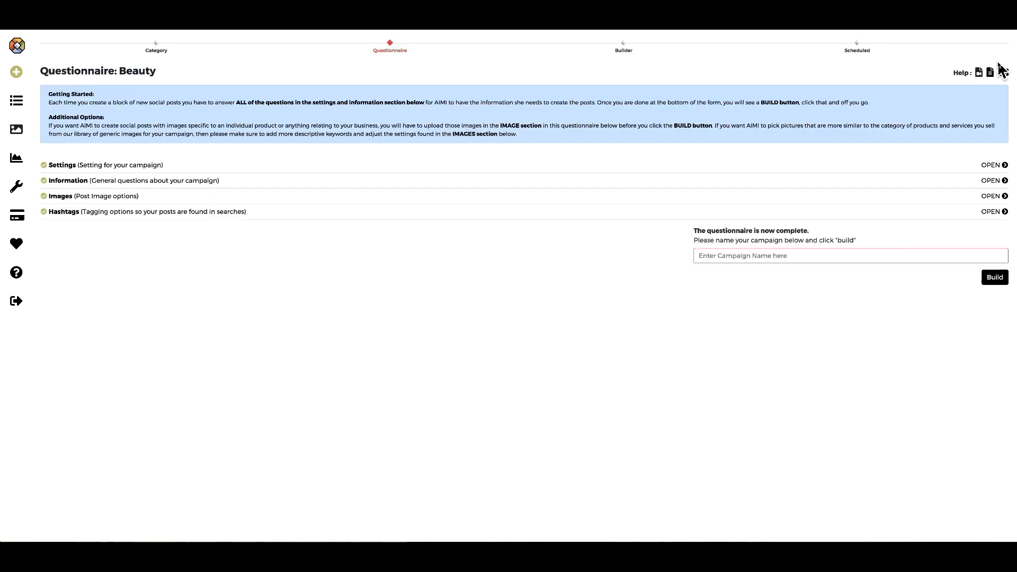
{"action": "left_click", "coordinate": [235, 219]}
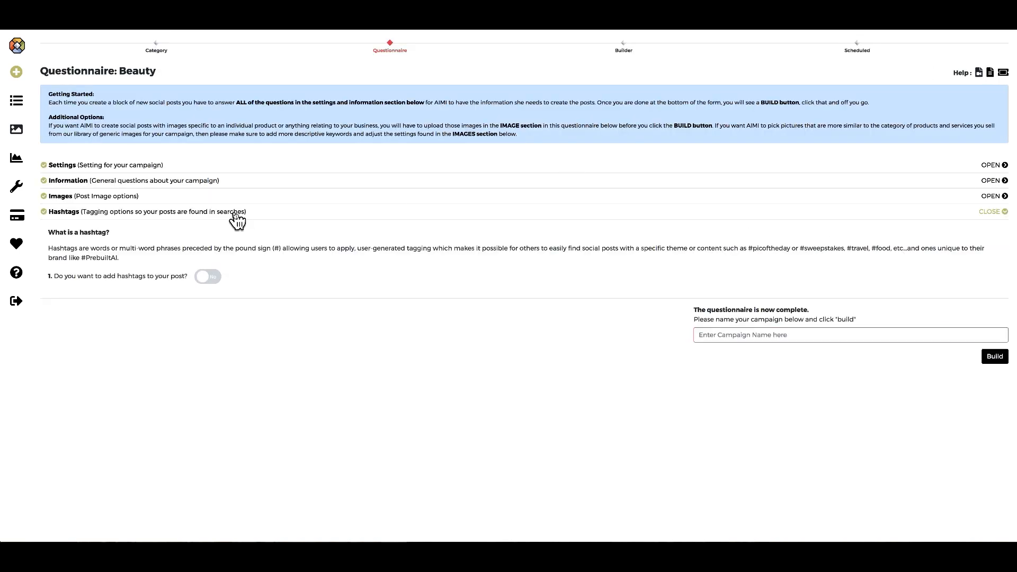
{"action": "left_click", "coordinate": [212, 277]}
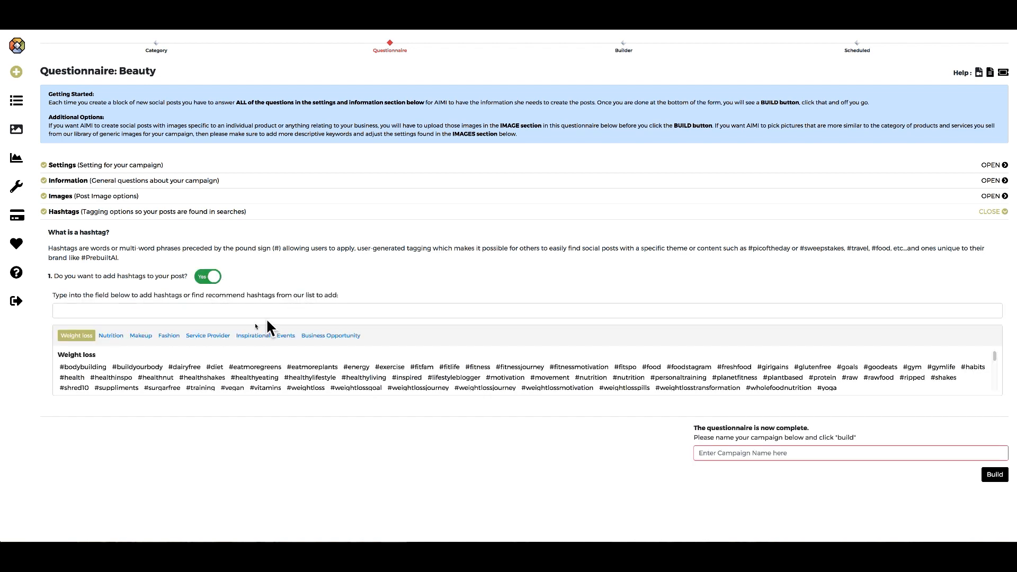
Browse the hashtag categories and add #staypositive and #wordsofdwisdom from Inspirational.
{"action": "left_click", "coordinate": [110, 338]}
{"action": "left_click", "coordinate": [142, 337]}
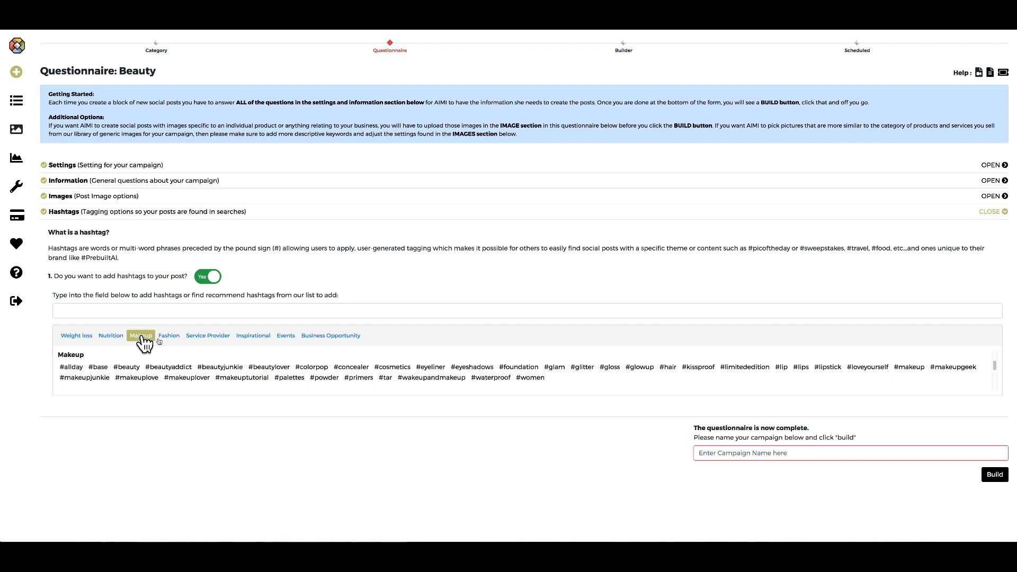
{"action": "left_click", "coordinate": [171, 337]}
{"action": "left_click", "coordinate": [208, 338]}
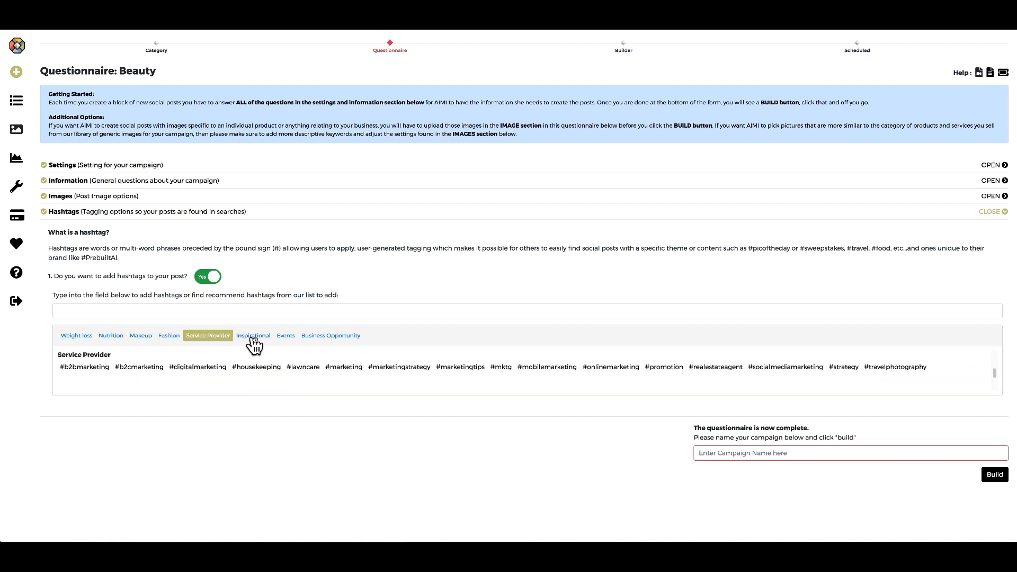
{"action": "left_click", "coordinate": [253, 337]}
{"action": "left_click", "coordinate": [294, 338]}
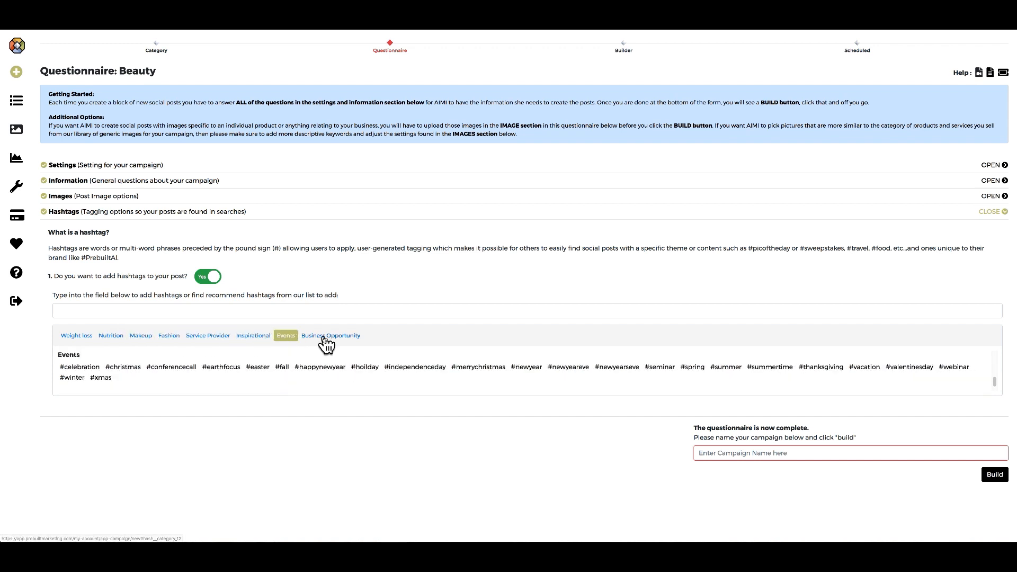
{"action": "left_click", "coordinate": [324, 337]}
{"action": "left_click", "coordinate": [253, 338]}
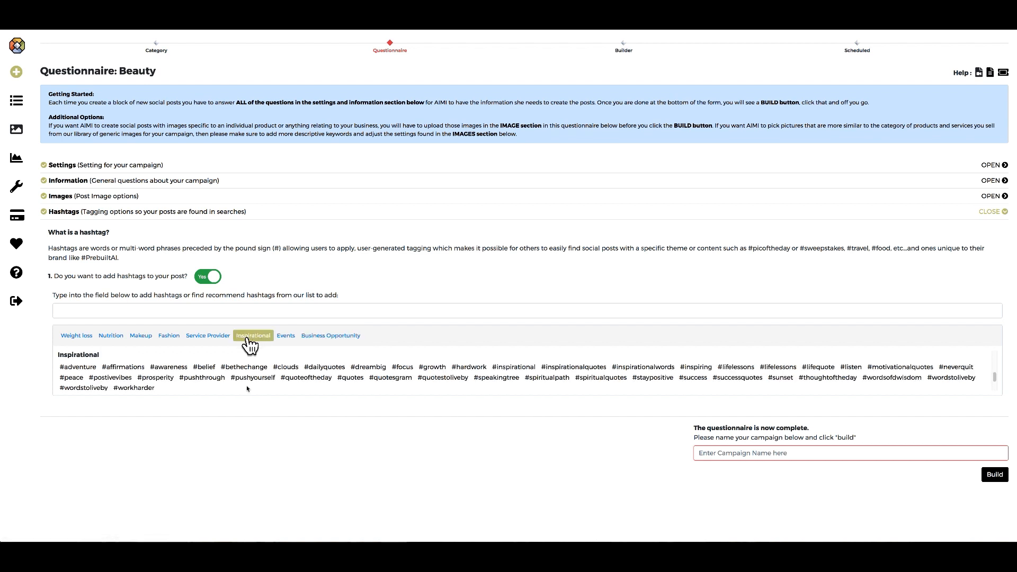
{"action": "left_click", "coordinate": [646, 380]}
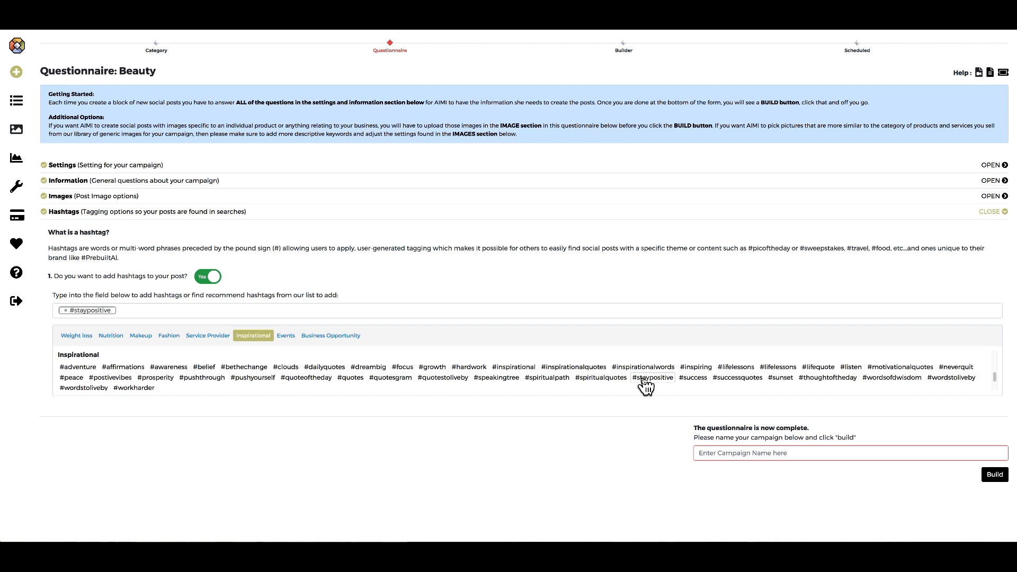
{"action": "left_click", "coordinate": [910, 379]}
{"action": "left_click", "coordinate": [211, 310]}
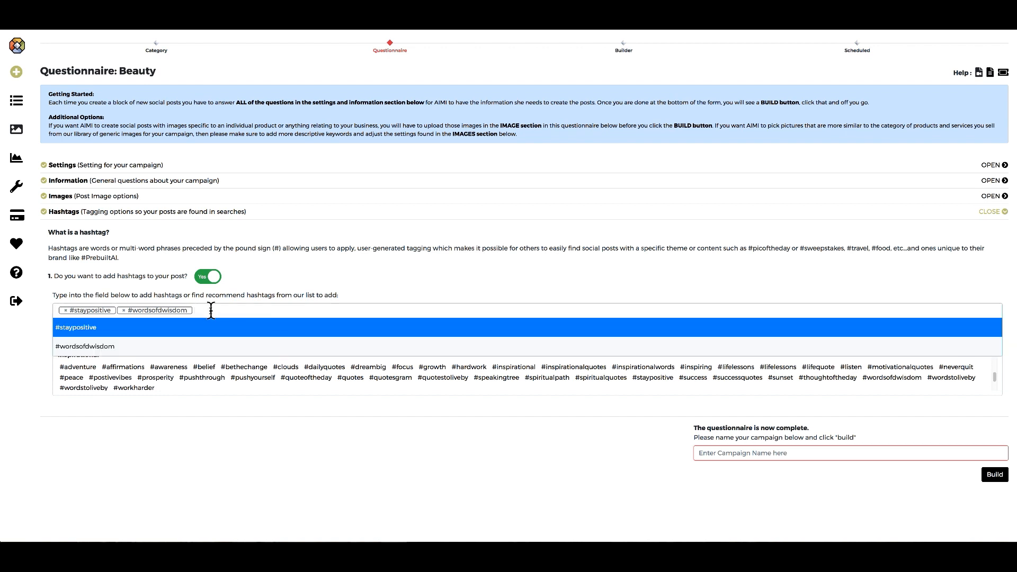
{"action": "type", "text": "optimism"}
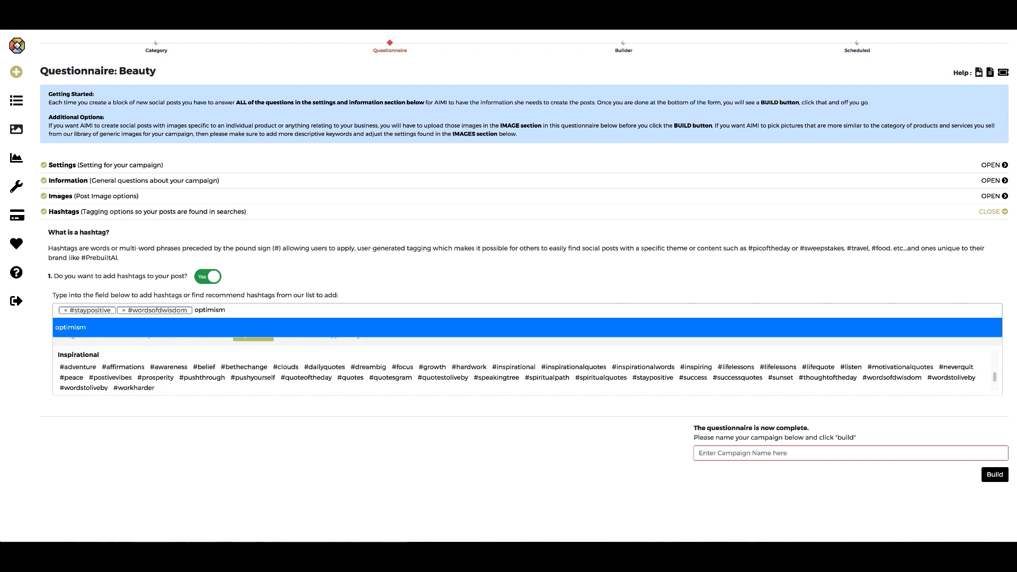
{"action": "key", "text": "Return"}
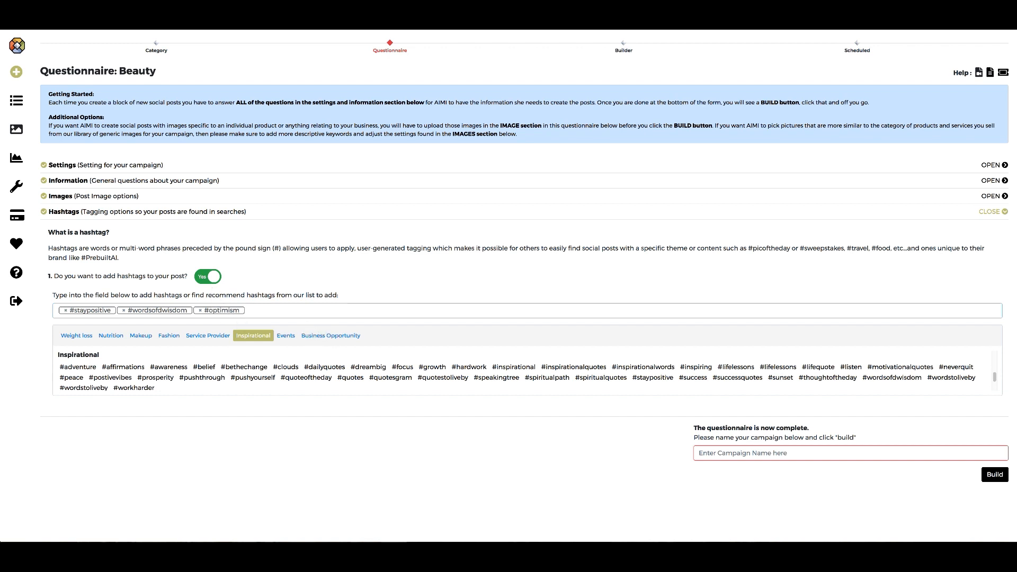
{"action": "key", "text": "BackSpace"}
{"action": "key", "text": "BackSpace"}
{"action": "key", "text": "BackSpace"}
{"action": "key", "text": "BackSpace"}
{"action": "key", "text": "BackSpace"}
{"action": "key", "text": "BackSpace"}
{"action": "key", "text": "BackSpace"}
{"action": "key", "text": "BackSpace"}
{"action": "key", "text": "BackSpace"}
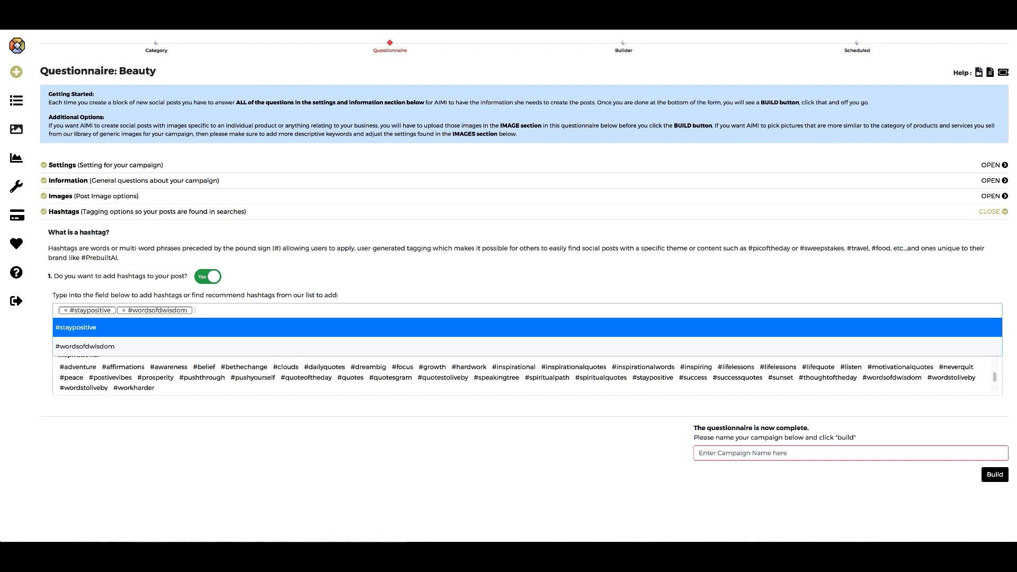
{"action": "type", "text": "looking forwar"}
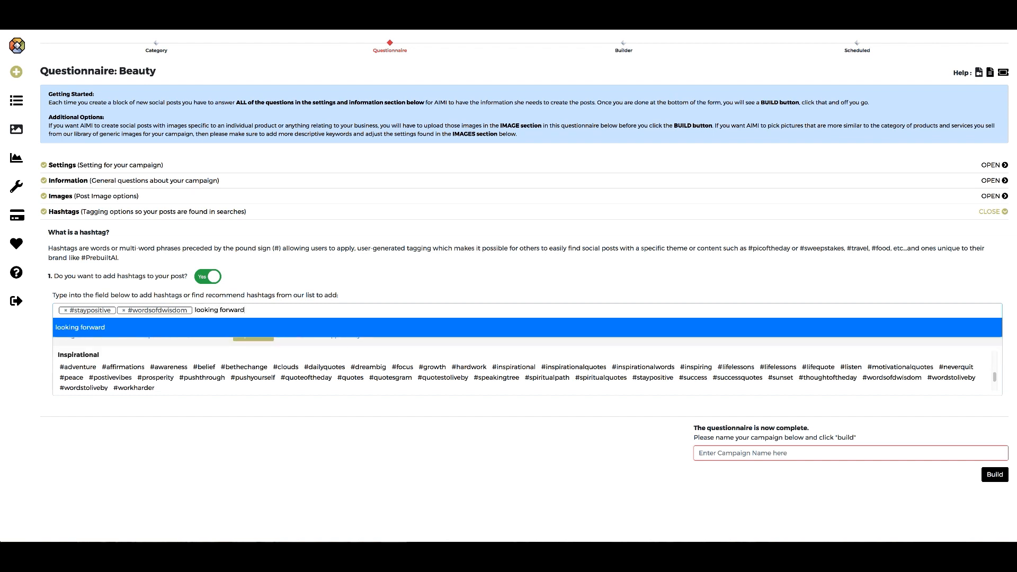
{"action": "type", "text": "d"}
{"action": "key", "text": "Return"}
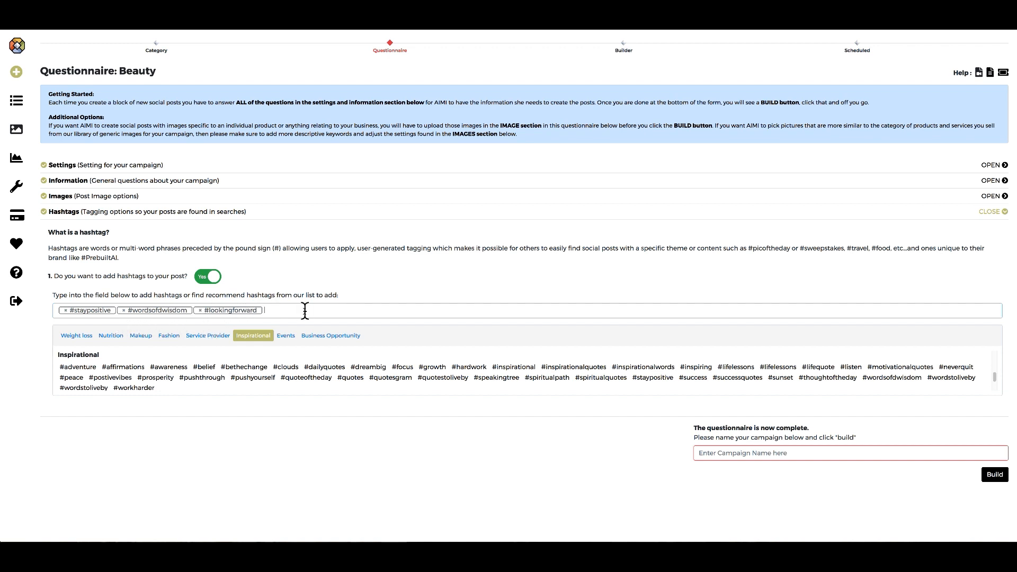
{"action": "key", "text": "BackSpace"}
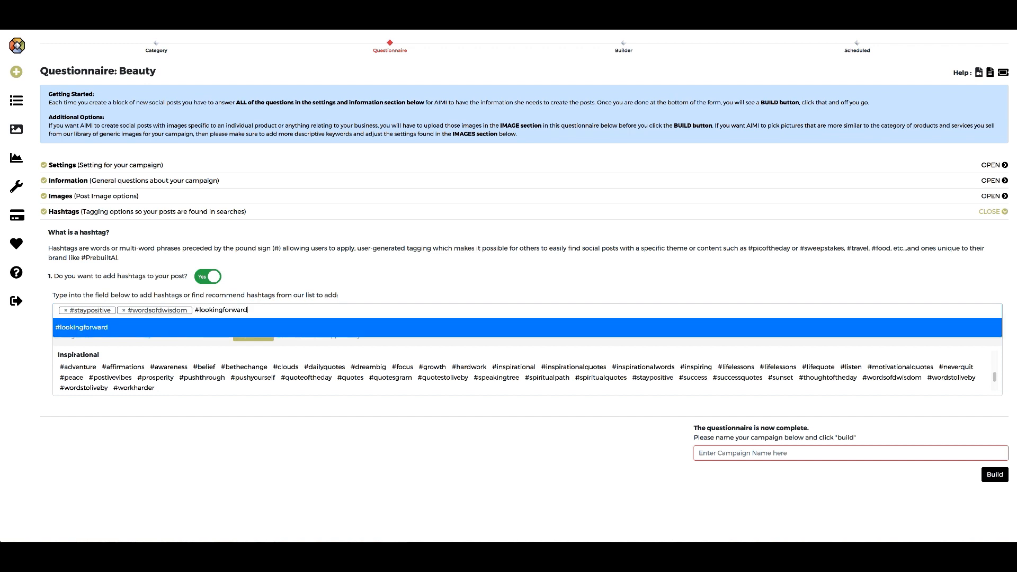
{"action": "key", "text": "BackSpace"}
{"action": "key", "text": "BackSpace"}
{"action": "key", "text": "BackSpace"}
{"action": "key", "text": "BackSpace"}
{"action": "key", "text": "BackSpace"}
{"action": "key", "text": "BackSpace"}
{"action": "key", "text": "BackSpace"}
{"action": "key", "text": "BackSpace"}
{"action": "key", "text": "BackSpace"}
{"action": "key", "text": "BackSpace"}
{"action": "key", "text": "BackSpace"}
{"action": "key", "text": "BackSpace"}
{"action": "key", "text": "BackSpace"}
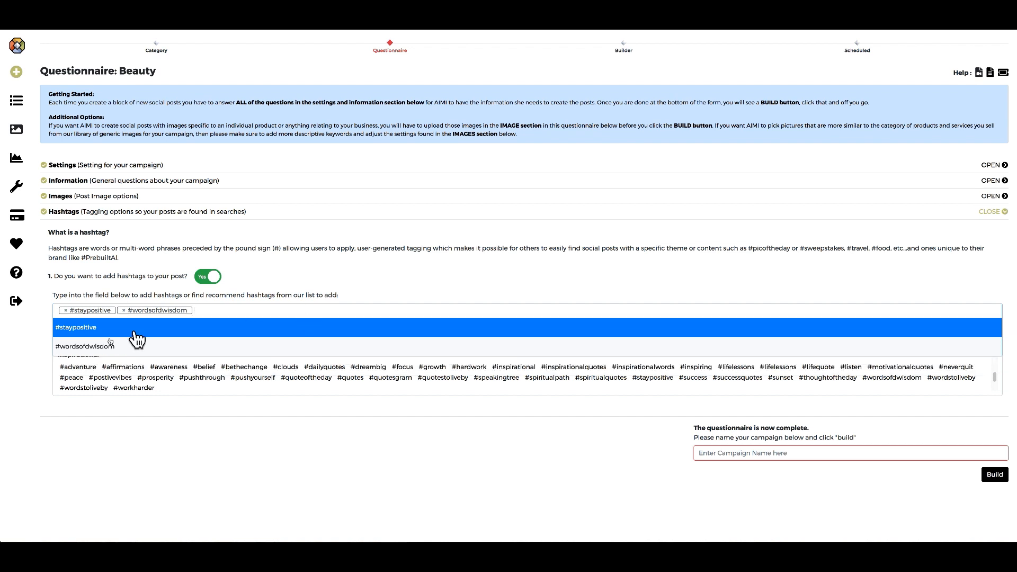
{"action": "left_click", "coordinate": [254, 312]}
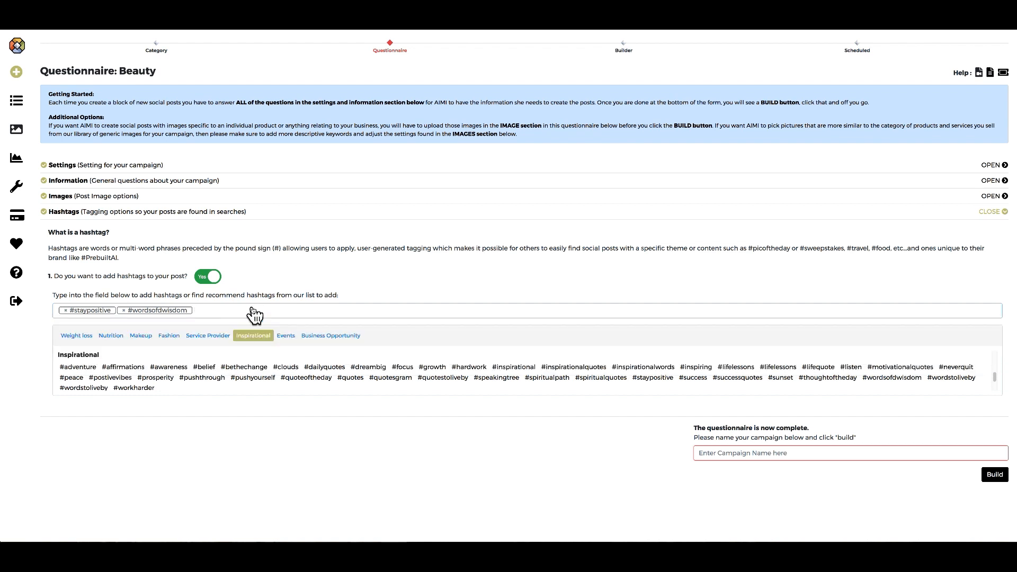
{"action": "type", "text": "looking"}
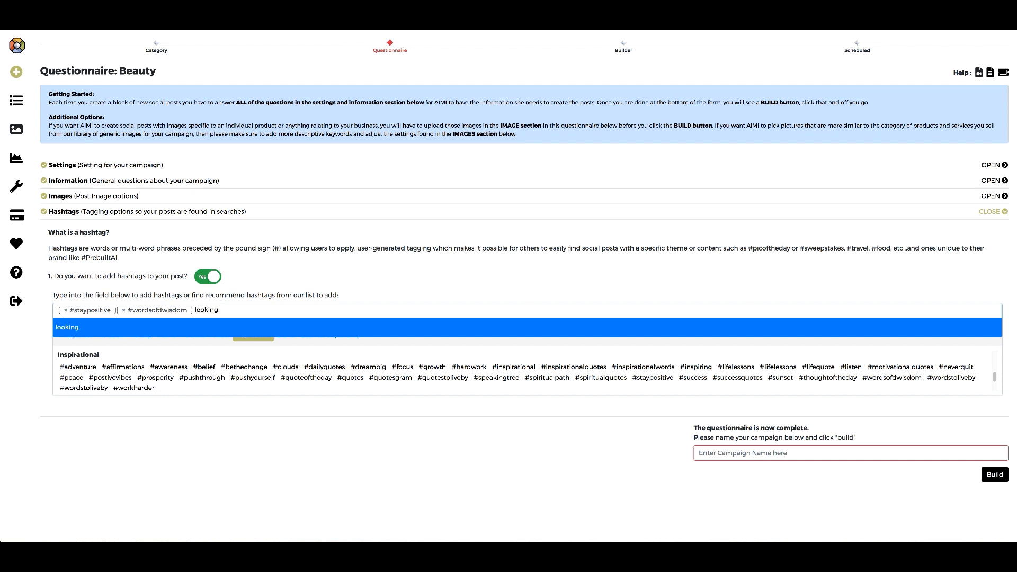
{"action": "type", "text": " forward"}
{"action": "key", "text": "Return"}
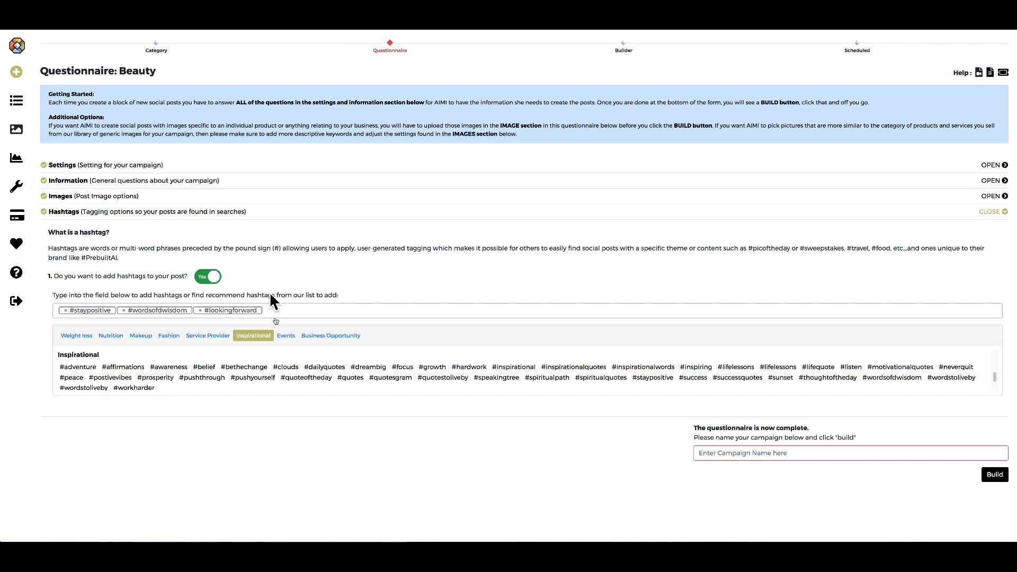
{"action": "left_click", "coordinate": [200, 310]}
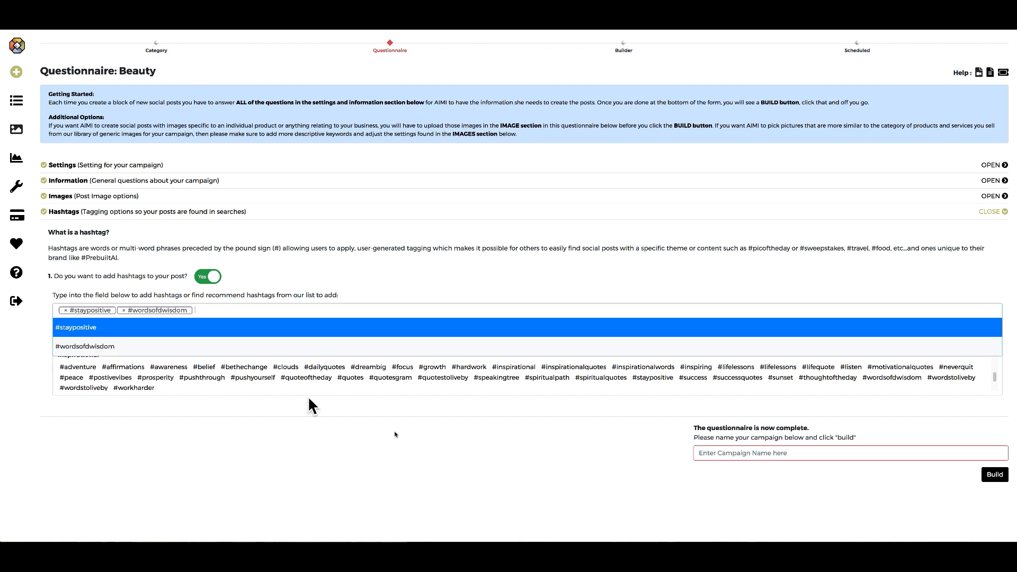
Close the Hashtags section and enter 'Keeping it Local inspirational demo' as the campaign name.
{"action": "left_click", "coordinate": [1004, 213]}
{"action": "left_click", "coordinate": [733, 255]}
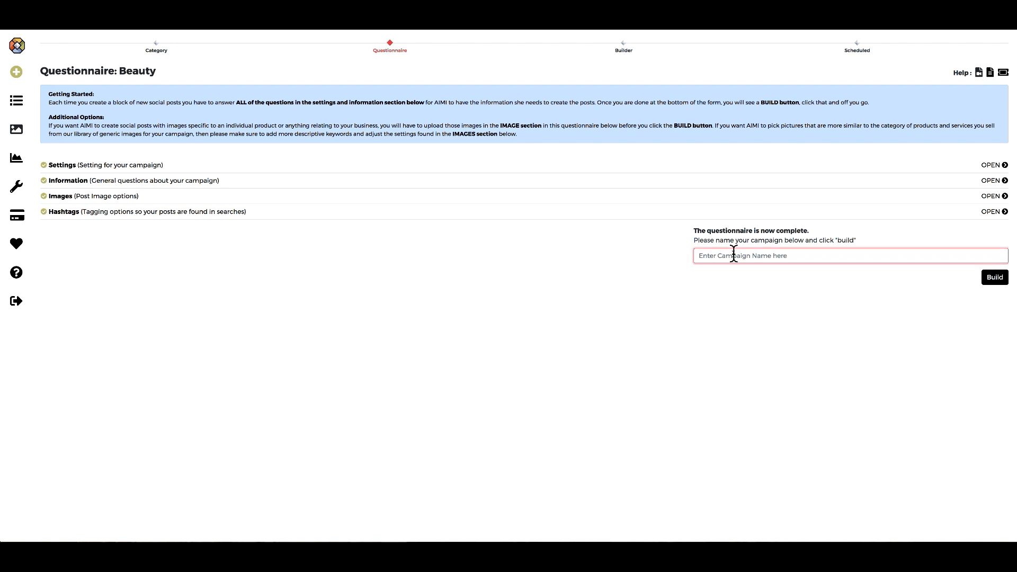
{"action": "type", "text": "Keein"}
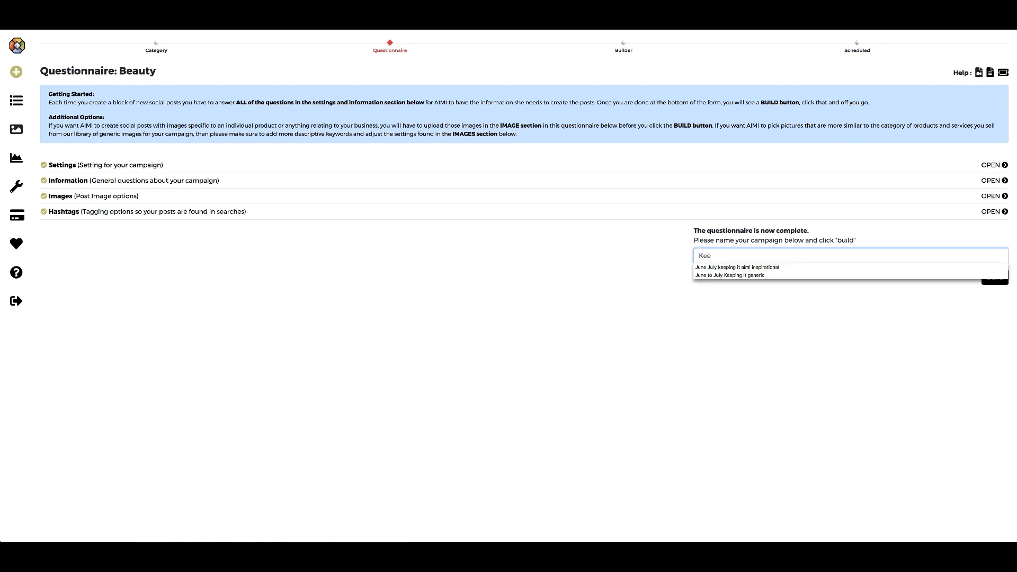
{"action": "key", "text": "BackSpace"}
{"action": "key", "text": "BackSpace"}
{"action": "key", "text": "BackSpace"}
{"action": "type", "text": "eping it Local inspirationa"}
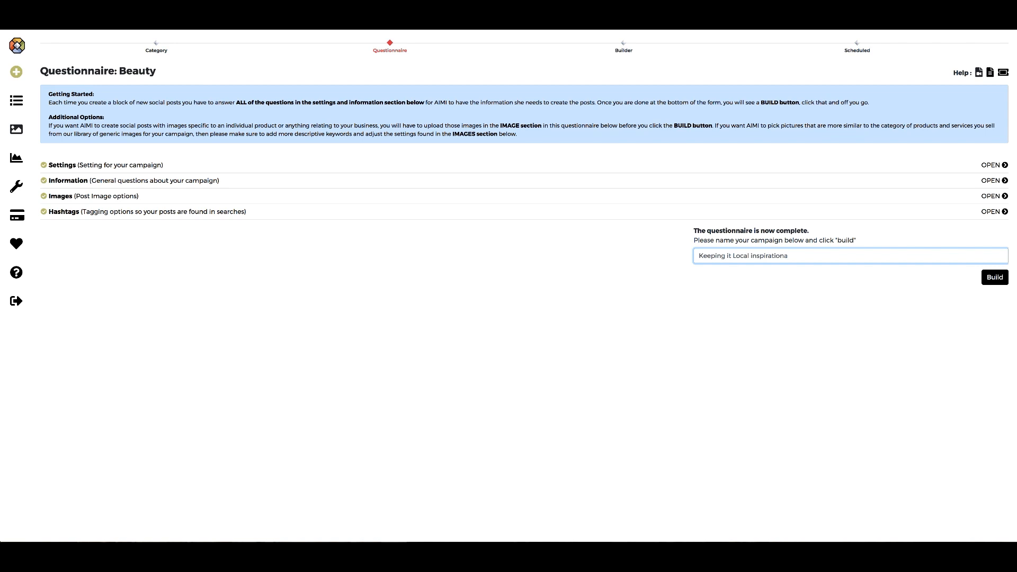
{"action": "key", "text": "BackSpace"}
{"action": "key", "text": "BackSpace"}
{"action": "key", "text": "BackSpace"}
{"action": "type", "text": "ional demo"}
Build the campaign's three posts and open Edit Post on the first one.
{"action": "left_click", "coordinate": [992, 285]}
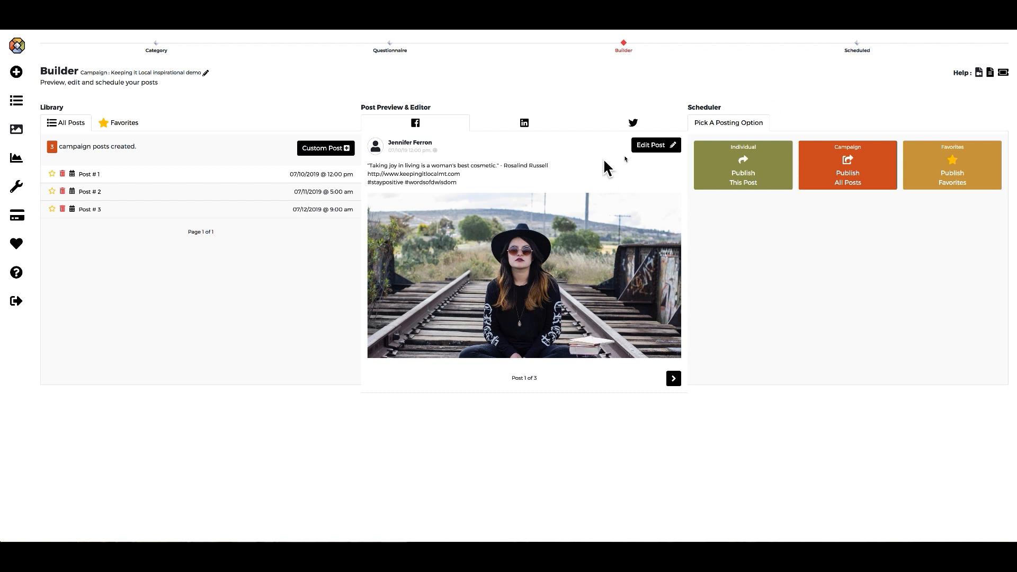
{"action": "left_click", "coordinate": [661, 151]}
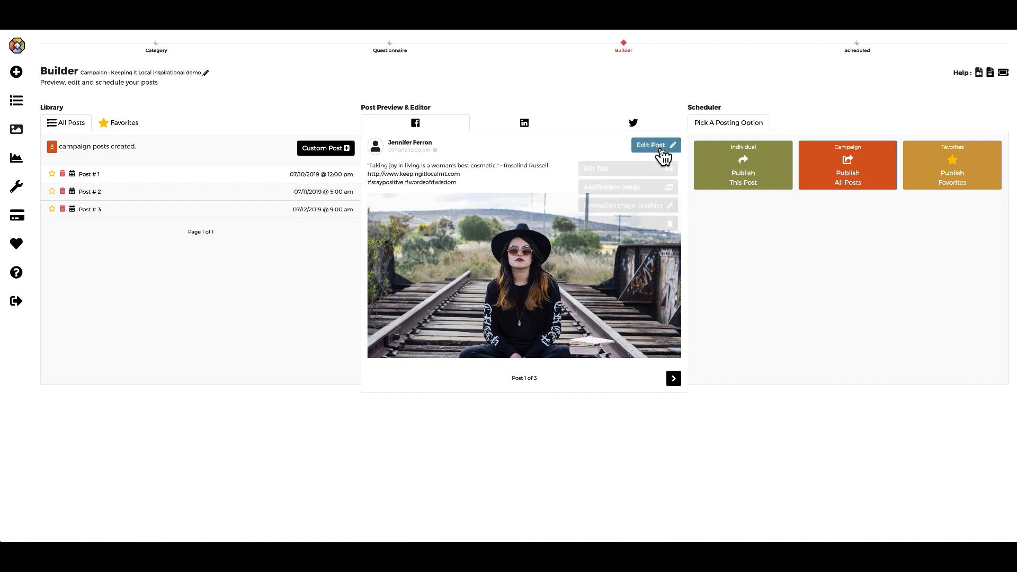
Open the image library for post 1 and favourite the flag-in-grass photo.
{"action": "left_click", "coordinate": [624, 188]}
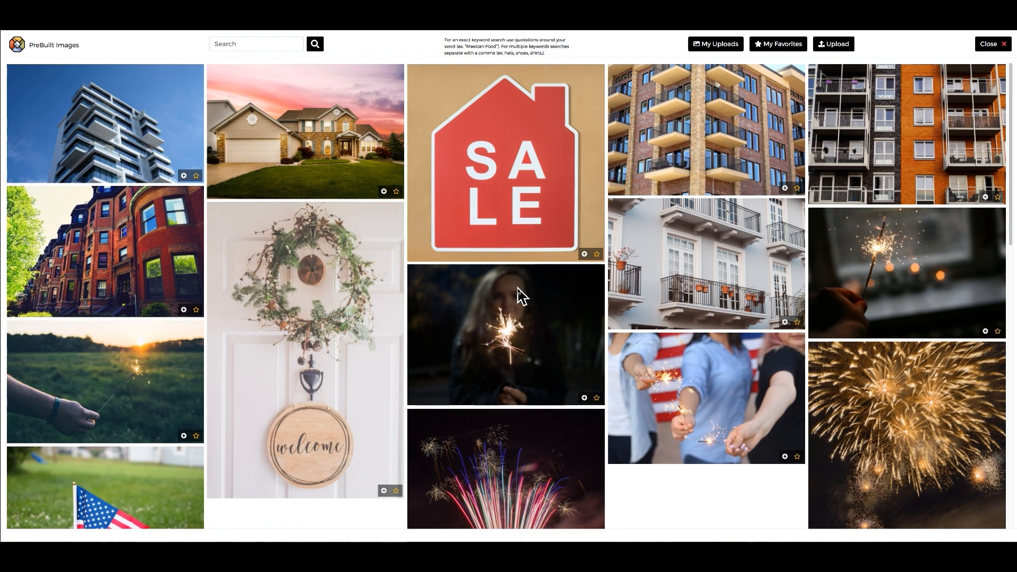
{"action": "scroll", "coordinate": [522, 297], "scroll_direction": "down", "scroll_amount": 3}
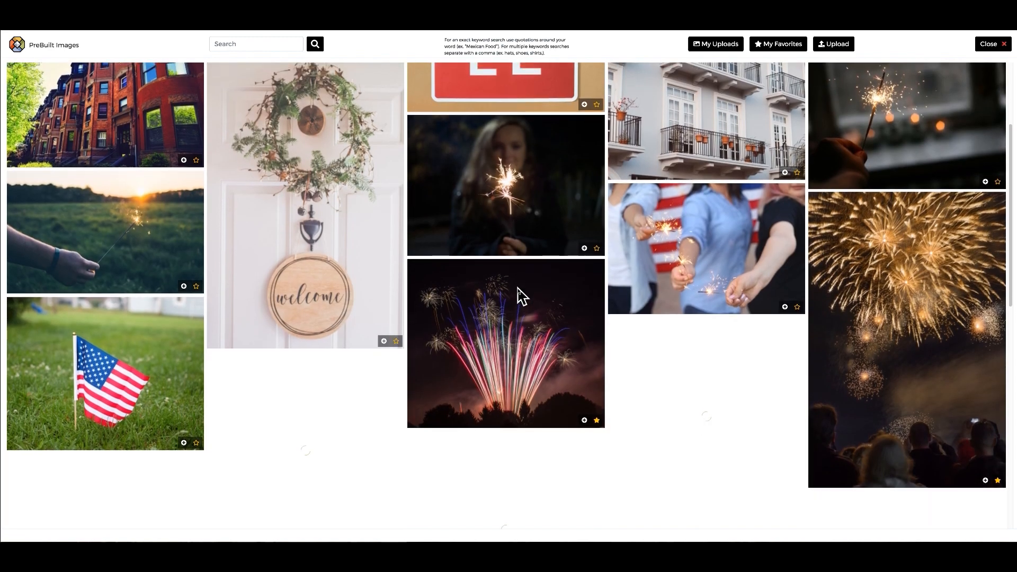
{"action": "scroll", "coordinate": [521, 296], "scroll_direction": "up", "scroll_amount": 3}
{"action": "scroll", "coordinate": [522, 297], "scroll_direction": "down", "scroll_amount": 11}
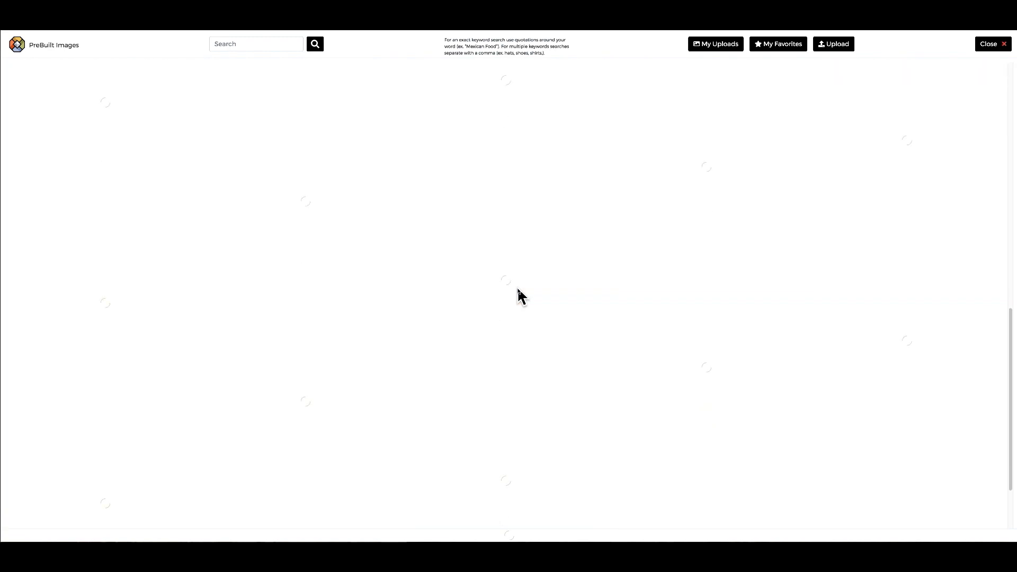
{"action": "scroll", "coordinate": [522, 296], "scroll_direction": "up", "scroll_amount": 6}
{"action": "scroll", "coordinate": [519, 289], "scroll_direction": "up", "scroll_amount": 5}
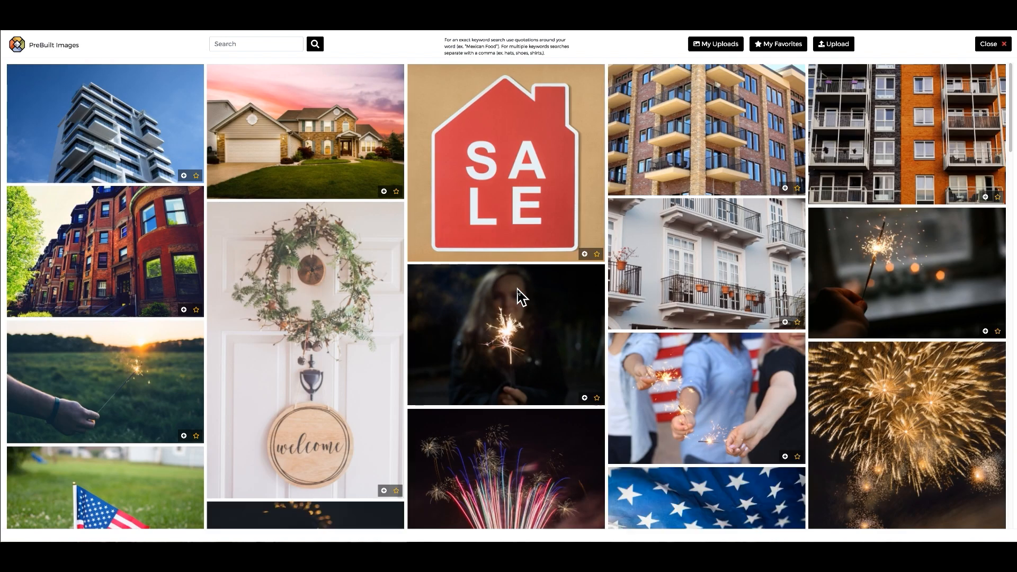
{"action": "scroll", "coordinate": [519, 292], "scroll_direction": "down", "scroll_amount": 7}
{"action": "scroll", "coordinate": [520, 289], "scroll_direction": "down", "scroll_amount": 2}
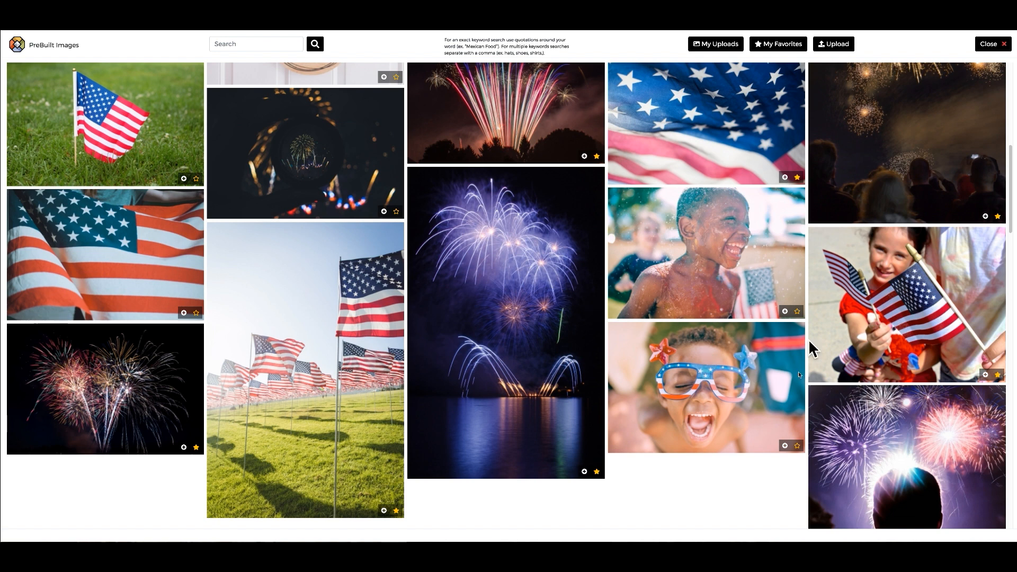
{"action": "scroll", "coordinate": [631, 445], "scroll_direction": "down", "scroll_amount": 1}
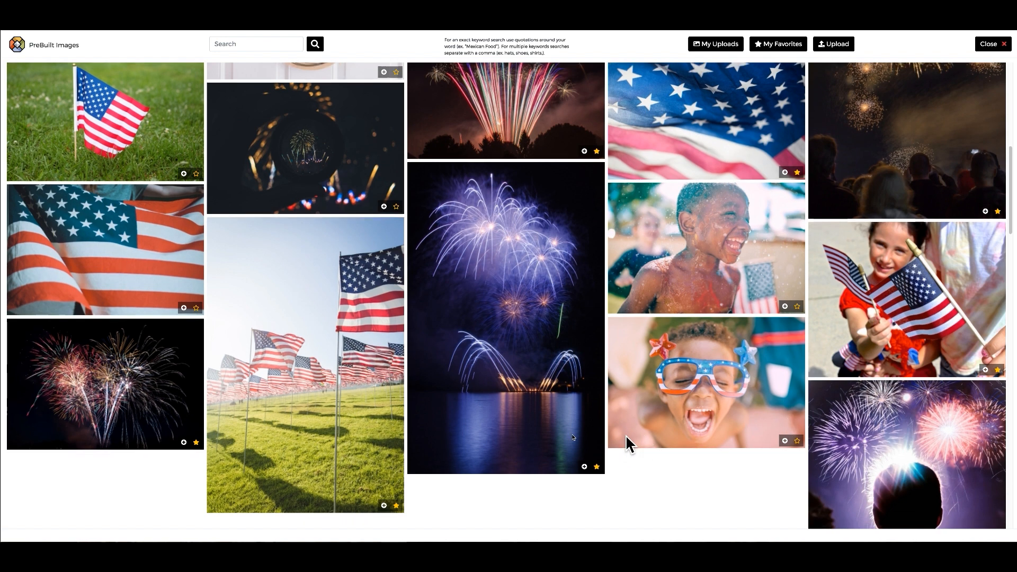
{"action": "left_click", "coordinate": [396, 495]}
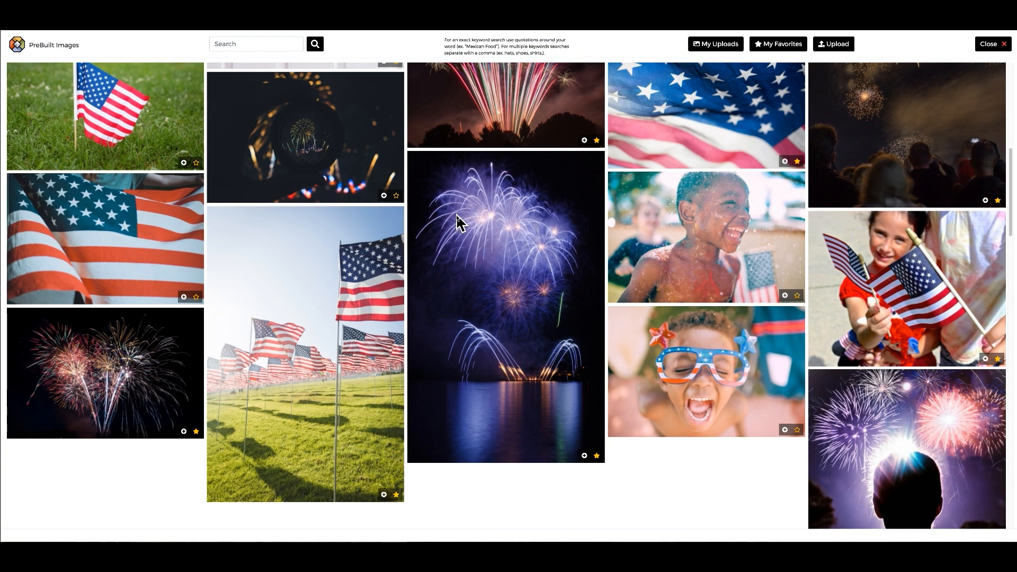
Favourite the fireworks silhouette photo and insert it as the post's image.
{"action": "scroll", "coordinate": [458, 217], "scroll_direction": "down", "scroll_amount": 7}
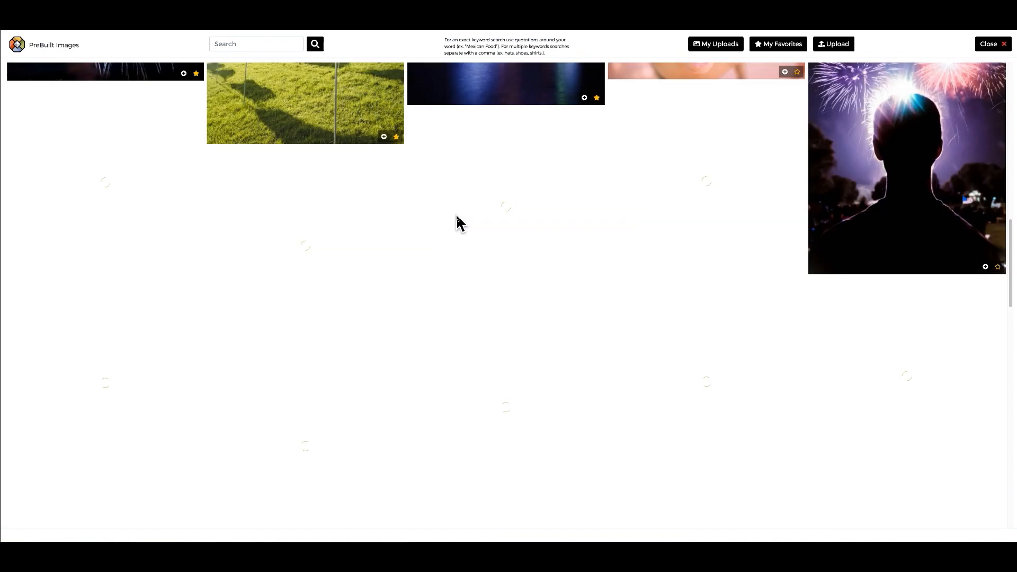
{"action": "scroll", "coordinate": [457, 222], "scroll_direction": "up", "scroll_amount": 2}
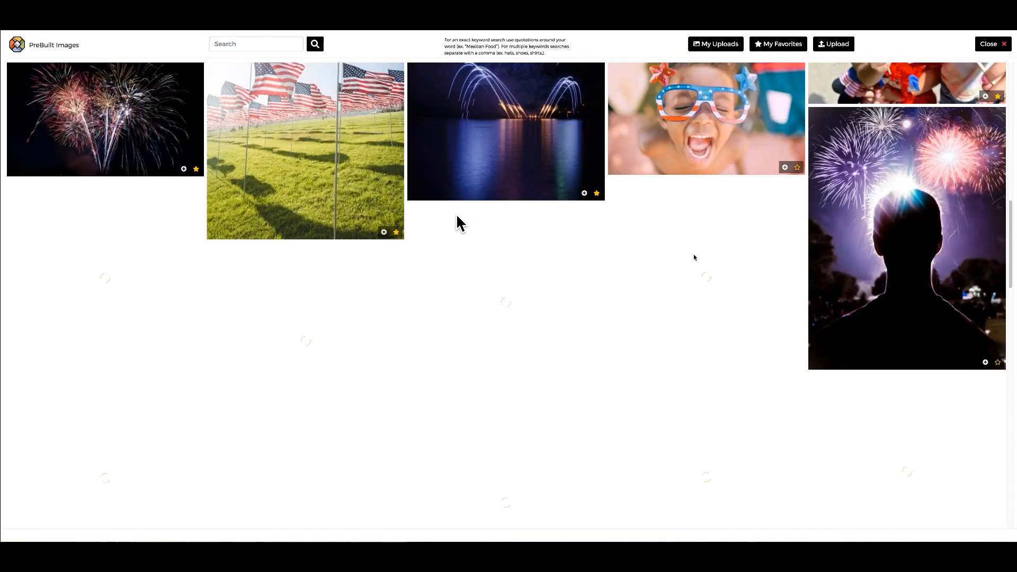
{"action": "left_click", "coordinate": [998, 363]}
{"action": "left_click", "coordinate": [985, 363]}
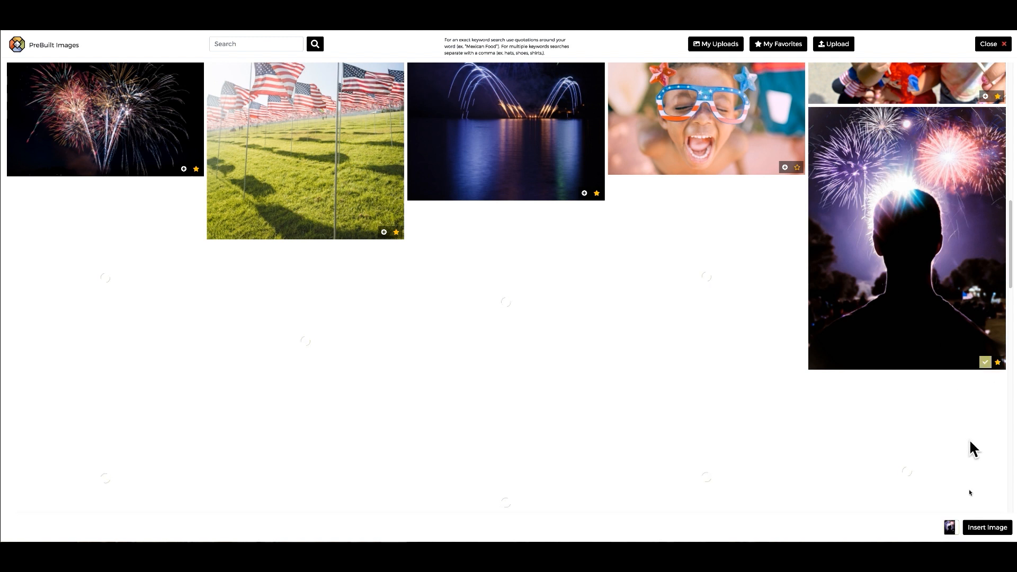
{"action": "left_click", "coordinate": [987, 528]}
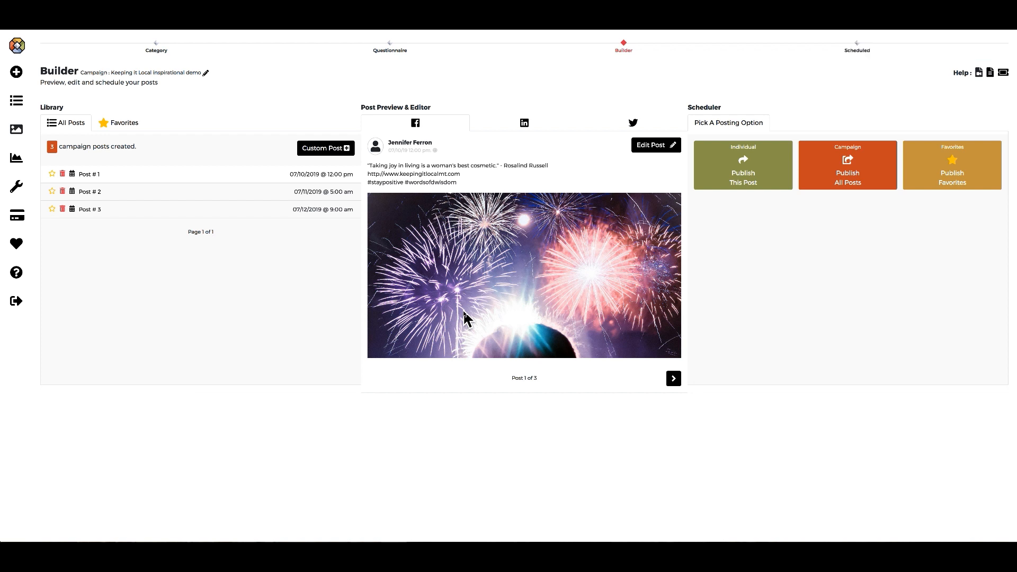
Reopen Add/Replace Image for the first post and search the library for 'woman'.
{"action": "left_click", "coordinate": [649, 155]}
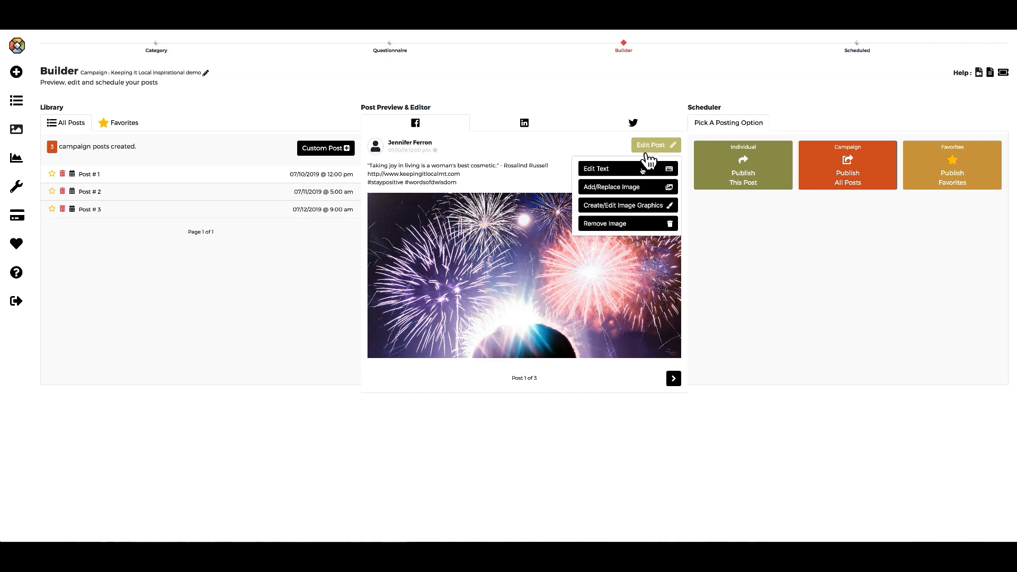
{"action": "left_click", "coordinate": [637, 187]}
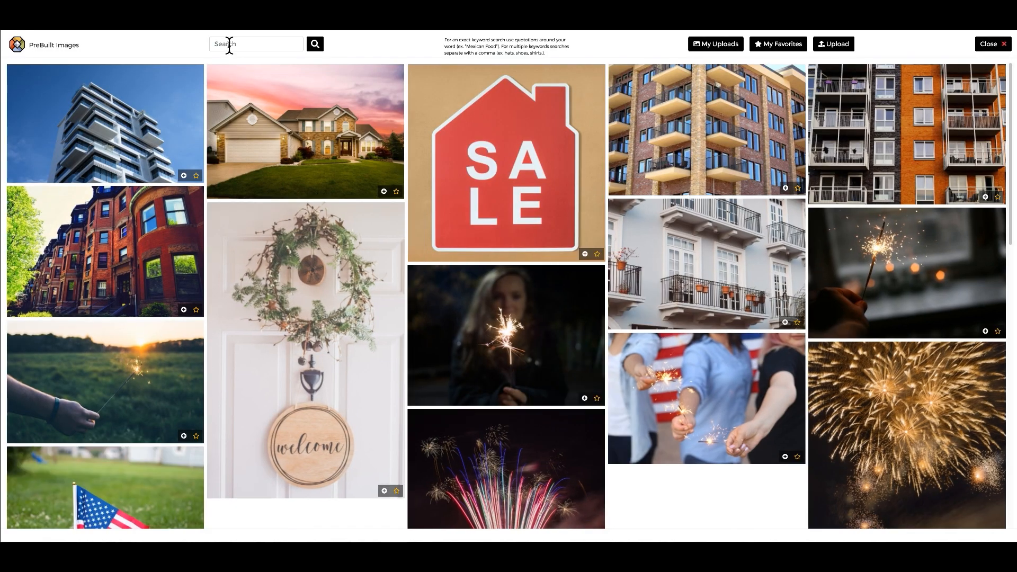
{"action": "left_click", "coordinate": [229, 44]}
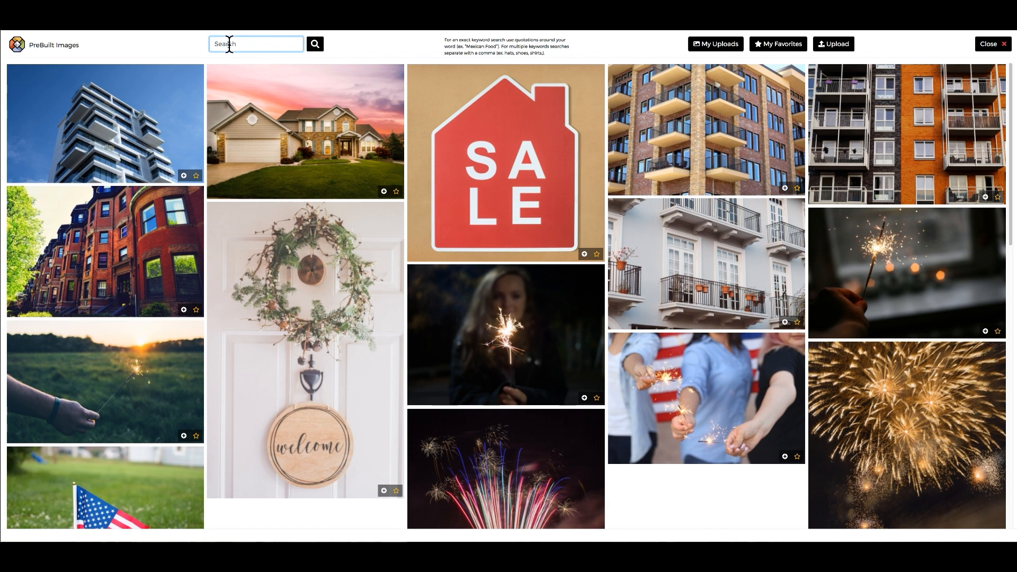
{"action": "type", "text": "woman"}
{"action": "key", "text": "Return"}
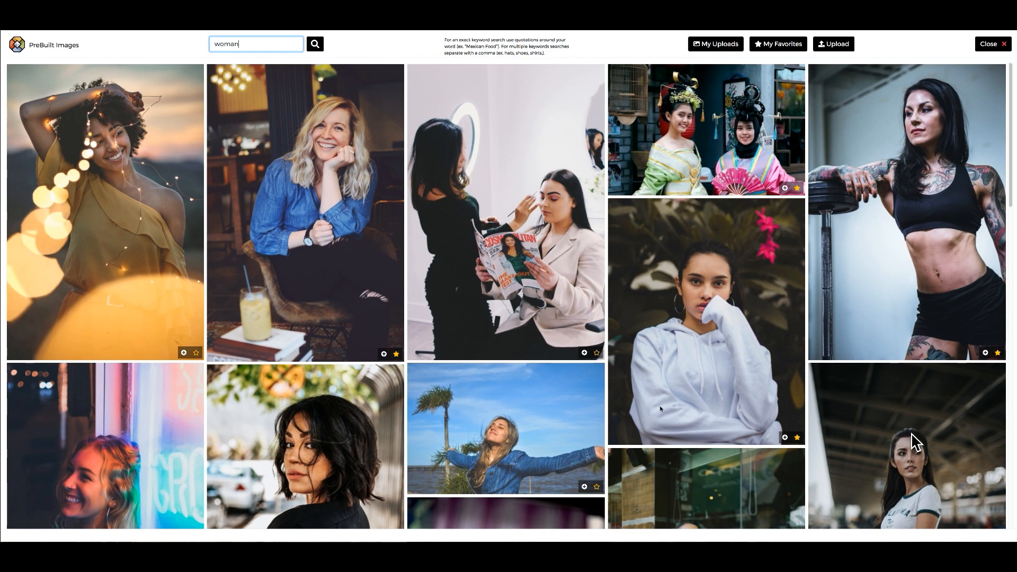
{"action": "scroll", "coordinate": [541, 405], "scroll_direction": "down", "scroll_amount": 6}
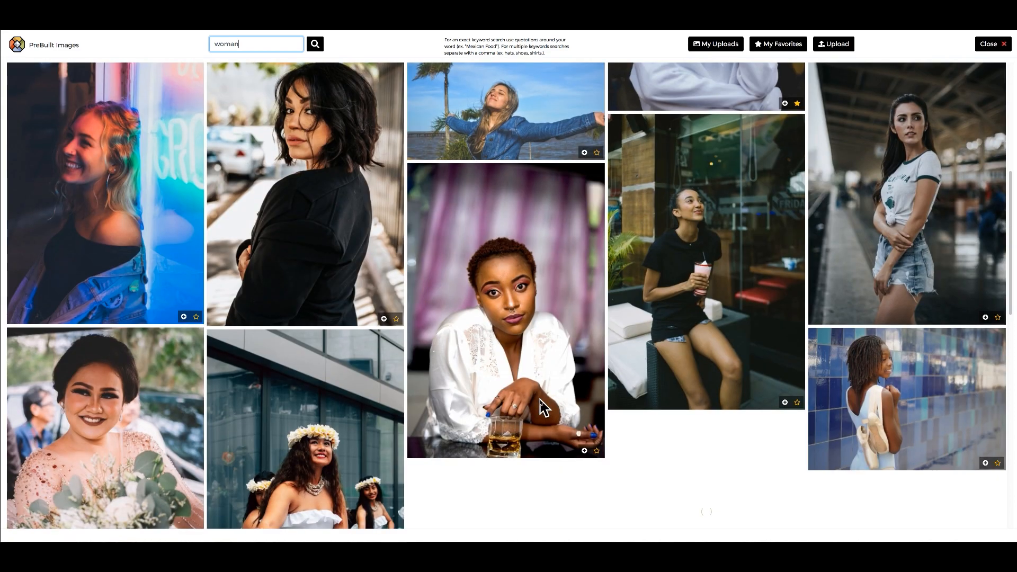
{"action": "scroll", "coordinate": [540, 407], "scroll_direction": "down", "scroll_amount": 2}
{"action": "scroll", "coordinate": [541, 408], "scroll_direction": "down", "scroll_amount": 4}
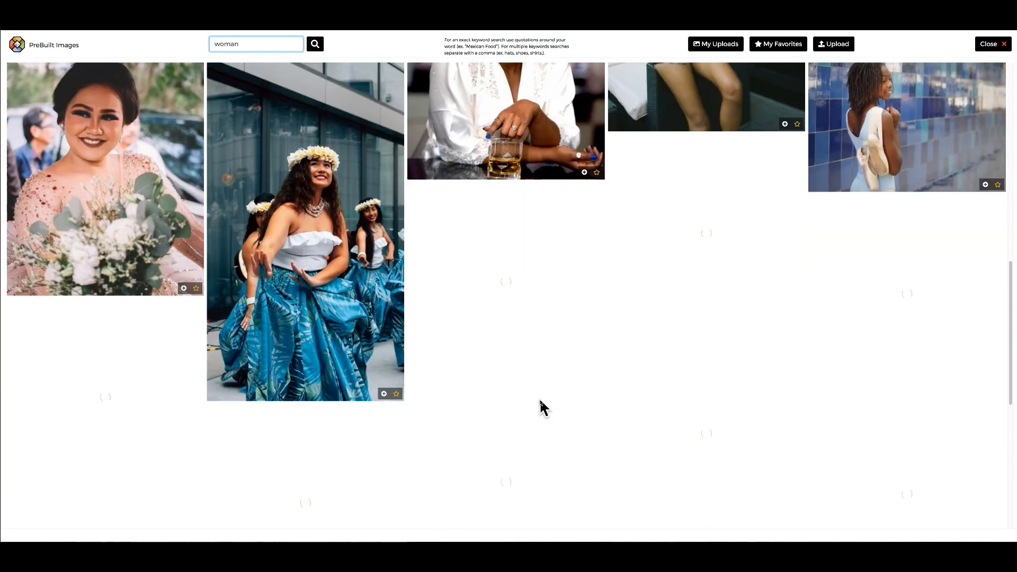
Favourite six woman photos: hula dancer, blue tiles, station, drink, palms and neon-lit smile.
{"action": "left_click", "coordinate": [396, 394]}
{"action": "scroll", "coordinate": [828, 349], "scroll_direction": "up", "scroll_amount": 1}
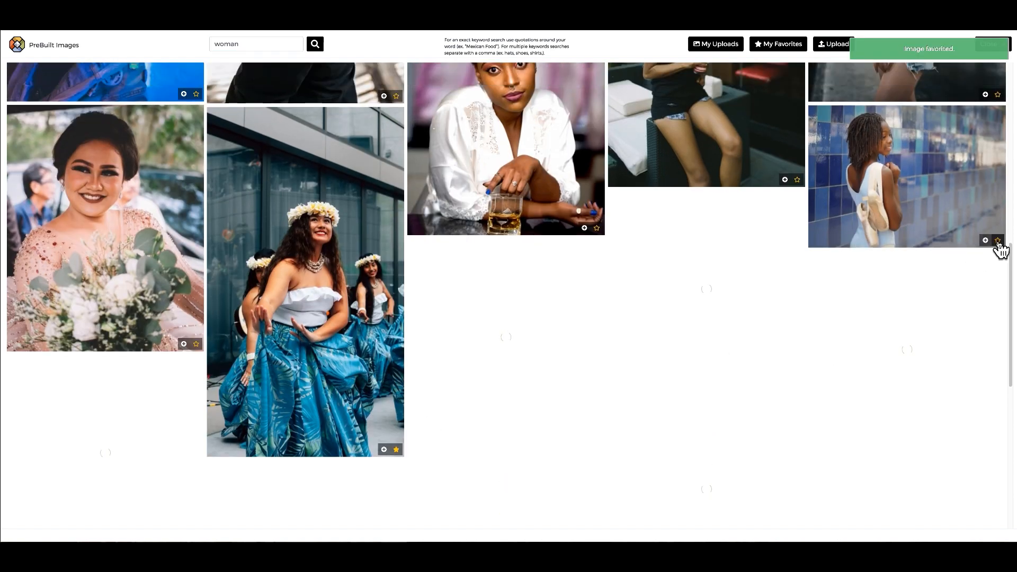
{"action": "left_click", "coordinate": [997, 240]}
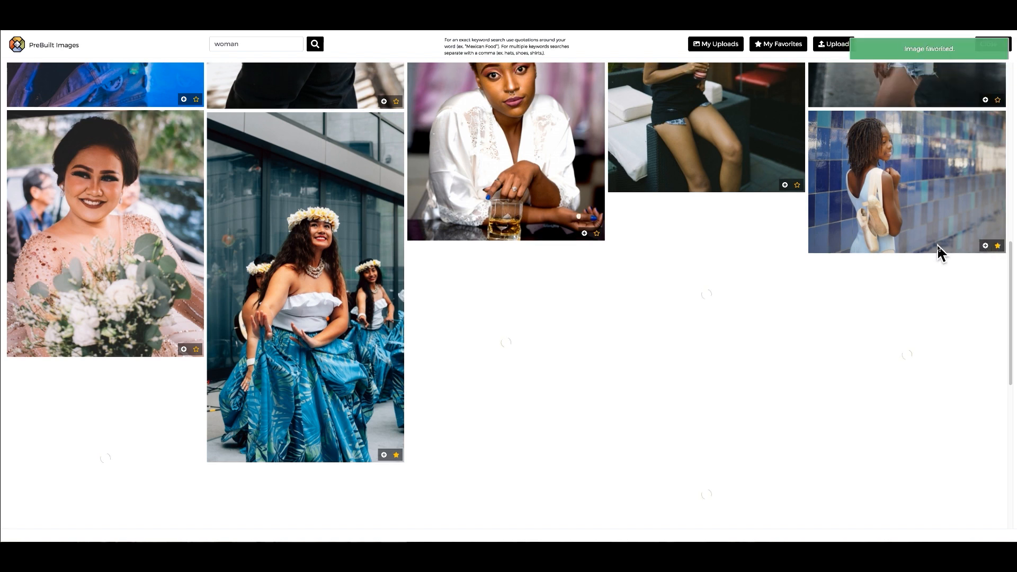
{"action": "scroll", "coordinate": [936, 244], "scroll_direction": "up", "scroll_amount": 3}
{"action": "scroll", "coordinate": [938, 253], "scroll_direction": "up", "scroll_amount": 2}
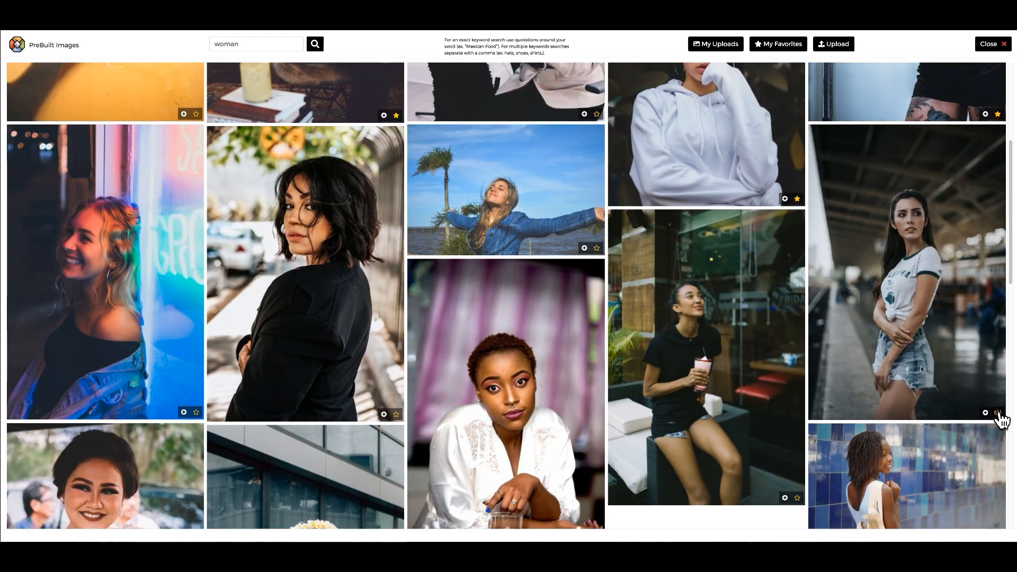
{"action": "left_click", "coordinate": [998, 413]}
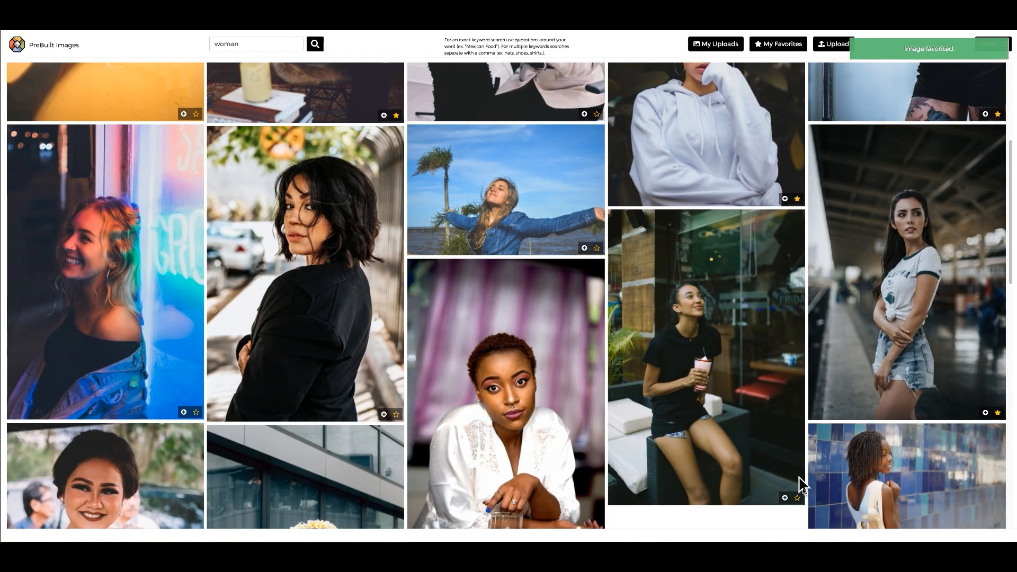
{"action": "left_click", "coordinate": [797, 498]}
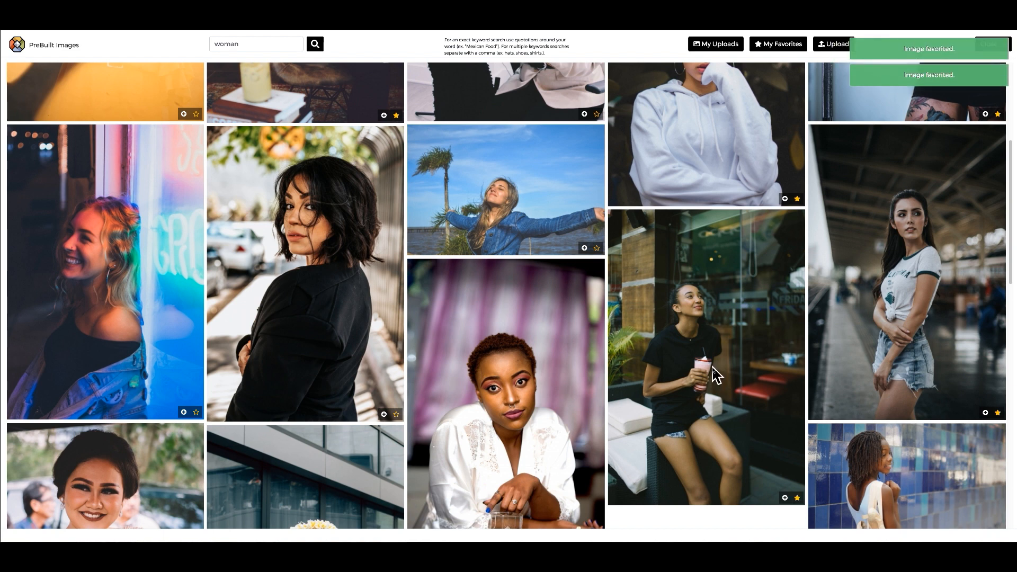
{"action": "scroll", "coordinate": [714, 374], "scroll_direction": "up", "scroll_amount": 1}
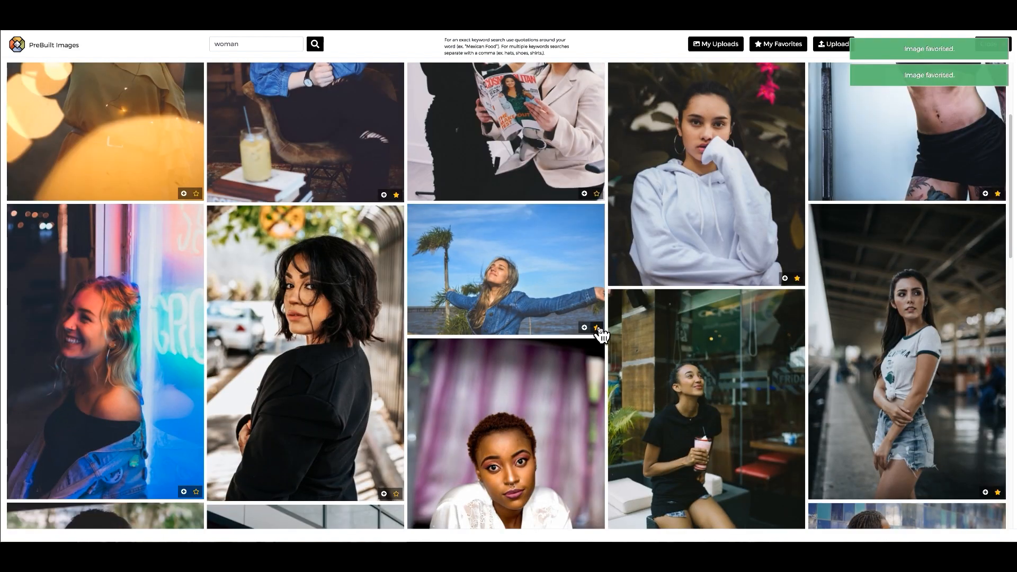
{"action": "left_click", "coordinate": [597, 329]}
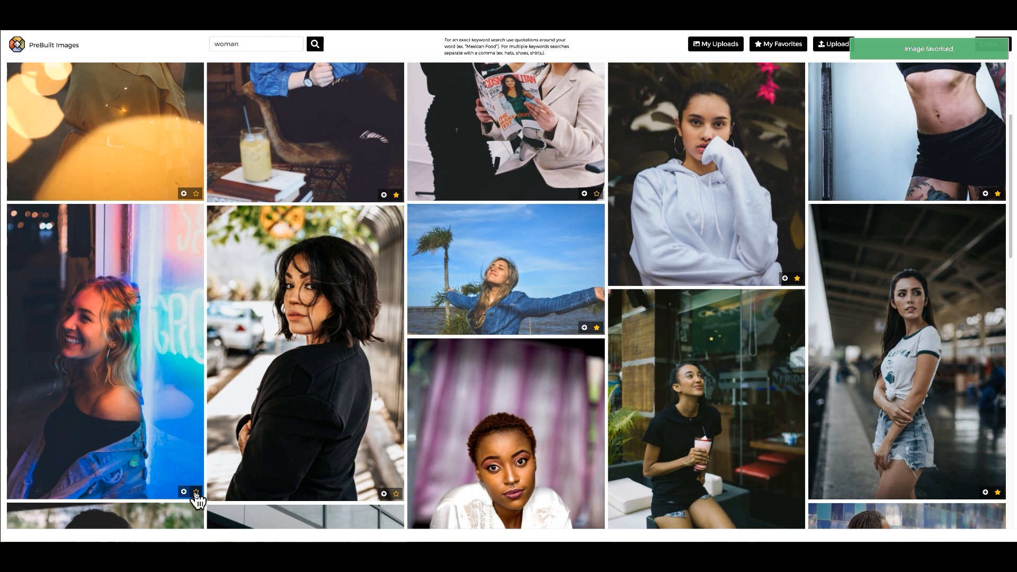
{"action": "left_click", "coordinate": [197, 492]}
Favourite the makeup-artist photo and insert it as Post # 1's image.
{"action": "scroll", "coordinate": [395, 492], "scroll_direction": "up", "scroll_amount": 3}
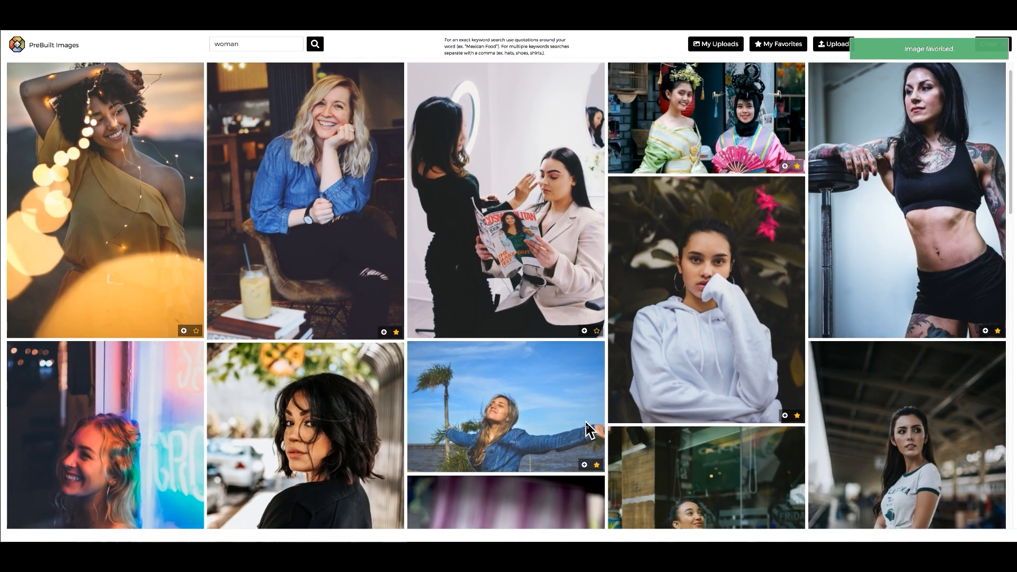
{"action": "scroll", "coordinate": [586, 427], "scroll_direction": "down", "scroll_amount": 3}
{"action": "scroll", "coordinate": [604, 391], "scroll_direction": "up", "scroll_amount": 3}
{"action": "left_click", "coordinate": [597, 353]}
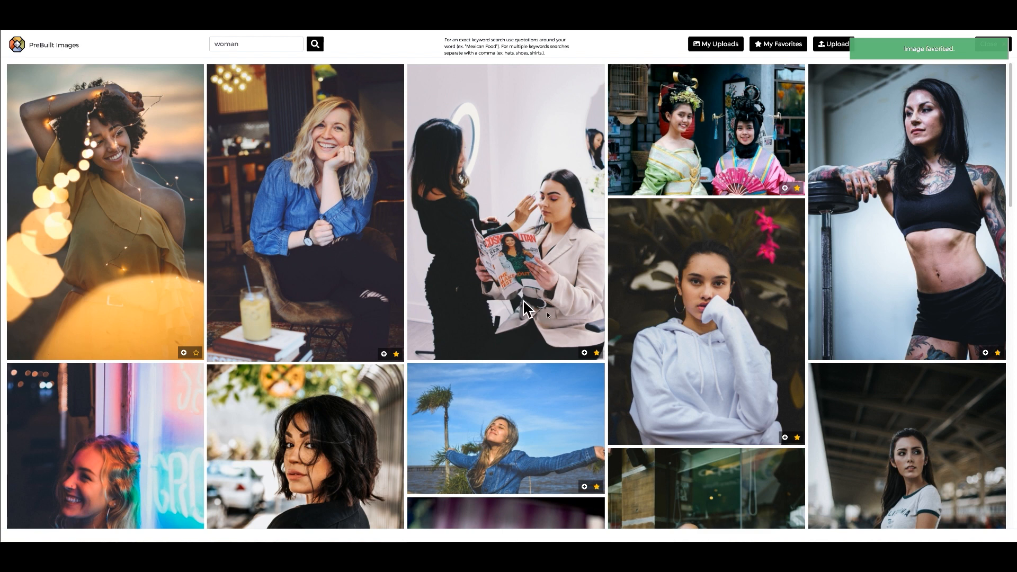
{"action": "left_click", "coordinate": [585, 354]}
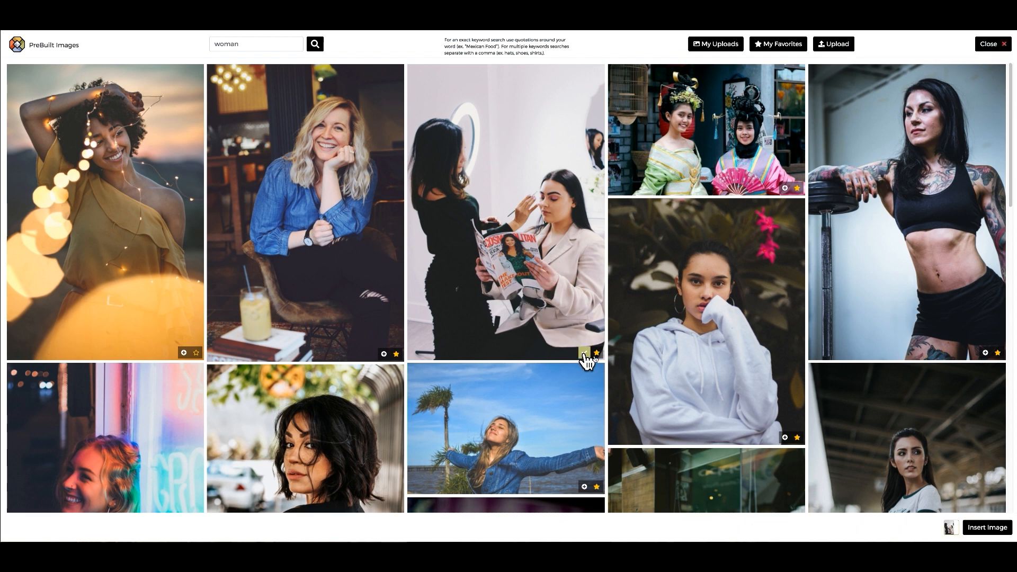
{"action": "left_click", "coordinate": [977, 528]}
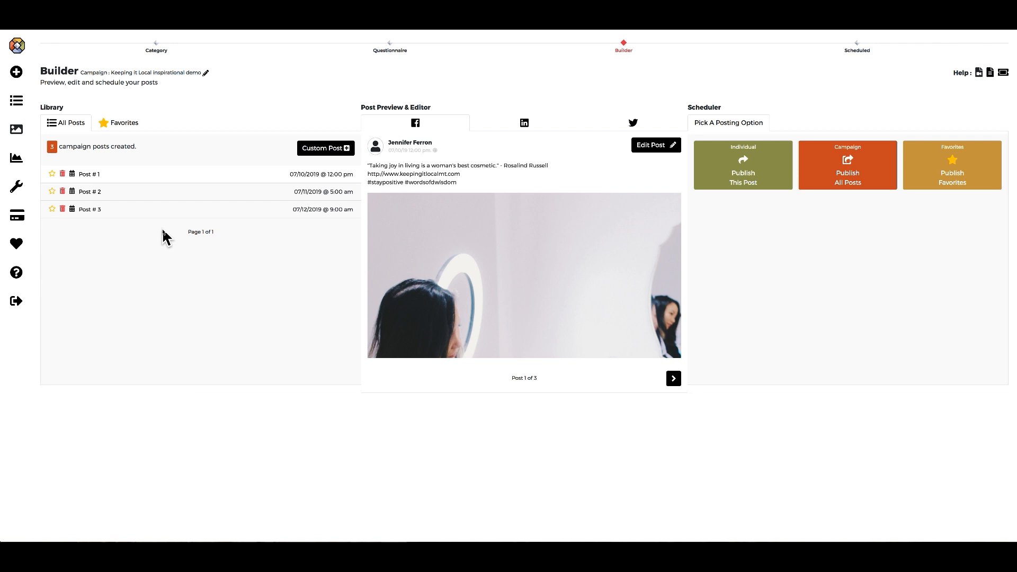
Star Post # 1 as a favourite and compare its LinkedIn, Twitter and Facebook previews.
{"action": "left_click", "coordinate": [52, 175]}
{"action": "mouse_move", "coordinate": [368, 182]}
{"action": "left_mouse_down"}
{"action": "mouse_move", "coordinate": [460, 183]}
{"action": "mouse_move", "coordinate": [368, 175]}
{"action": "left_mouse_up"}
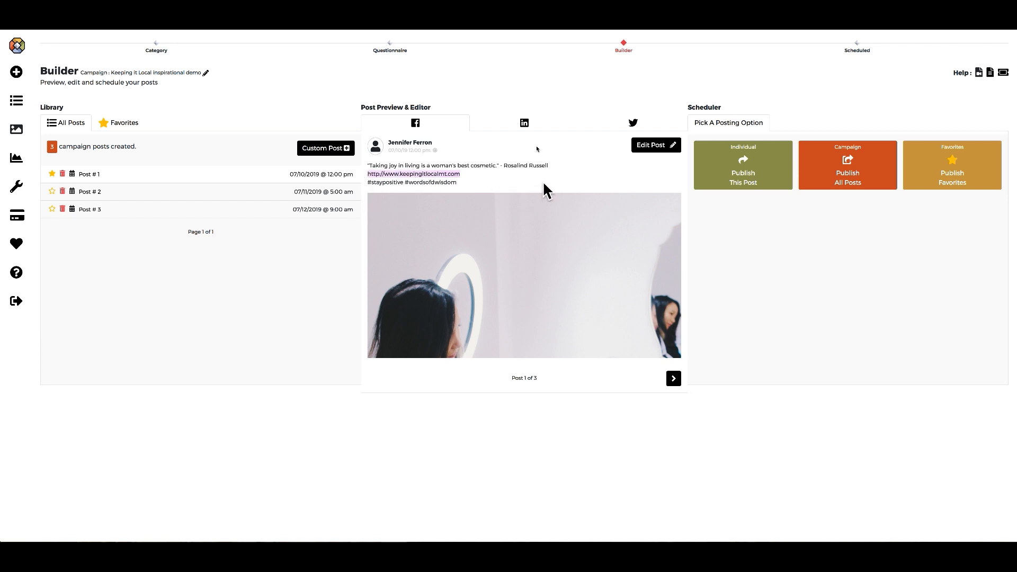
{"action": "left_click", "coordinate": [526, 129]}
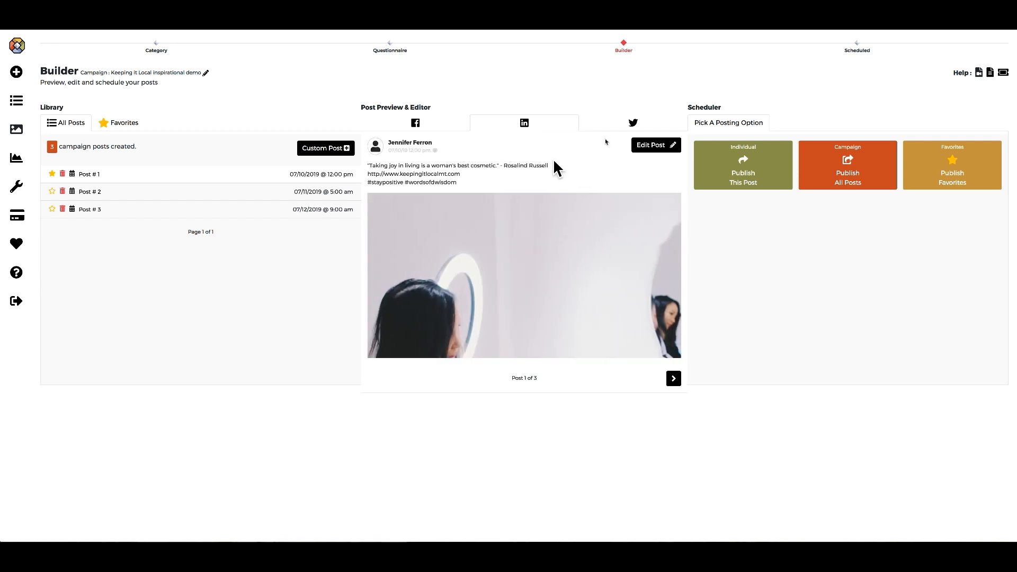
{"action": "left_click", "coordinate": [631, 127]}
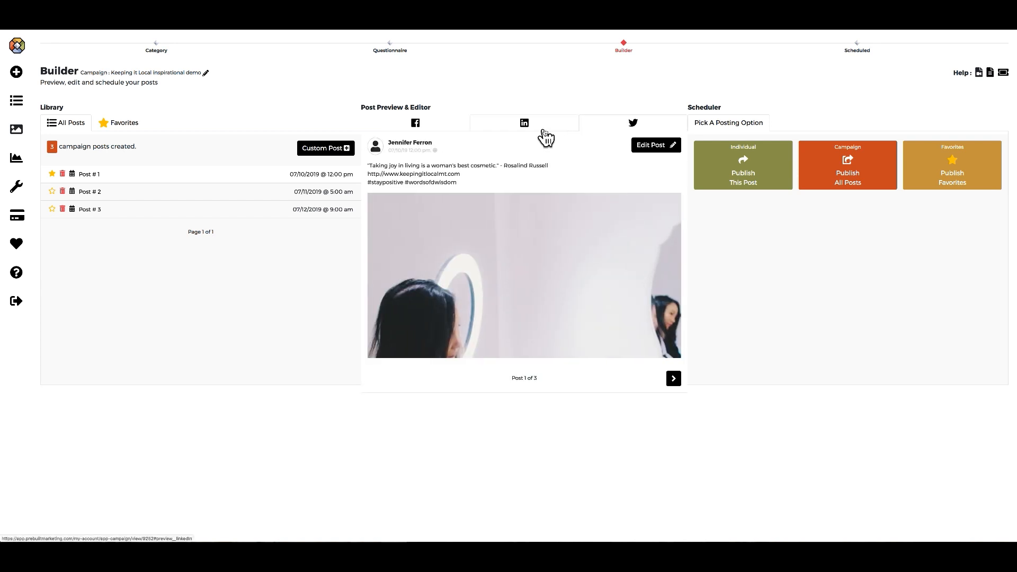
{"action": "left_click", "coordinate": [417, 130]}
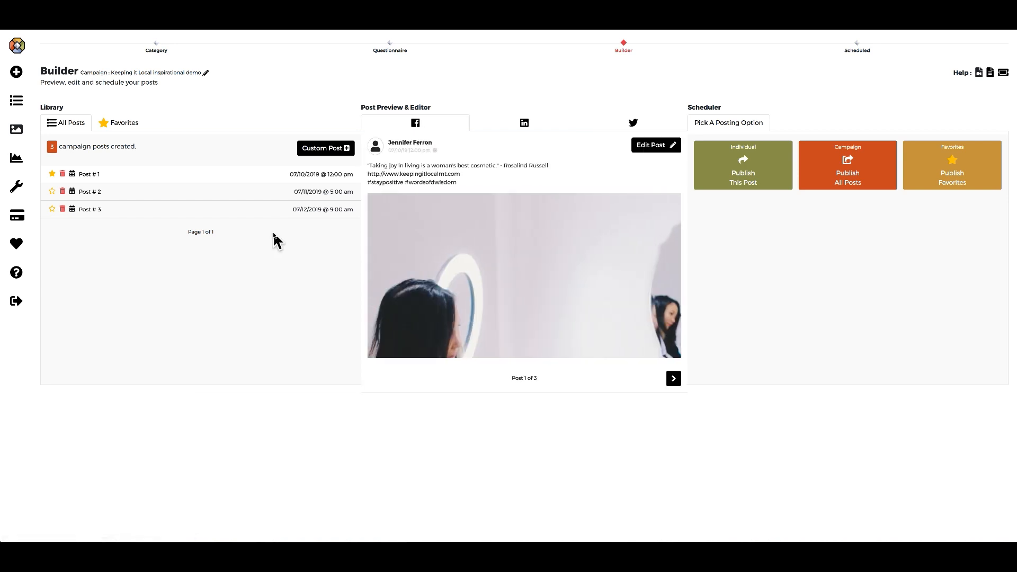
Edit Post # 2's text so the quote credits 'A very wise unknown person', then save.
{"action": "left_click", "coordinate": [97, 194]}
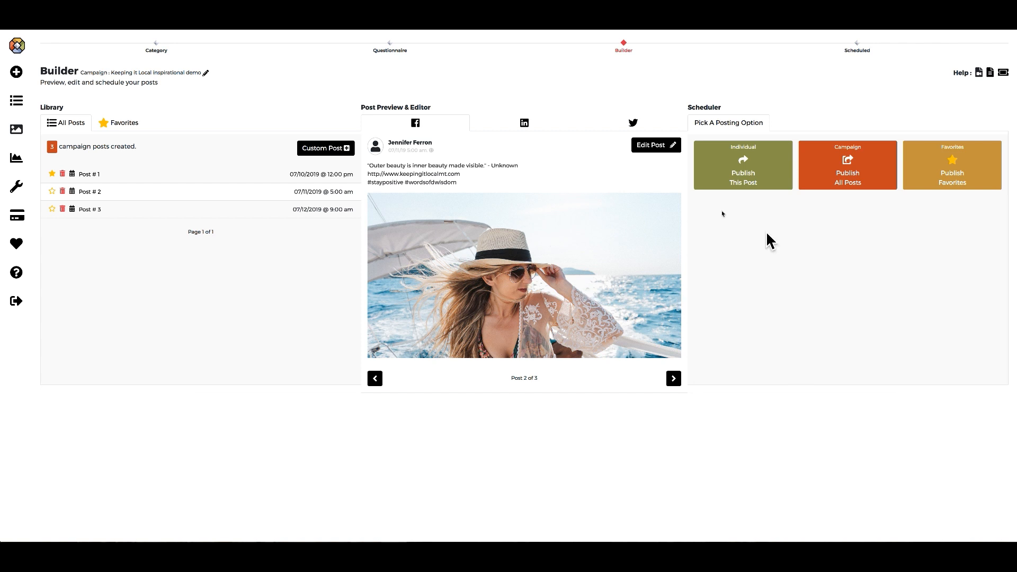
{"action": "left_click", "coordinate": [661, 151]}
{"action": "left_click", "coordinate": [654, 168]}
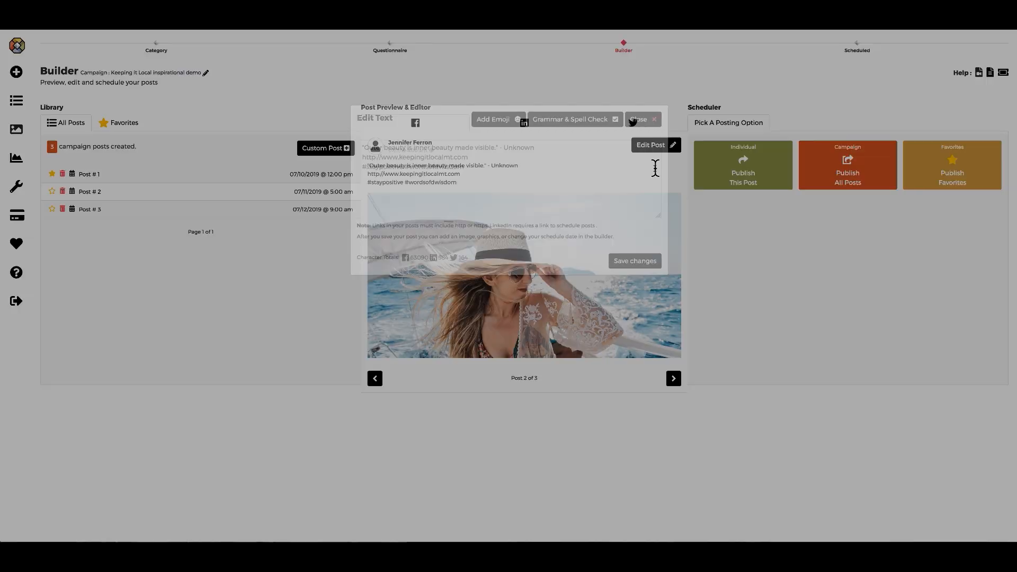
{"action": "left_click", "coordinate": [540, 244]}
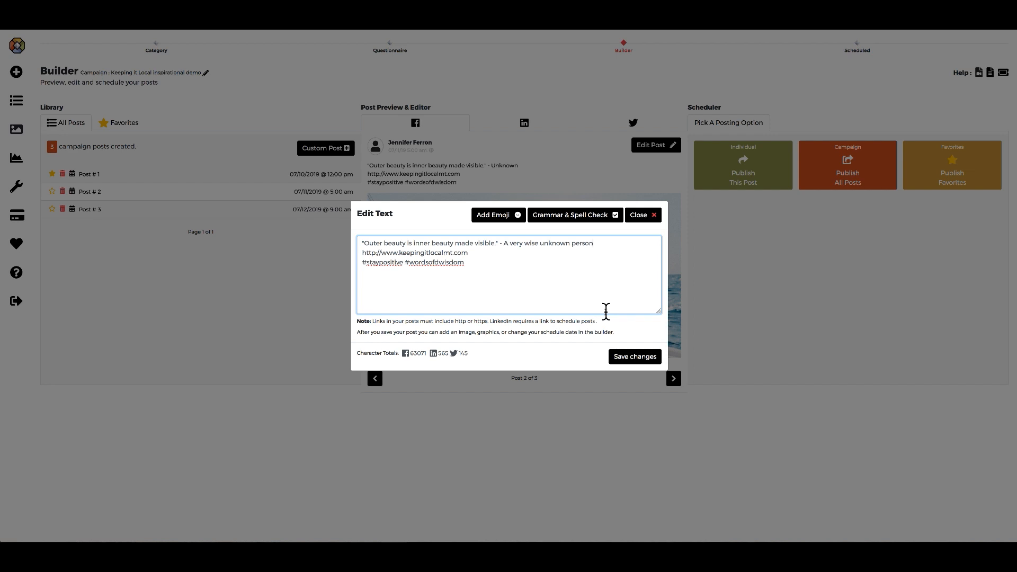
{"action": "left_click", "coordinate": [466, 353]}
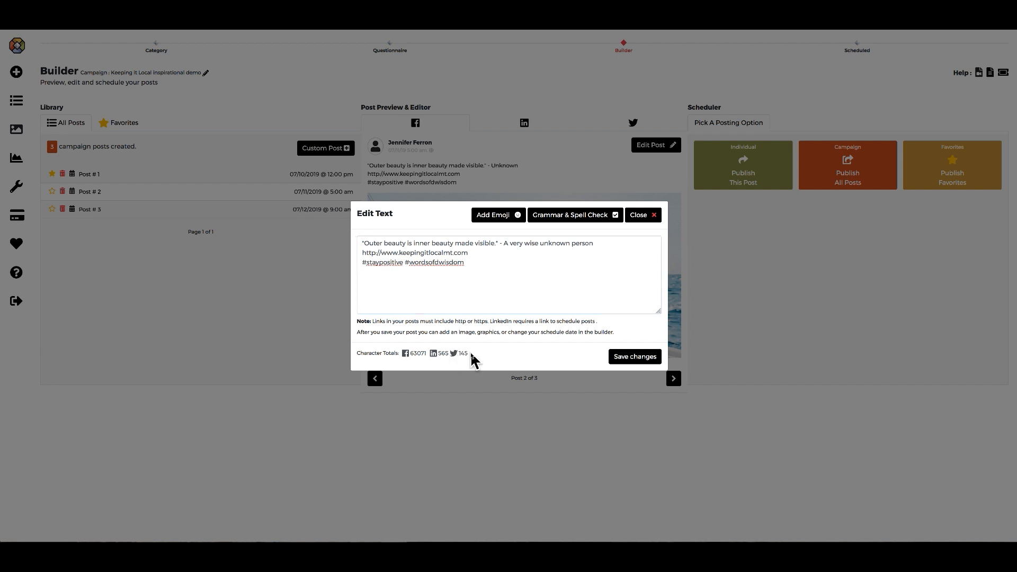
{"action": "left_click_drag", "start_coordinate": [470, 353], "coordinate": [458, 353]}
{"action": "left_click", "coordinate": [656, 364]}
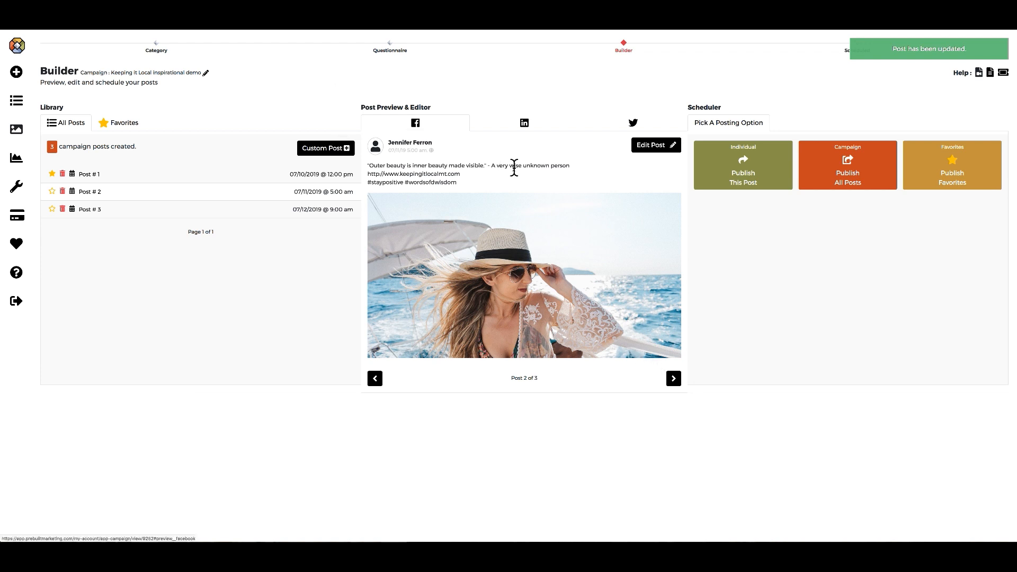
Append a smiling face emoji after the quote's author in Post # 2 and save.
{"action": "left_click", "coordinate": [647, 149]}
{"action": "left_click", "coordinate": [633, 168]}
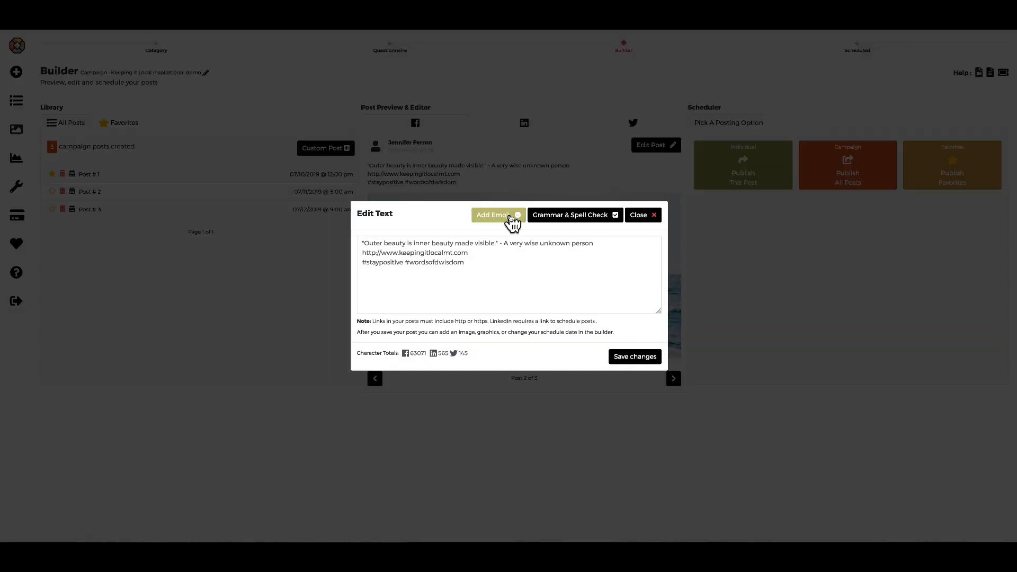
{"action": "left_click", "coordinate": [512, 221]}
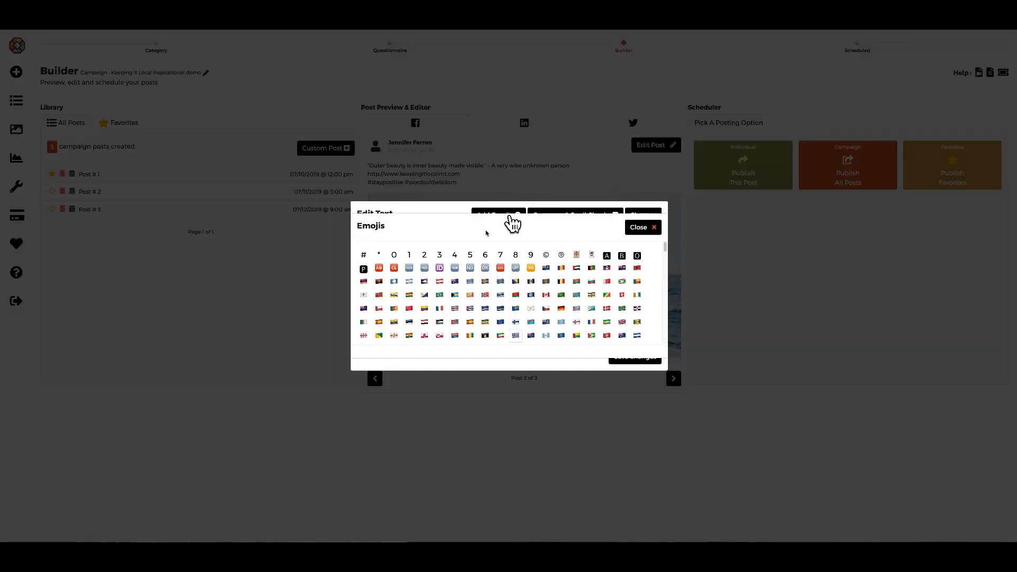
{"action": "scroll", "coordinate": [508, 270], "scroll_direction": "down", "scroll_amount": 5}
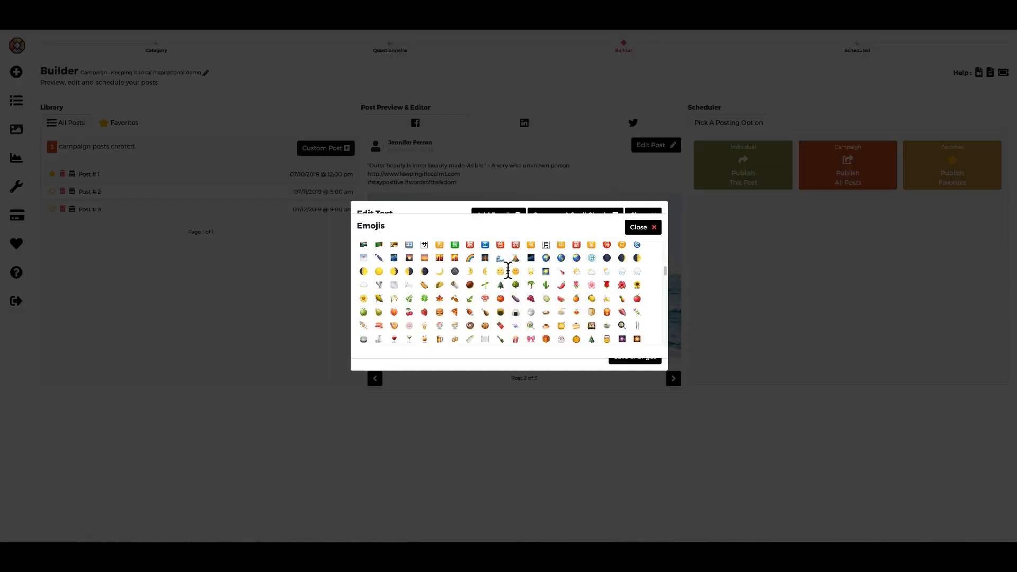
{"action": "scroll", "coordinate": [511, 278], "scroll_direction": "down", "scroll_amount": 1}
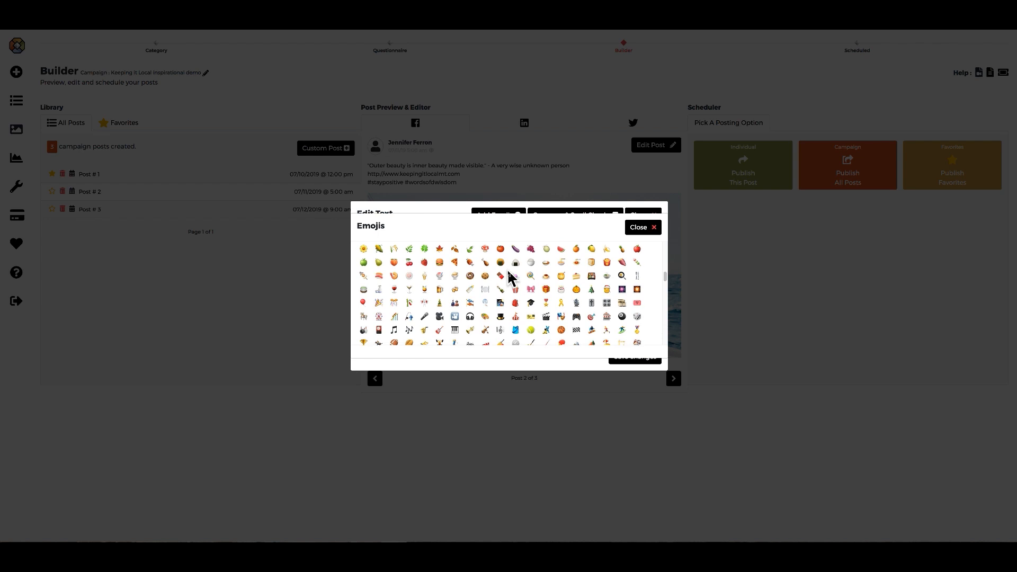
{"action": "scroll", "coordinate": [508, 272], "scroll_direction": "down", "scroll_amount": 2}
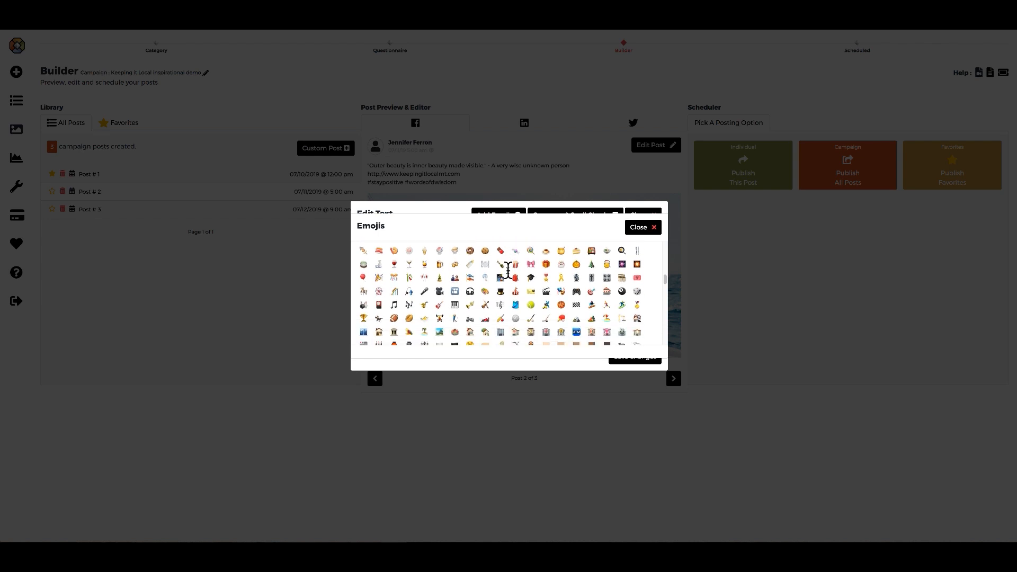
{"action": "scroll", "coordinate": [508, 271], "scroll_direction": "down", "scroll_amount": 3}
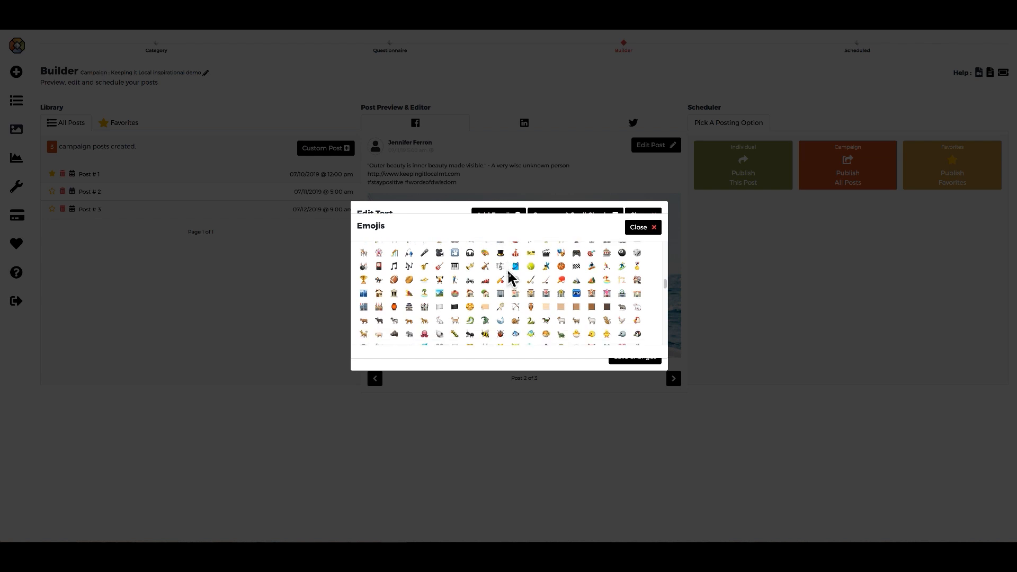
{"action": "scroll", "coordinate": [508, 274], "scroll_direction": "down", "scroll_amount": 10}
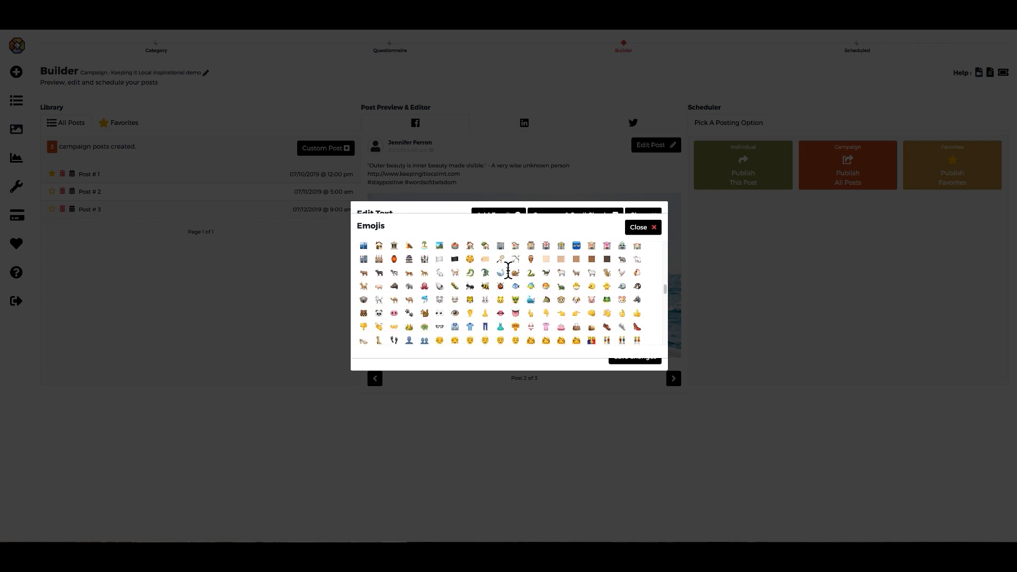
{"action": "scroll", "coordinate": [509, 270], "scroll_direction": "down", "scroll_amount": 6}
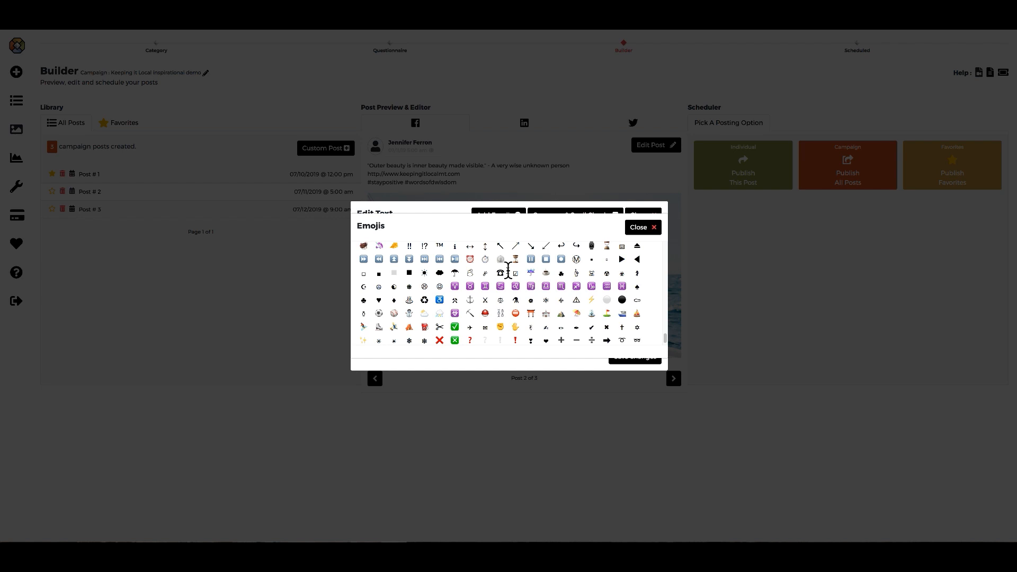
{"action": "scroll", "coordinate": [508, 271], "scroll_direction": "up", "scroll_amount": 3}
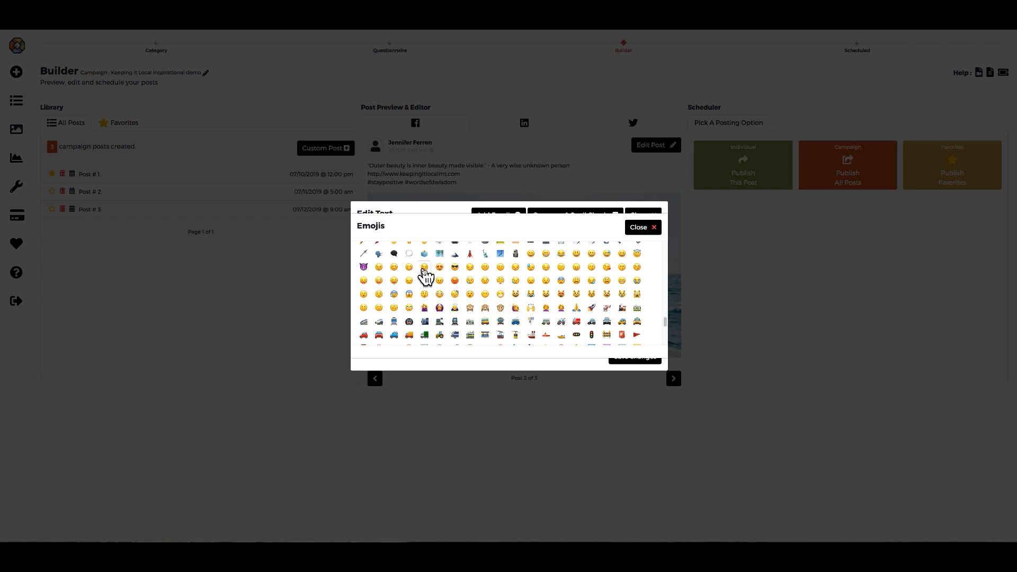
{"action": "left_click", "coordinate": [424, 271]}
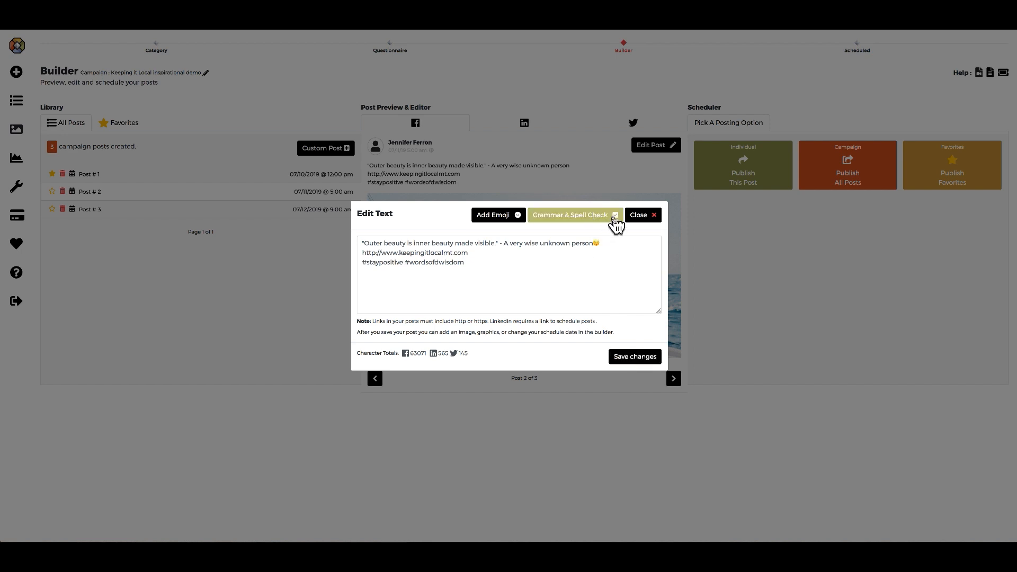
{"action": "left_click", "coordinate": [622, 364]}
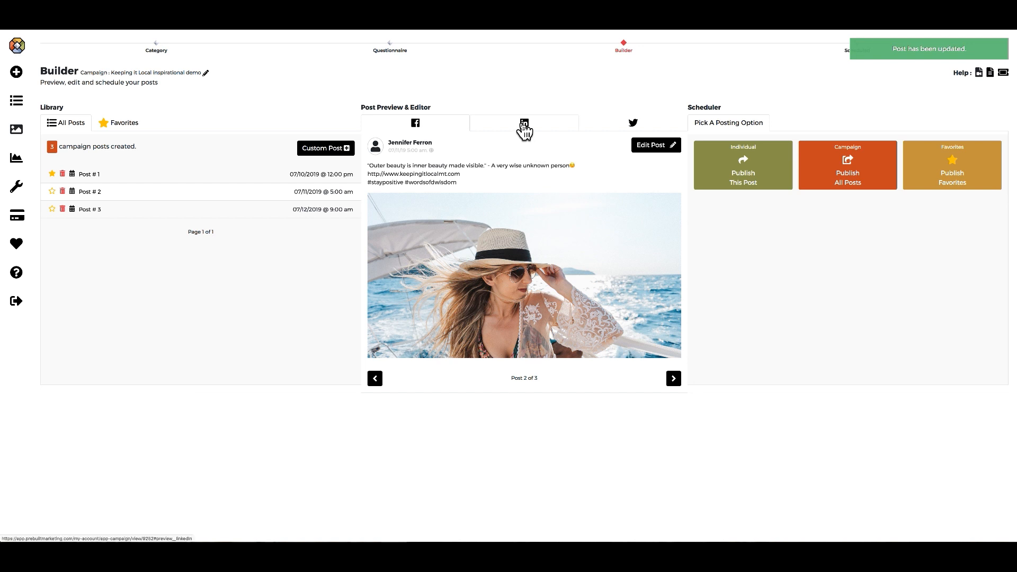
Compare post 2's LinkedIn, Twitter and Facebook previews, then open its Edit Post menu.
{"action": "left_click", "coordinate": [524, 129]}
{"action": "left_click", "coordinate": [634, 126]}
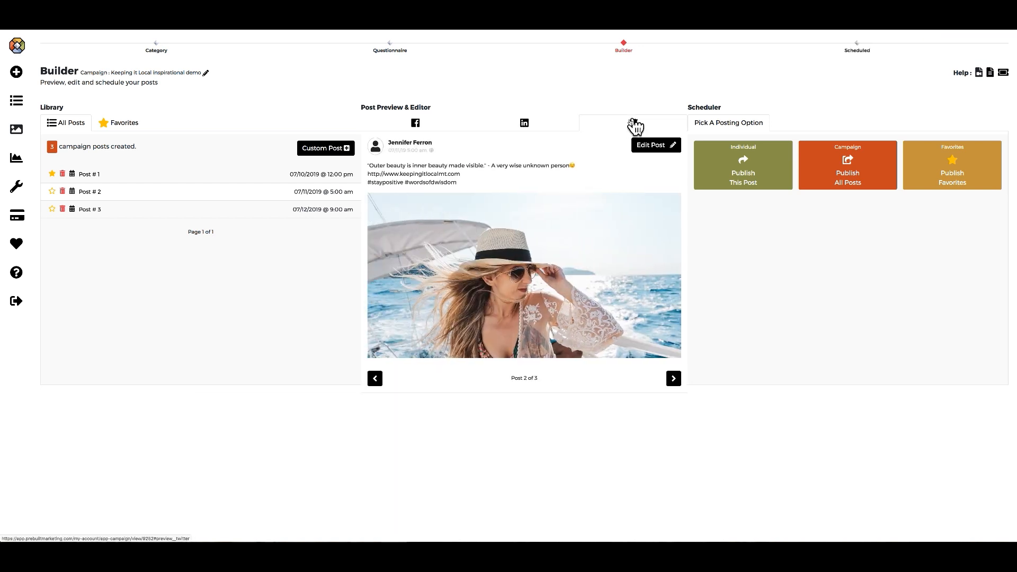
{"action": "left_click", "coordinate": [430, 131]}
{"action": "left_click", "coordinate": [540, 127]}
{"action": "left_click", "coordinate": [610, 129]}
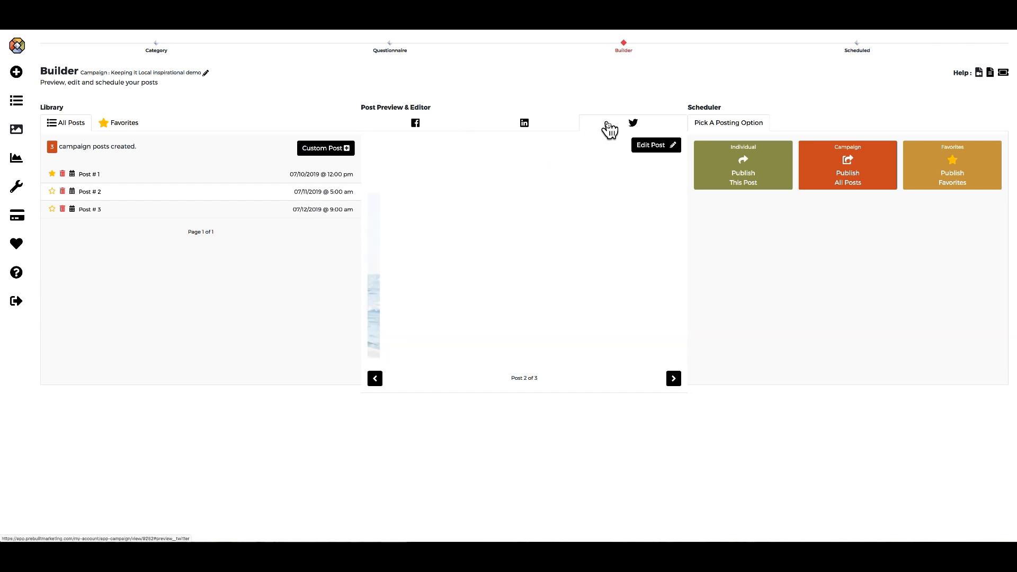
{"action": "left_click", "coordinate": [430, 131]}
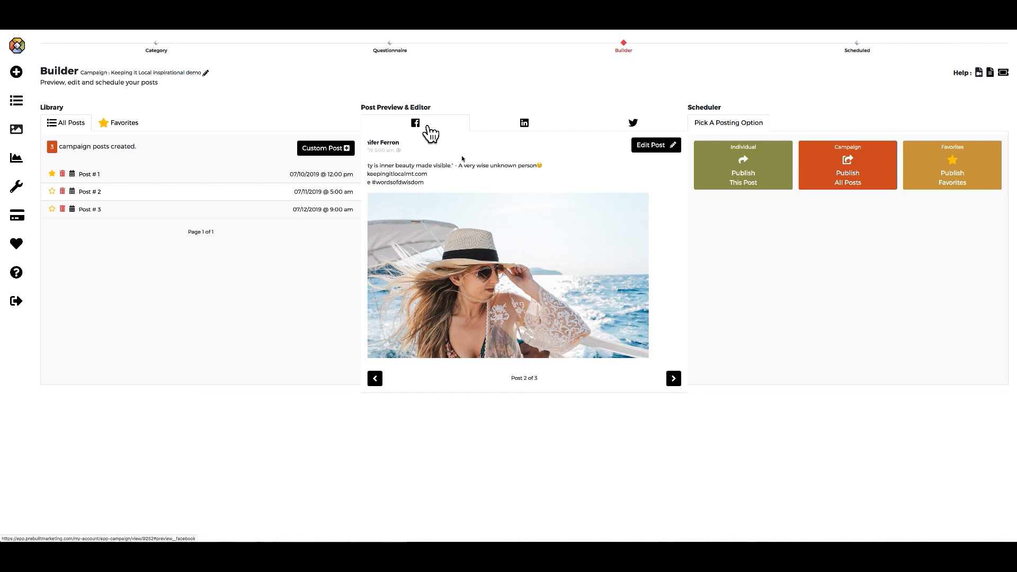
{"action": "left_click", "coordinate": [647, 149]}
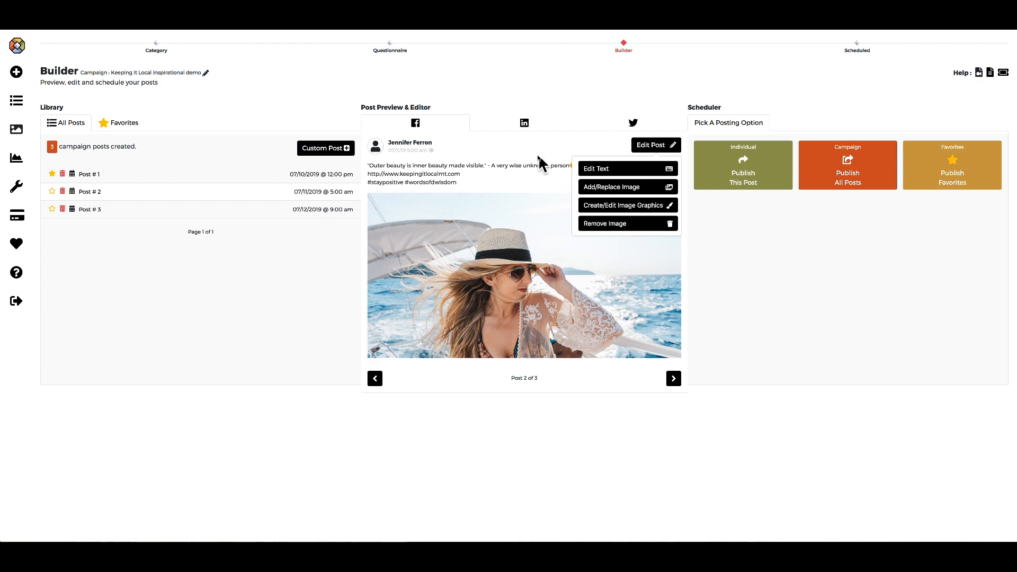
Open Add/Replace Image for post 2 and show My Uploads in PreBuilt Images.
{"action": "left_click", "coordinate": [619, 191]}
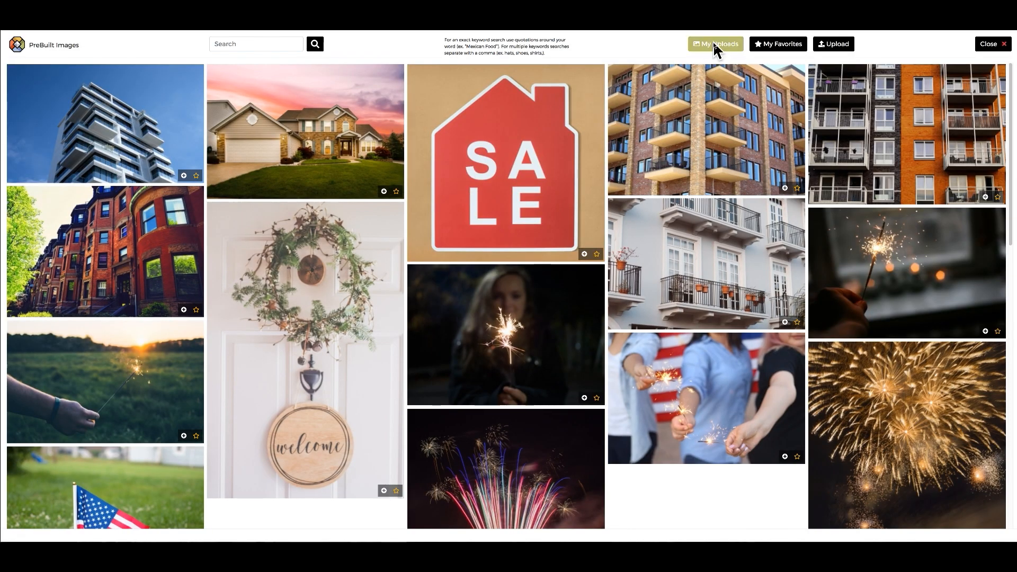
{"action": "left_click", "coordinate": [713, 44]}
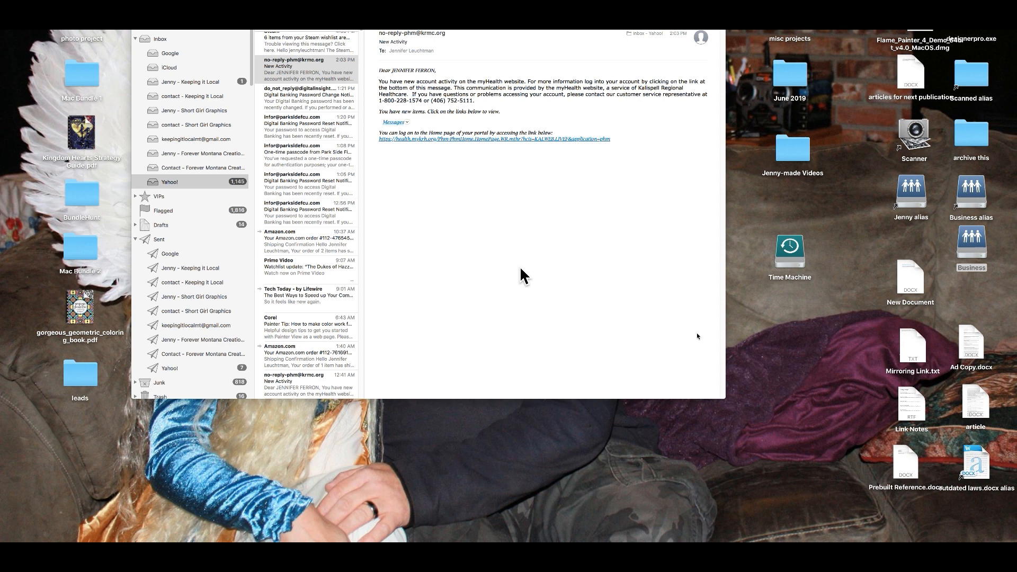
Open the Business alias on the desktop and go into its ads from prebuilt folder.
{"action": "left_click", "coordinate": [968, 197]}
{"action": "double_click", "coordinate": [969, 198]}
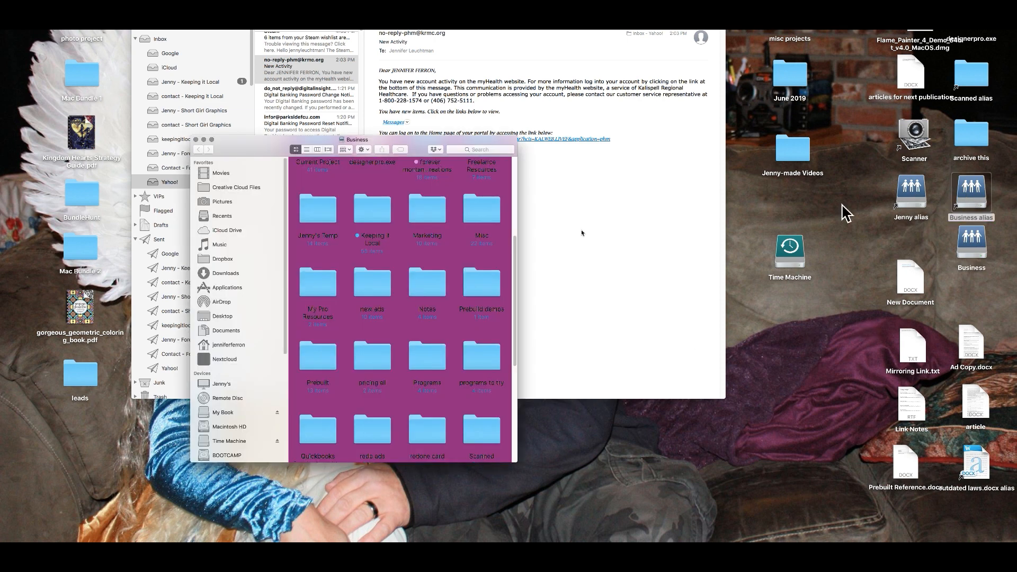
{"action": "left_click_drag", "start_coordinate": [515, 267], "coordinate": [509, 183]}
{"action": "double_click", "coordinate": [371, 197]}
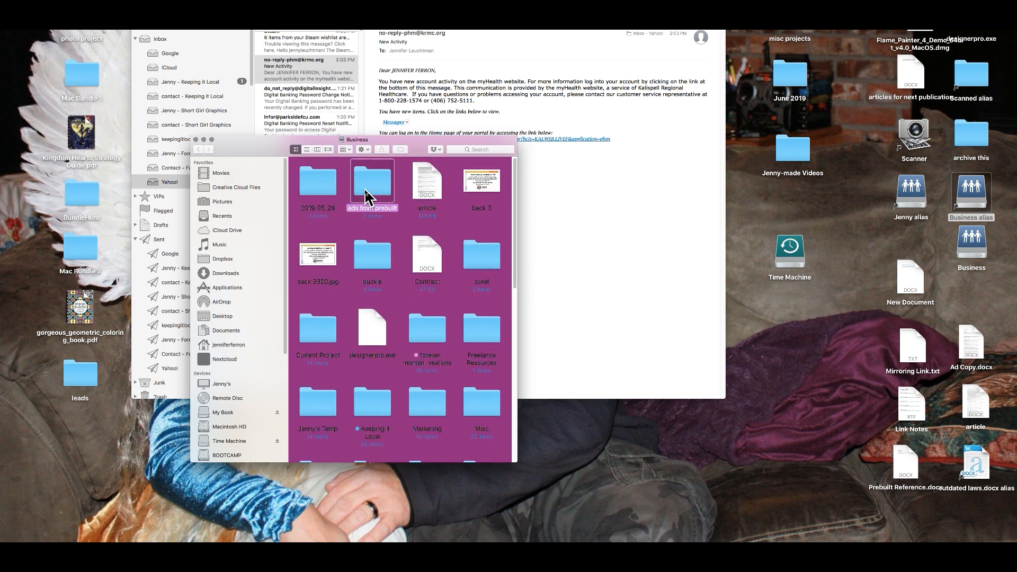
{"action": "left_click", "coordinate": [198, 151]}
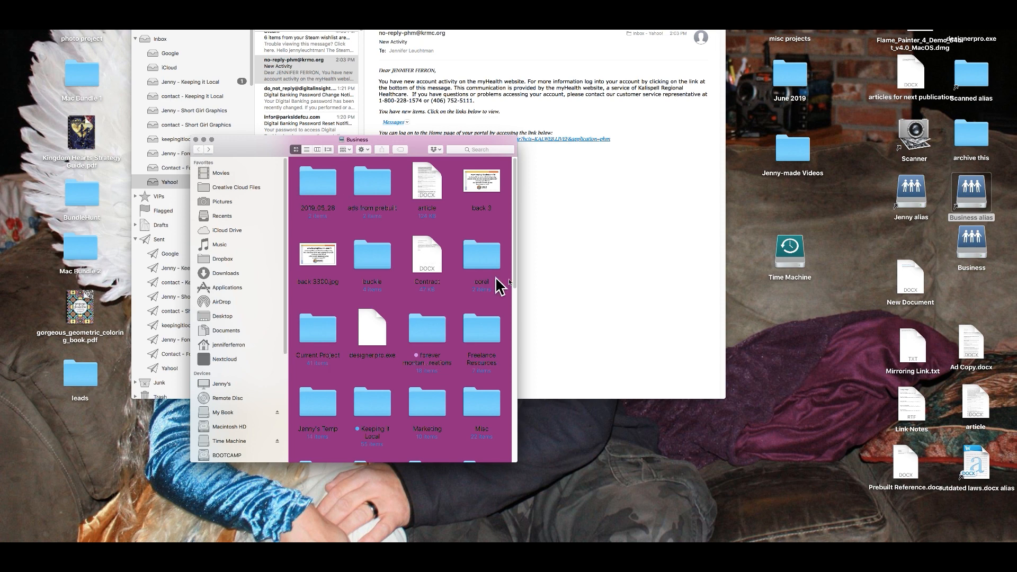
{"action": "mouse_move", "coordinate": [515, 283]}
{"action": "left_mouse_down"}
{"action": "mouse_move", "coordinate": [516, 427]}
{"action": "mouse_move", "coordinate": [514, 268]}
{"action": "left_mouse_up"}
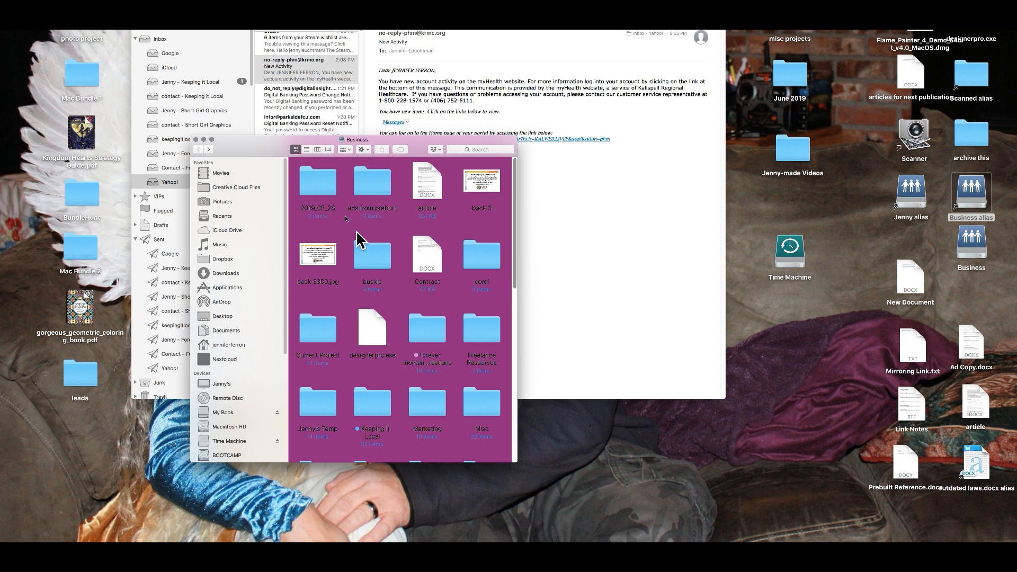
{"action": "double_click", "coordinate": [379, 187]}
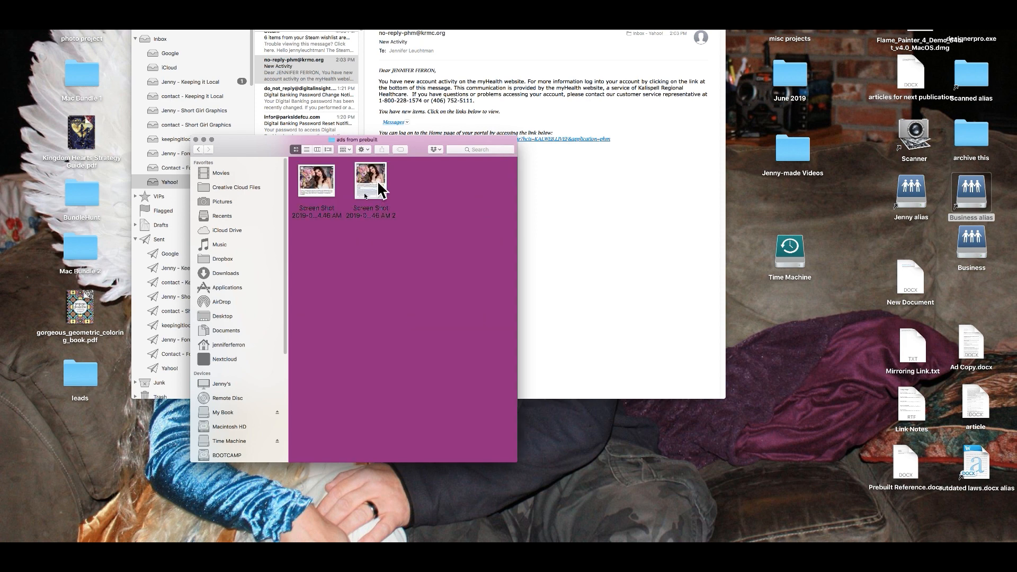
Copy Screen Shot 2019-06-06 at 10.34.46 AM onto the desktop and close the Finder window.
{"action": "left_click", "coordinate": [318, 186]}
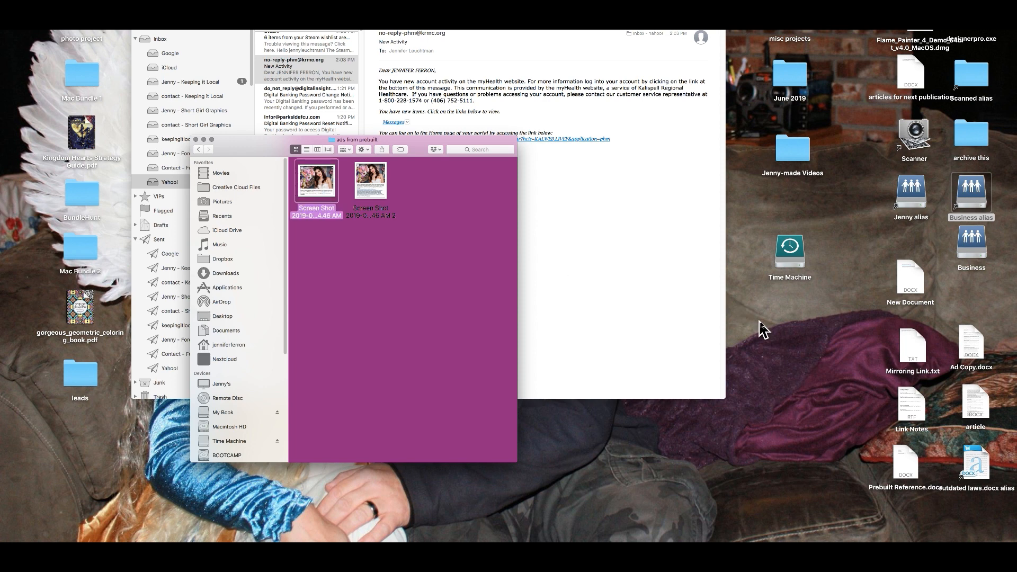
{"action": "left_click_drag", "start_coordinate": [320, 220], "coordinate": [782, 327]}
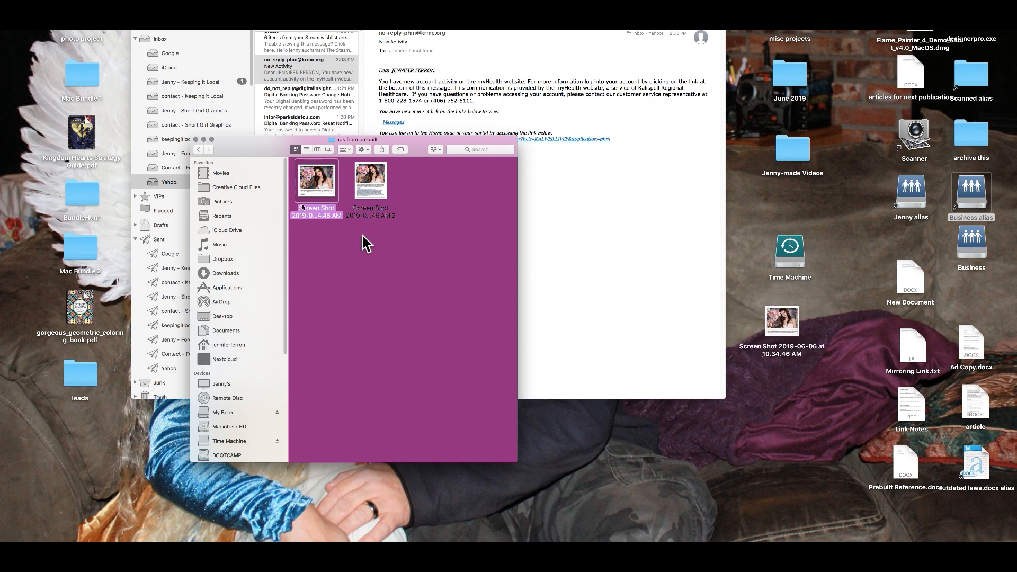
{"action": "left_click", "coordinate": [196, 139]}
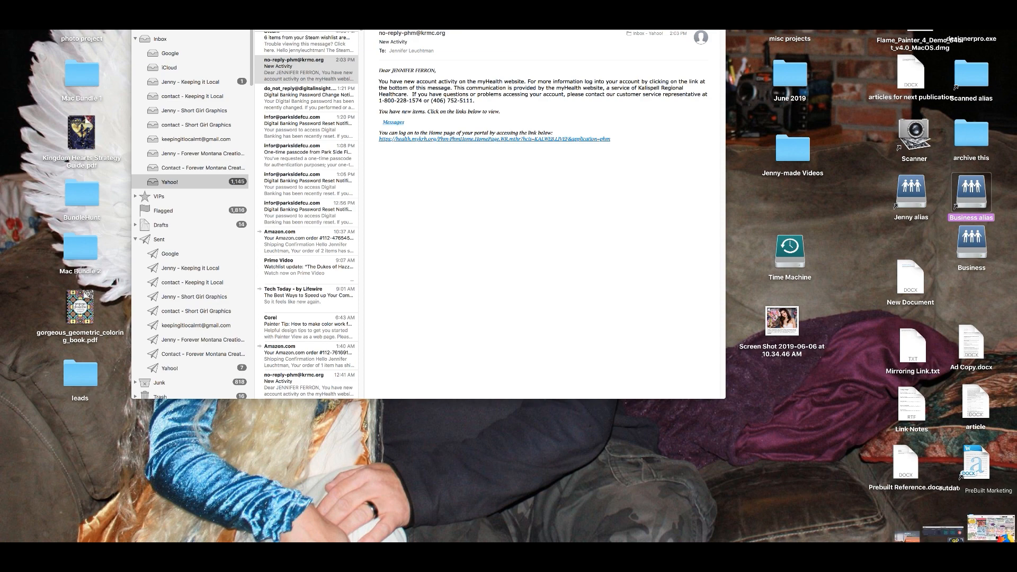
{"action": "left_click", "coordinate": [991, 527]}
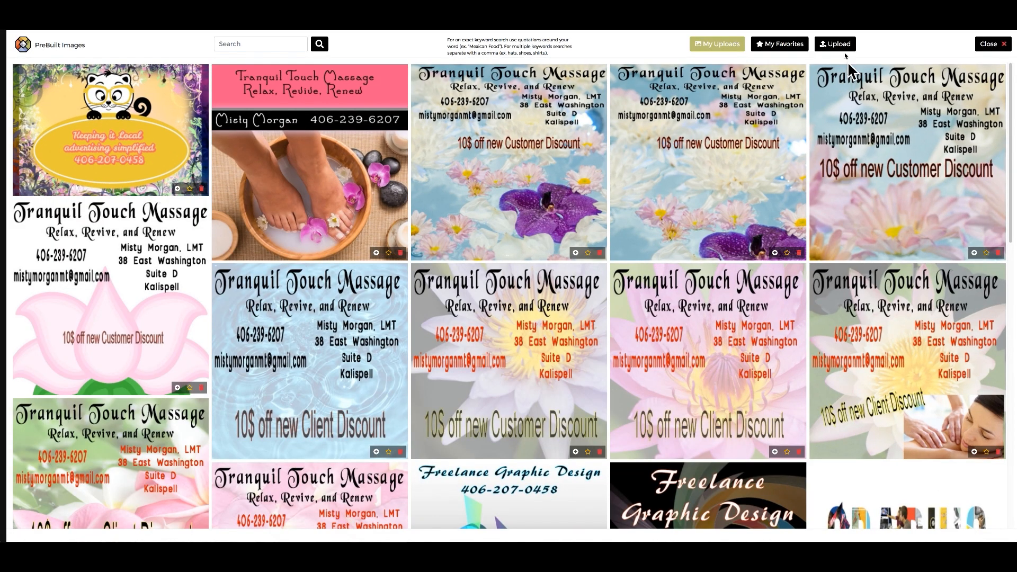
Upload the desktop screenshot into PreBuilt Images, then reload My Uploads.
{"action": "left_click", "coordinate": [842, 46]}
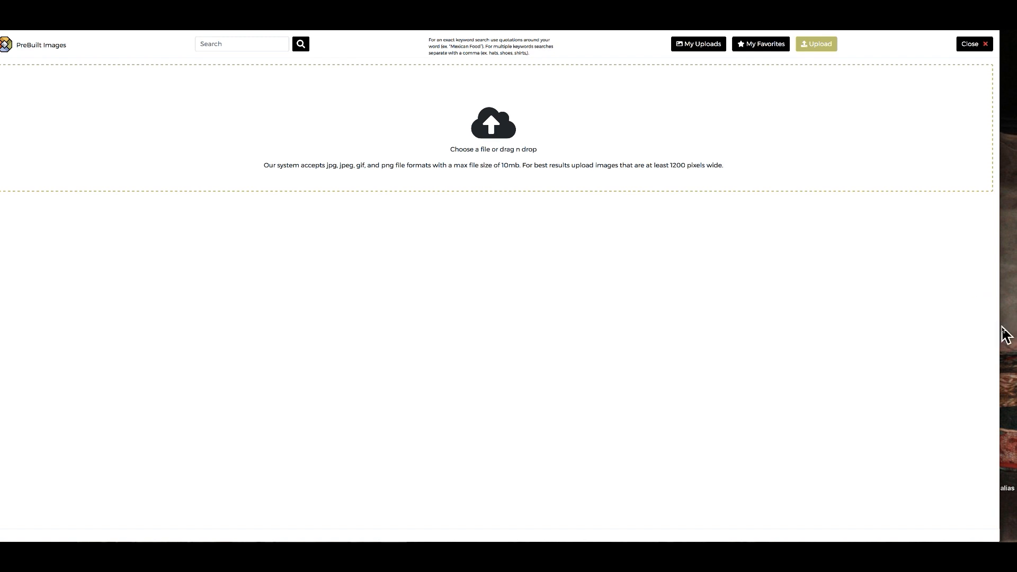
{"action": "left_click_drag", "start_coordinate": [1000, 327], "coordinate": [760, 322]}
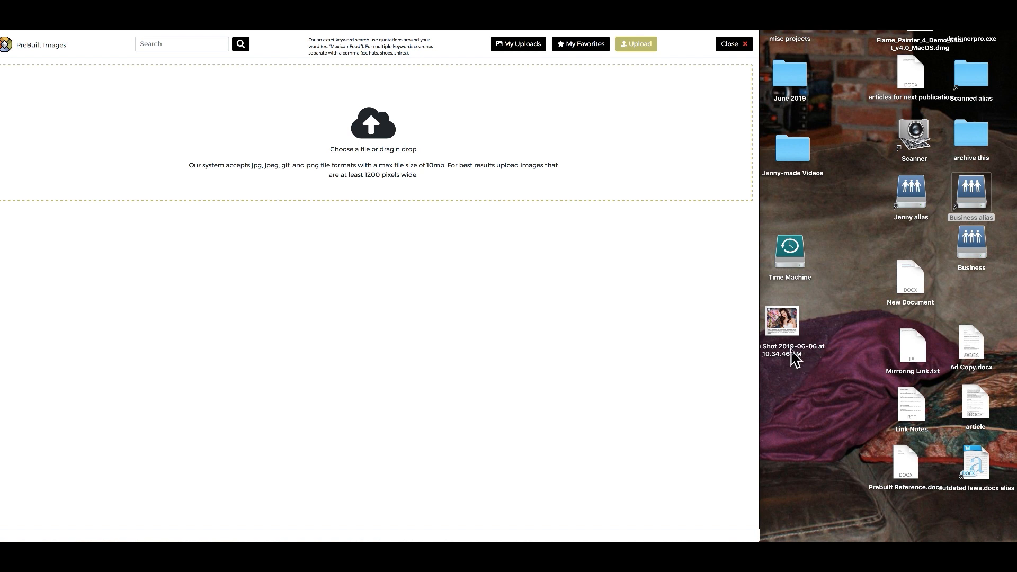
{"action": "left_click_drag", "start_coordinate": [786, 331], "coordinate": [407, 154]}
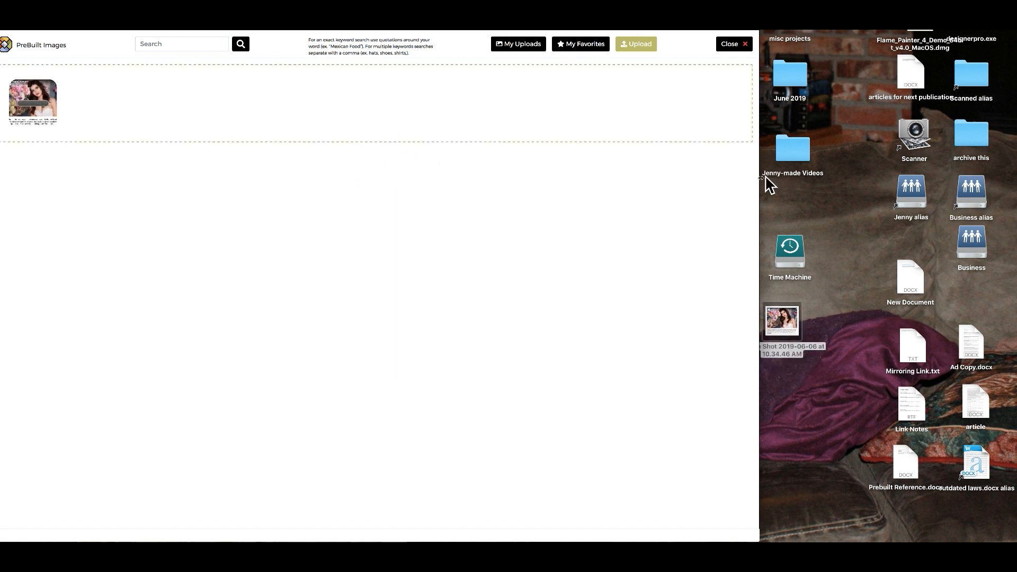
{"action": "left_click_drag", "start_coordinate": [761, 179], "coordinate": [887, 186]}
{"action": "left_click_drag", "start_coordinate": [951, 192], "coordinate": [1012, 204]}
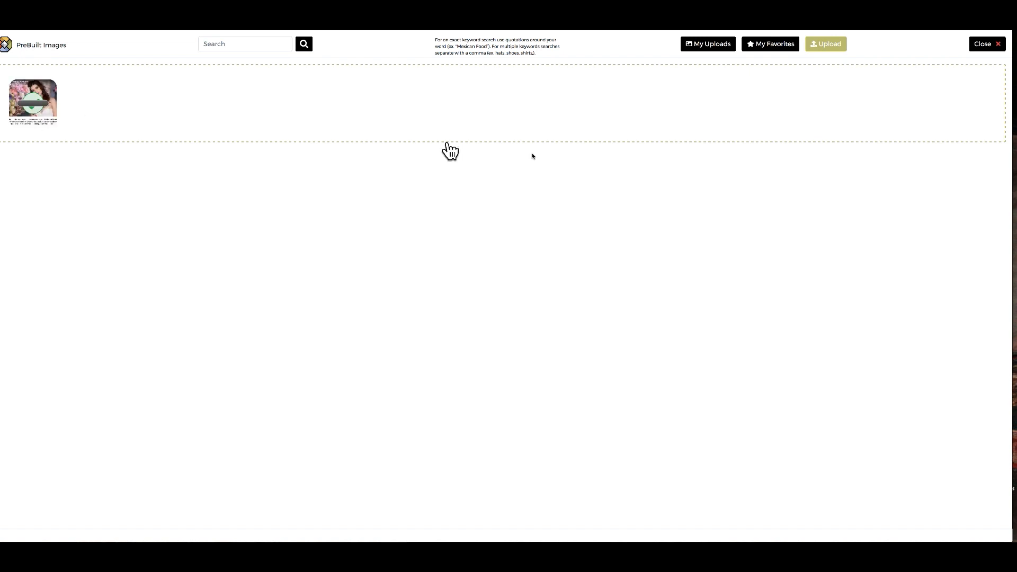
{"action": "left_click", "coordinate": [709, 45]}
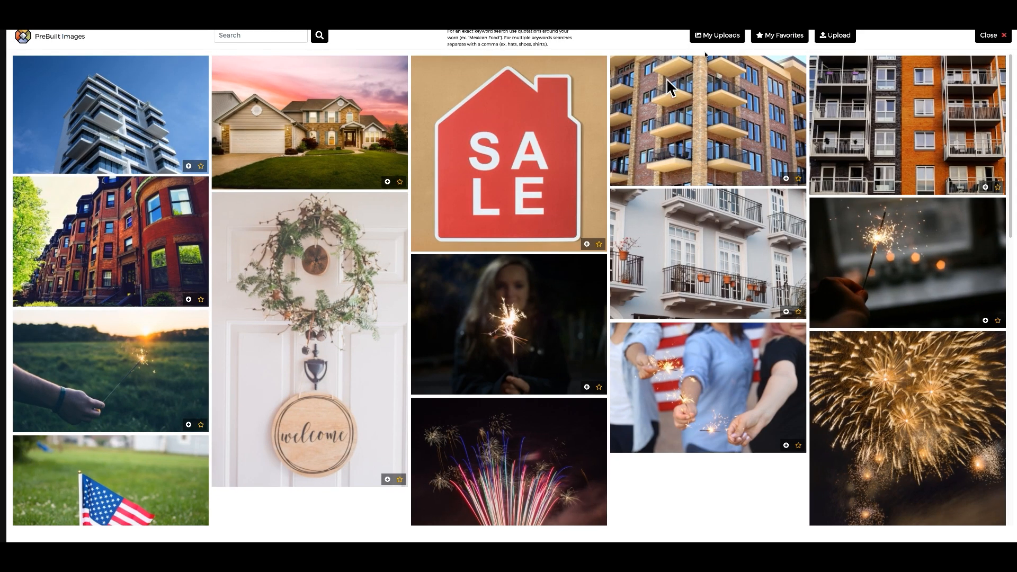
Review My Uploads and My Favorites, then close PreBuilt Images to return to the Builder.
{"action": "left_click", "coordinate": [722, 36]}
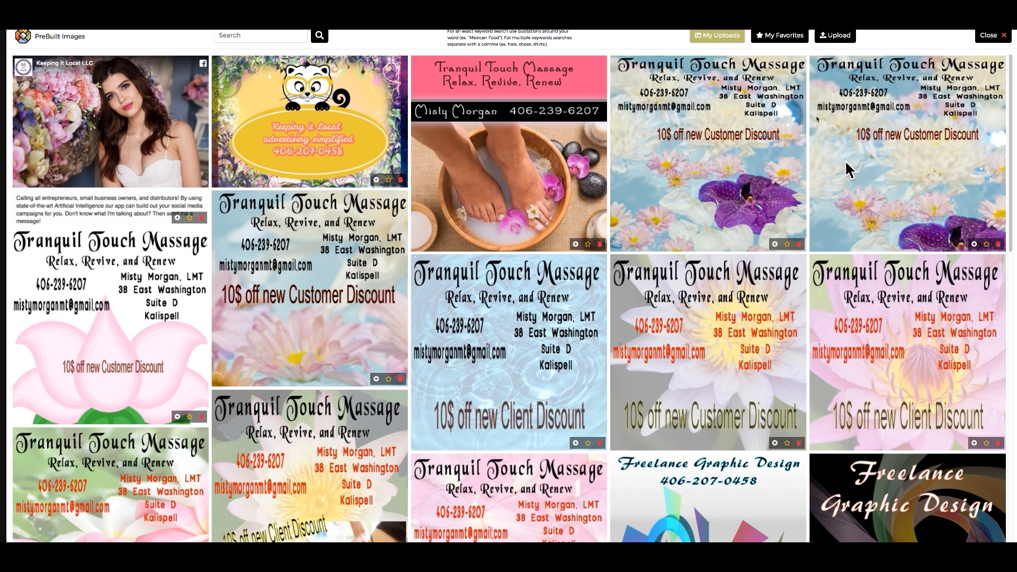
{"action": "left_click", "coordinate": [783, 38]}
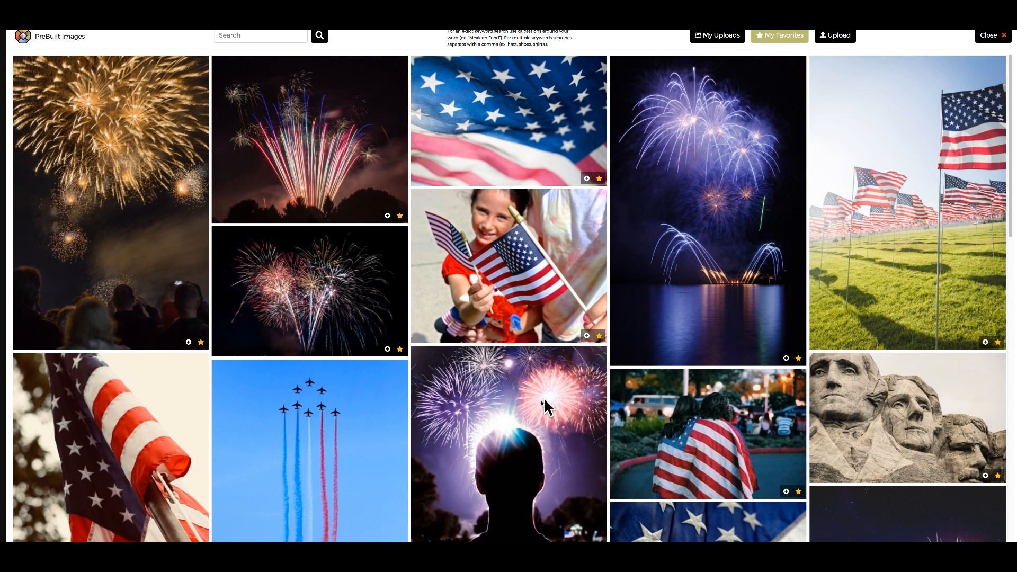
{"action": "scroll", "coordinate": [540, 409], "scroll_direction": "down", "scroll_amount": 5}
{"action": "scroll", "coordinate": [540, 409], "scroll_direction": "up", "scroll_amount": 5}
{"action": "left_click", "coordinate": [1004, 36]}
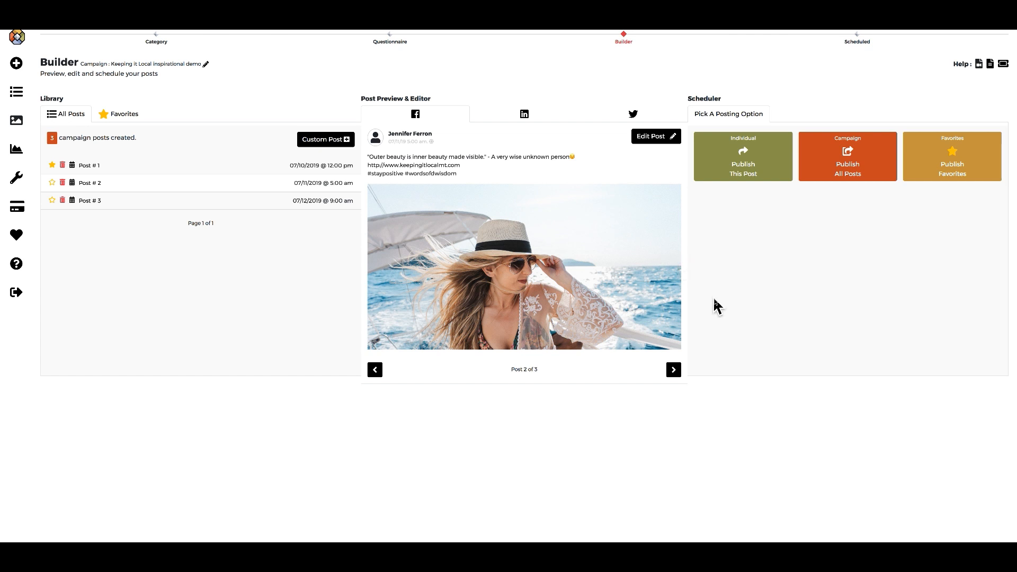
Star Post # 2 as a favorite and preview Post # 3 from the Library list.
{"action": "left_click", "coordinate": [53, 183]}
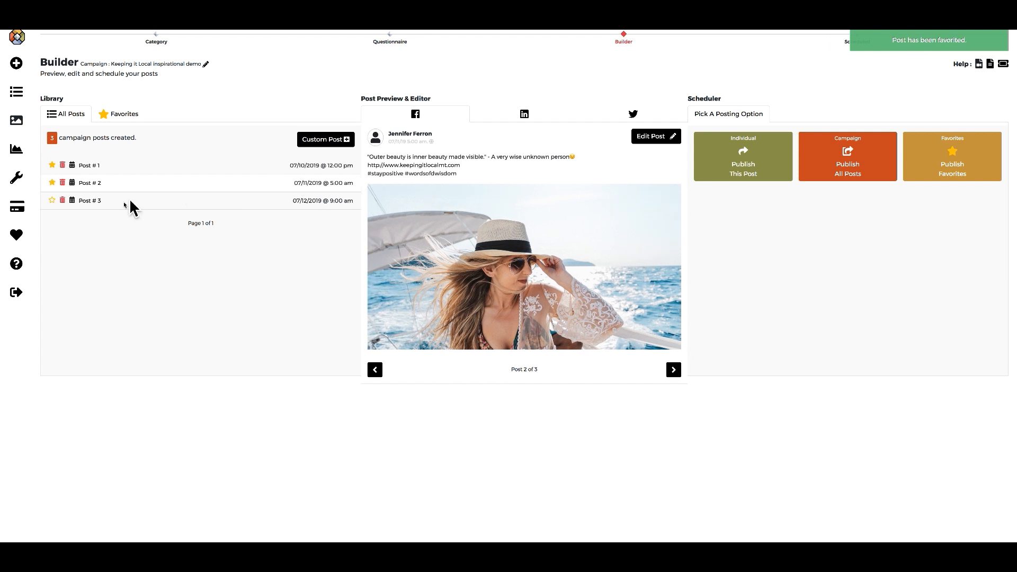
{"action": "left_click", "coordinate": [100, 202]}
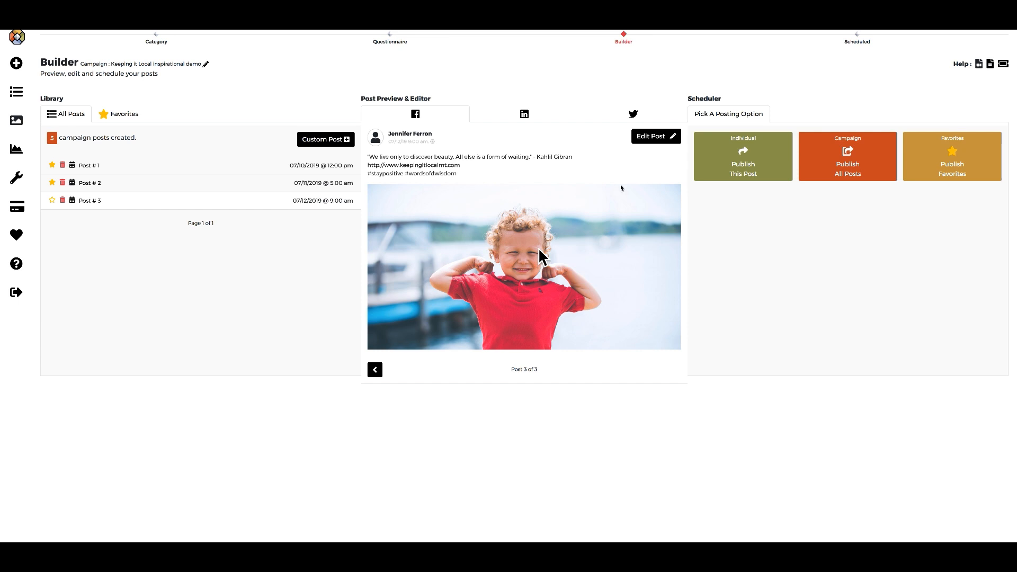
Open Add/Replace Image for Post #3 and search the images for 'insp' (inspiration).
{"action": "left_click", "coordinate": [660, 141]}
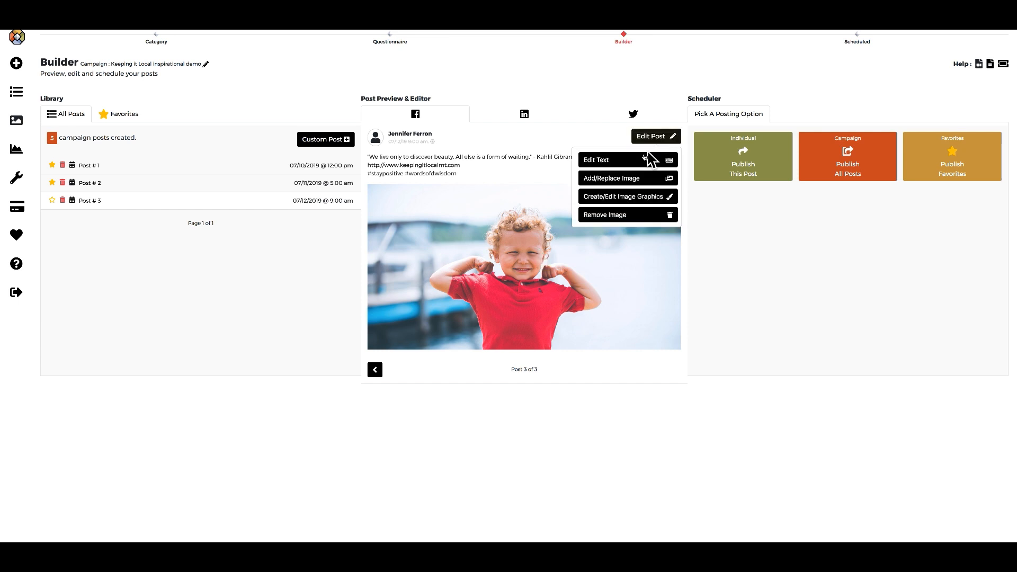
{"action": "left_click", "coordinate": [627, 180]}
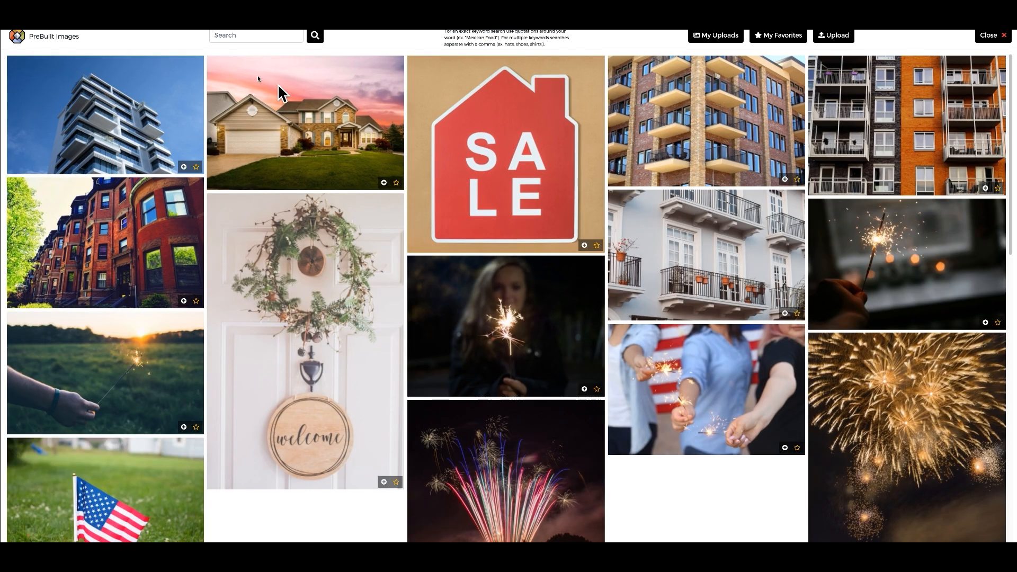
{"action": "left_click", "coordinate": [244, 36]}
{"action": "type", "text": "inspiration"}
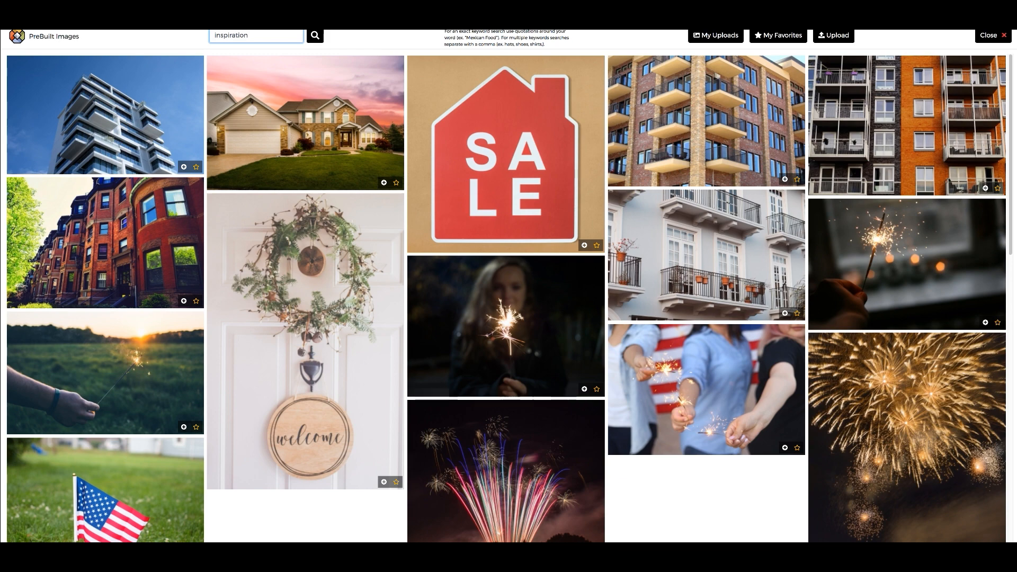
{"action": "key", "text": "Return"}
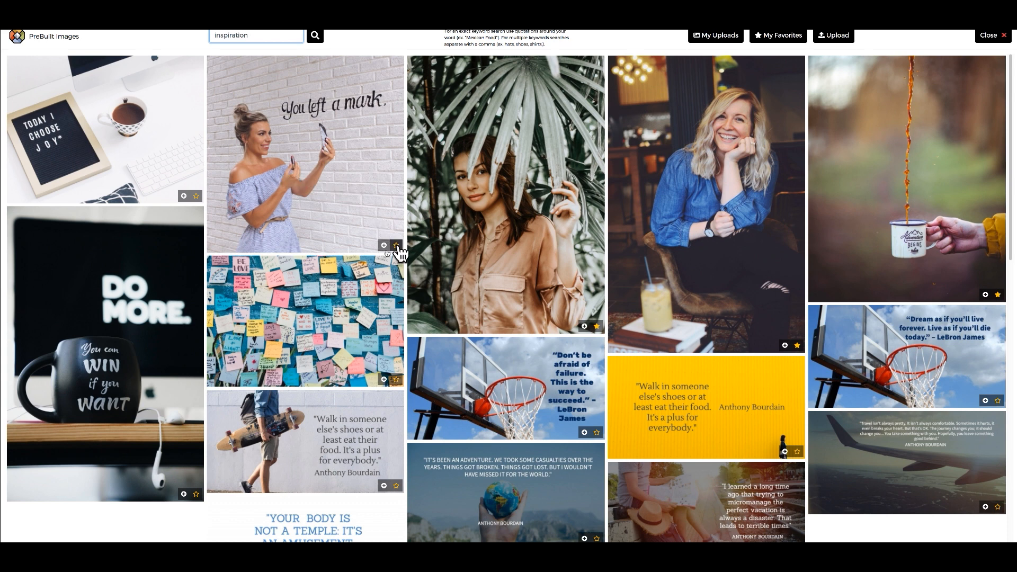
Favorite the You left a mark, DO MORE mug and TODAY I CHOOSE JOY photos; pick You left a mark.
{"action": "left_click", "coordinate": [396, 245]}
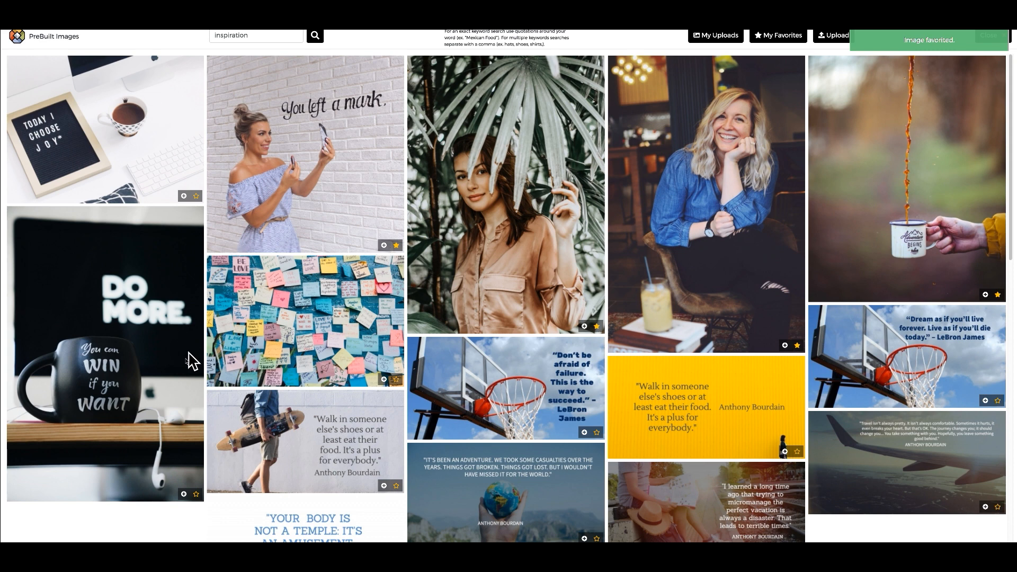
{"action": "left_click", "coordinate": [196, 494]}
{"action": "left_click", "coordinate": [196, 197]}
{"action": "left_click", "coordinate": [384, 246]}
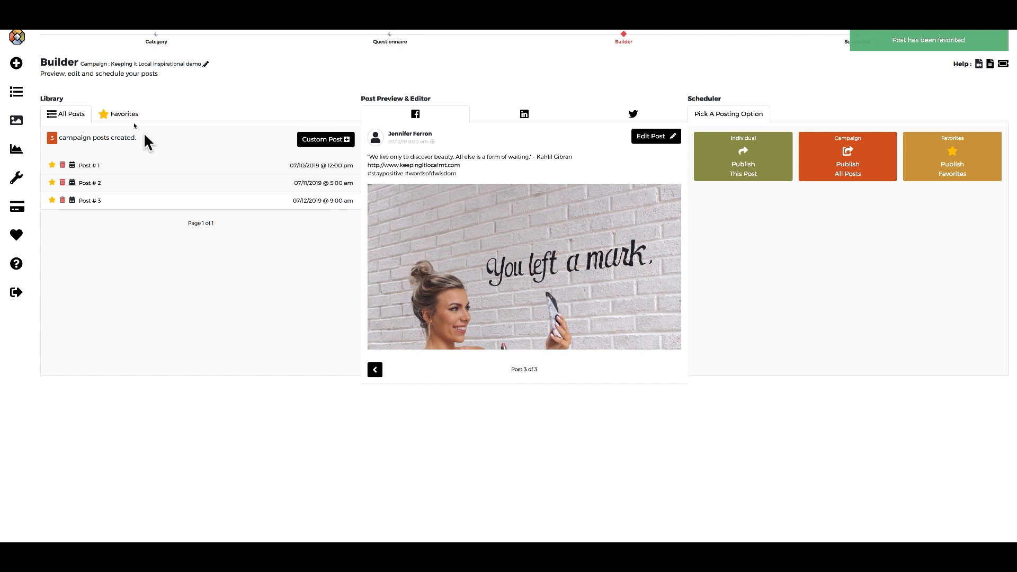
Check the Favorites list, return to all campaign posts, and start a new Custom Post.
{"action": "left_click", "coordinate": [127, 119]}
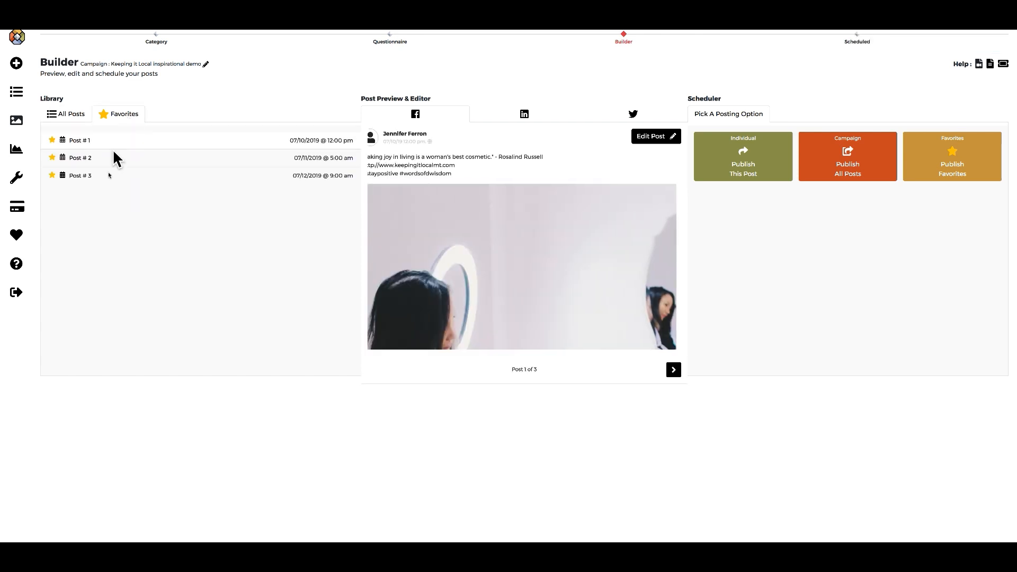
{"action": "left_click", "coordinate": [73, 115]}
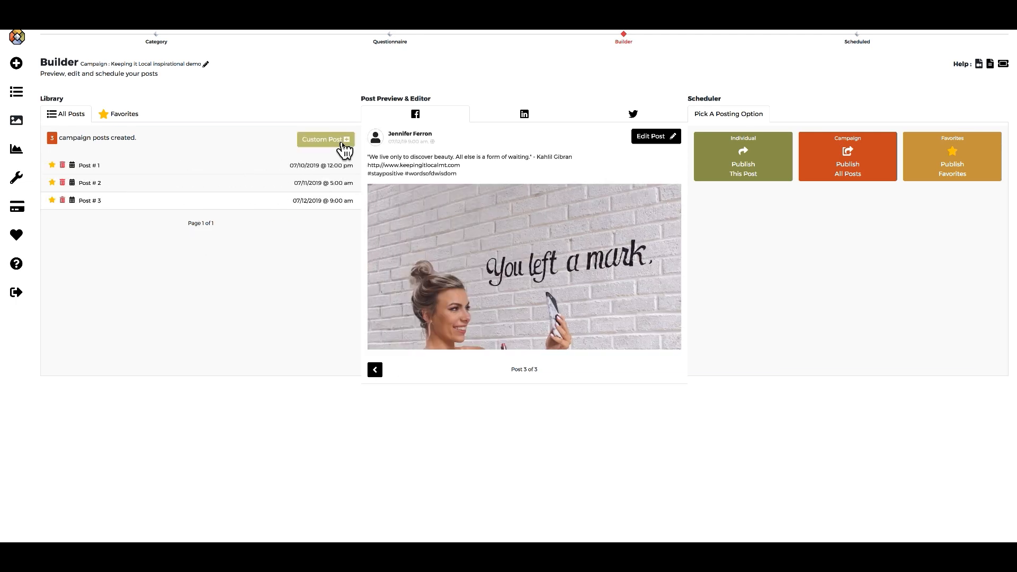
{"action": "left_click", "coordinate": [343, 143]}
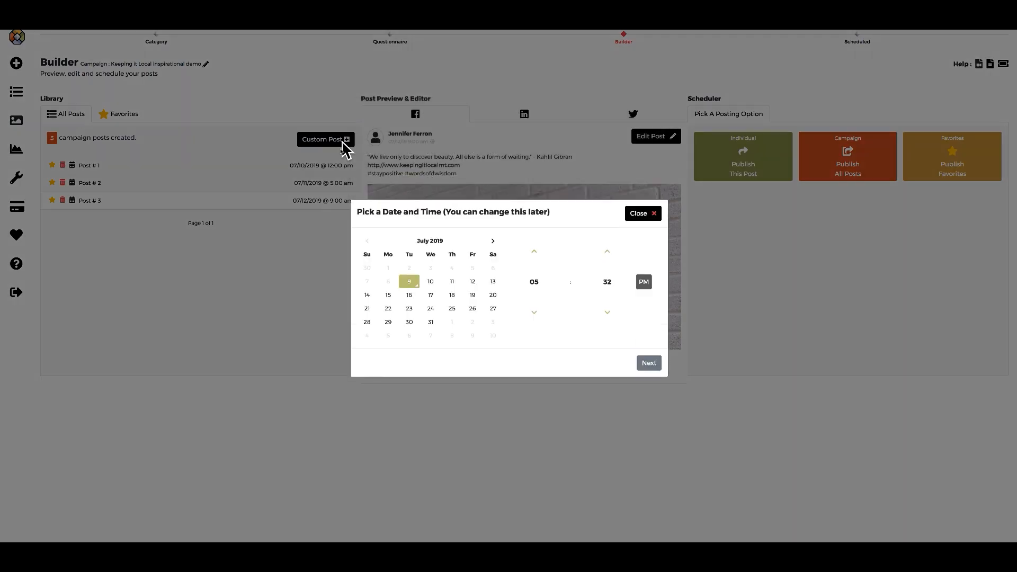
Schedule the custom post for July 10 and write its thank-you to loyal customers and readers.
{"action": "left_click", "coordinate": [432, 287]}
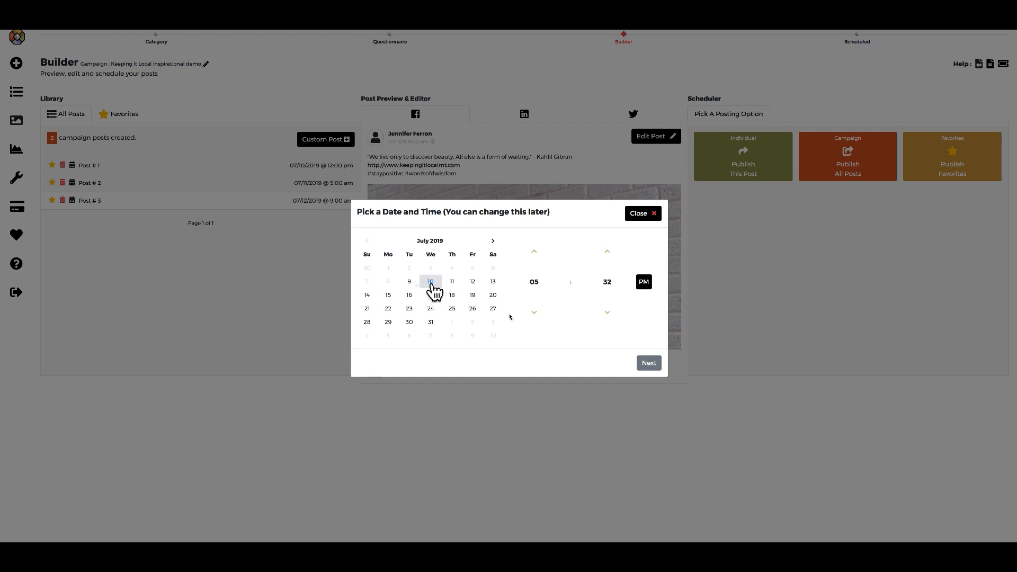
{"action": "left_click", "coordinate": [652, 369]}
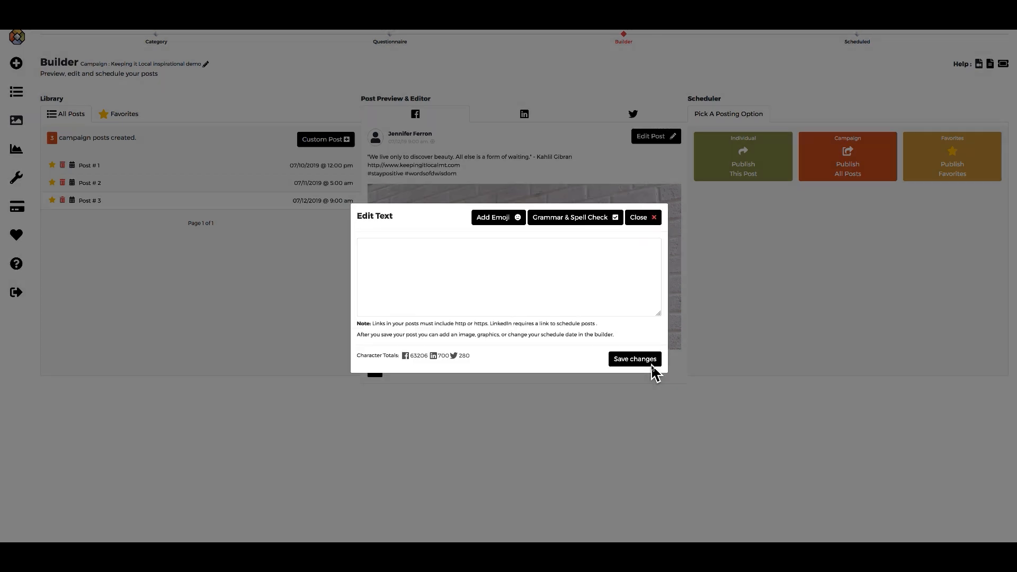
{"action": "left_click", "coordinate": [440, 257]}
{"action": "type", "text": "K"}
{"action": "key", "text": "BackSpace"}
{"action": "type", "text": "Here at Keeping it Local we"}
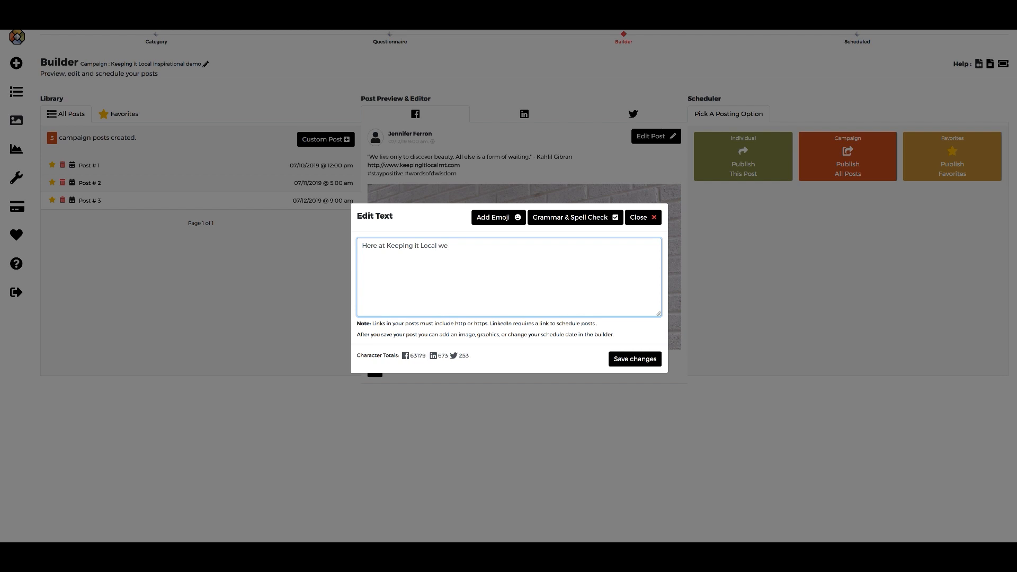
{"action": "type", "text": "ant to thank all of our loyal customers and readers for"}
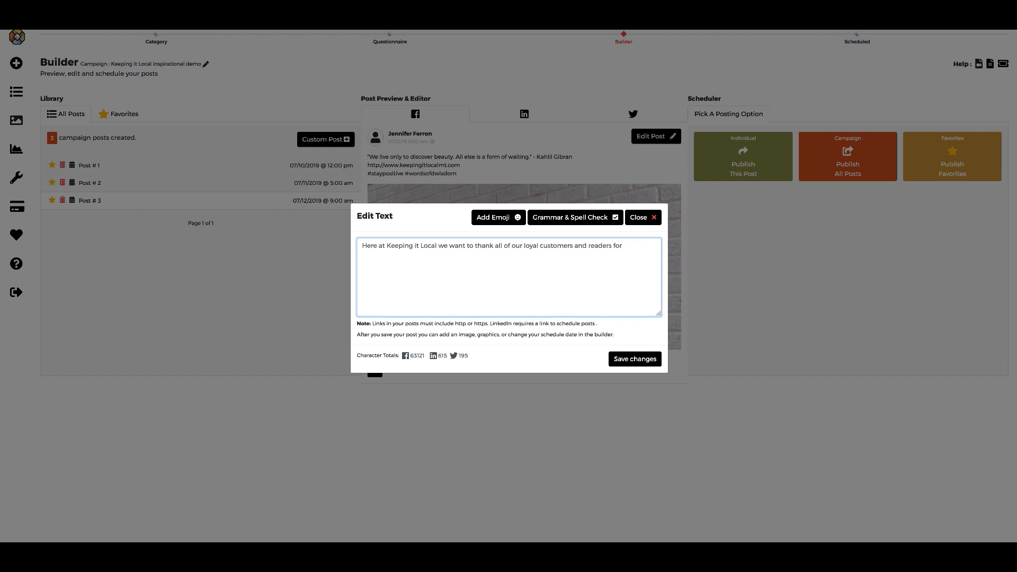
{"action": "type", "text": " making our"}
{"action": "type", "text": " busines"}
{"action": "type", "text": "s very su"}
{"action": "key", "text": "BackSpace"}
{"action": "key", "text": "BackSpace"}
{"action": "key", "text": "BackSpace"}
{"action": "key", "text": "BackSpace"}
{"action": "type", "text": "as great as it is.  We are nothing with"}
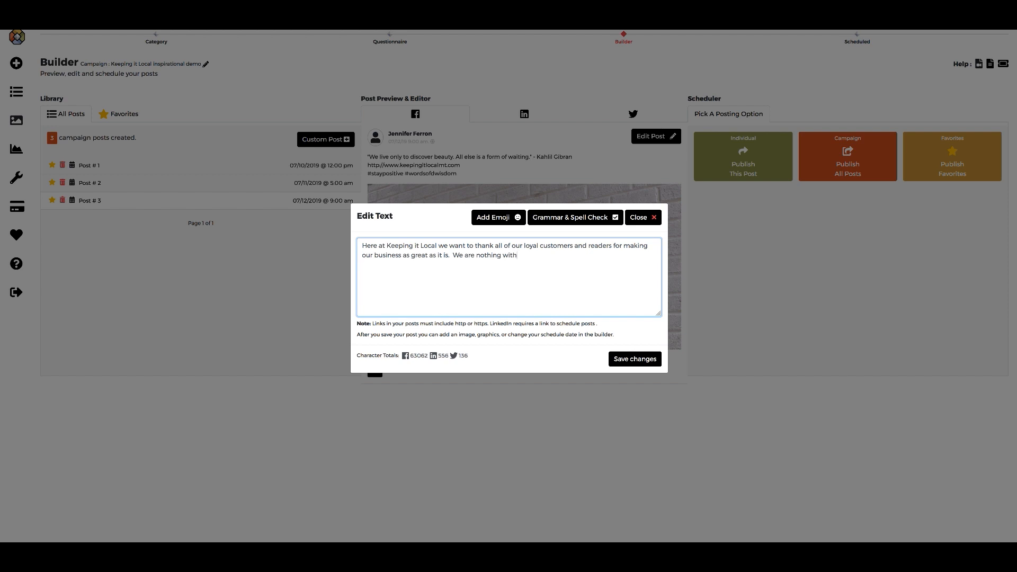
{"action": "type", "text": "out you"}
{"action": "type", "text": "w"}
{"action": "type", "text": "ww.kee"}
{"action": "type", "text": "pingitl"}
{"action": "type", "text": "ocalmt.co"}
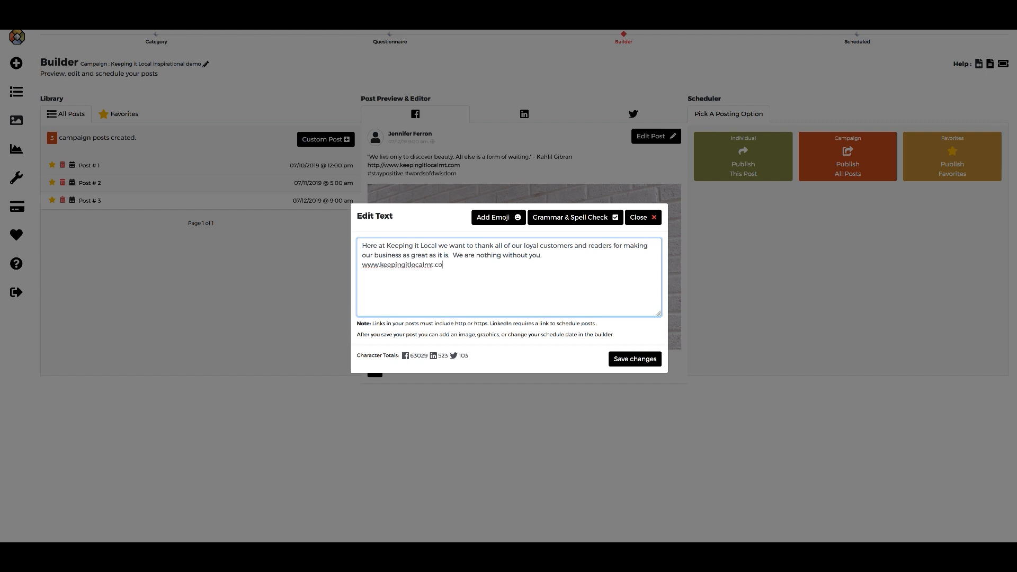
{"action": "type", "text": "than"}
{"action": "type", "text": "kyou"}
{"action": "type", "text": " #i"}
{"action": "type", "text": "nspiration"}
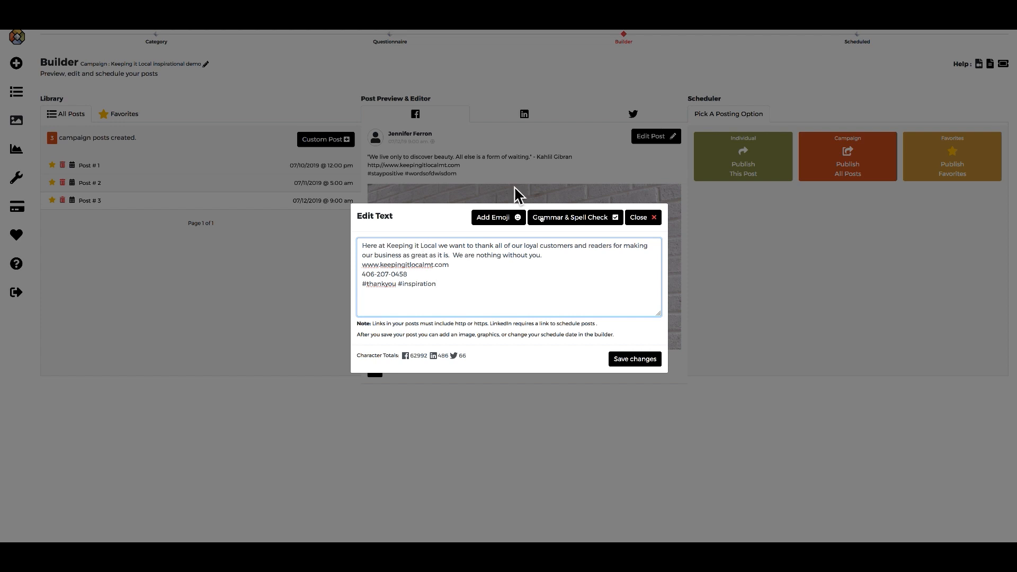
Save the thank-you post and search the image library for 'thank you'.
{"action": "left_click", "coordinate": [631, 361]}
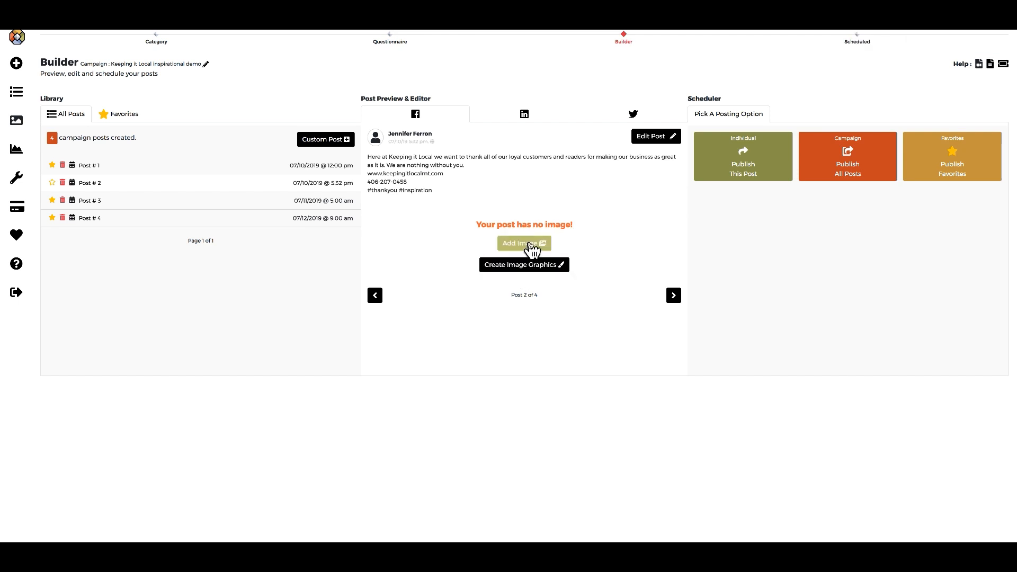
{"action": "left_click", "coordinate": [530, 244]}
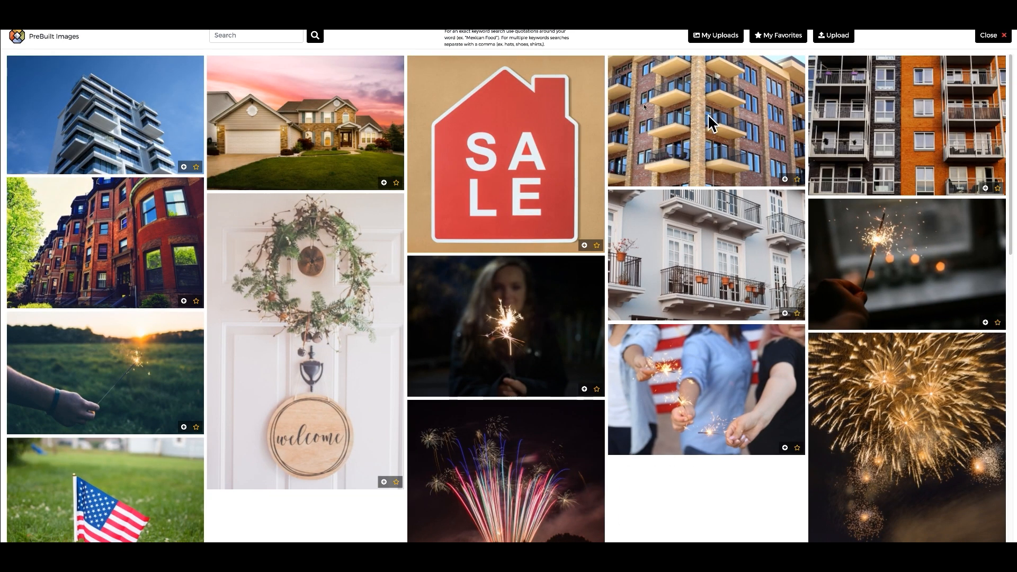
{"action": "left_click", "coordinate": [225, 36]}
{"action": "type", "text": "thank you"}
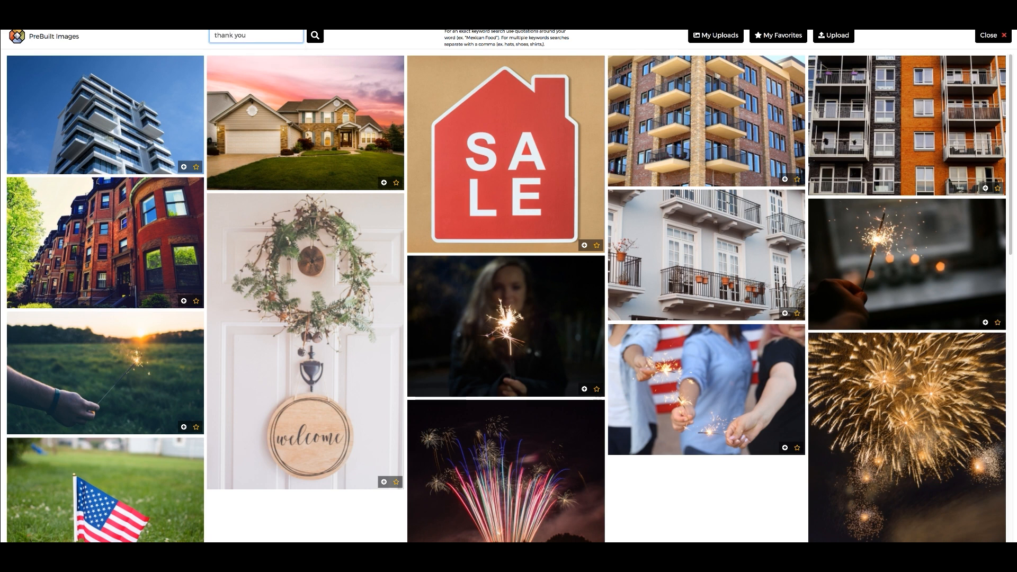
{"action": "key", "text": "Return"}
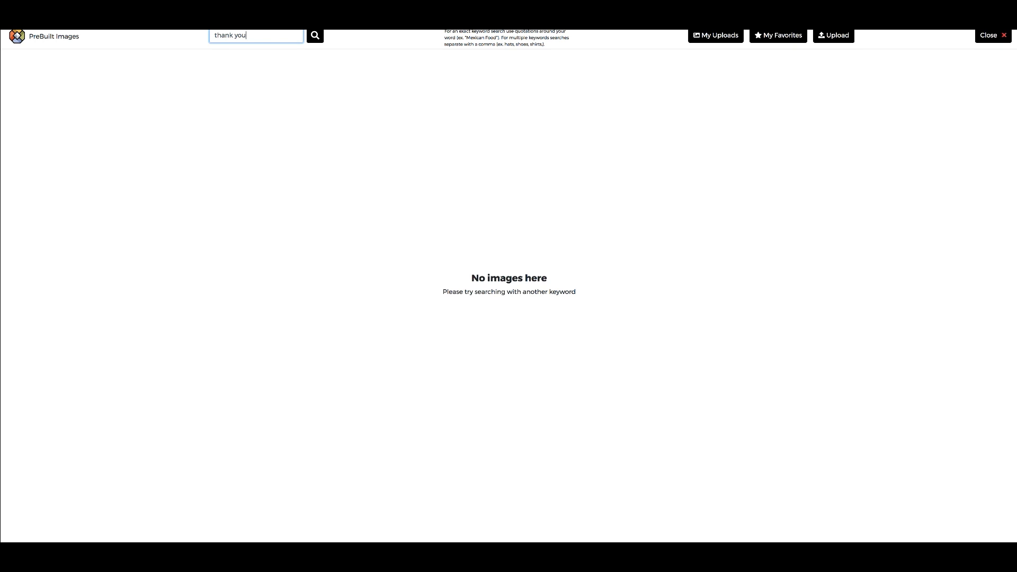
Retry image searches with 'thank' and 'loyal', then 'purple' to list purple photos.
{"action": "key", "text": "BackSpace"}
{"action": "key", "text": "BackSpace"}
{"action": "key", "text": "BackSpace"}
{"action": "key", "text": "BackSpace"}
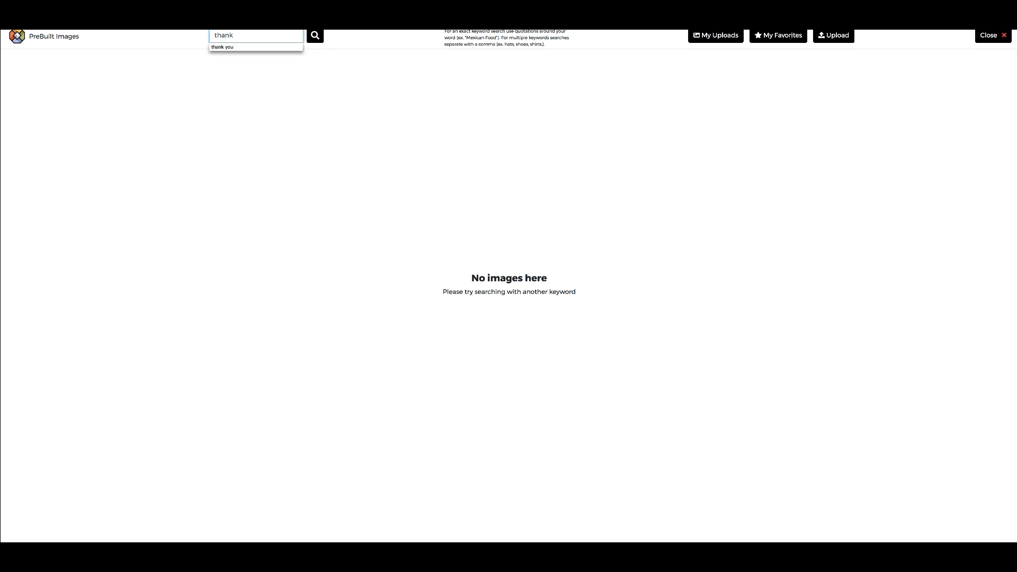
{"action": "key", "text": "Return"}
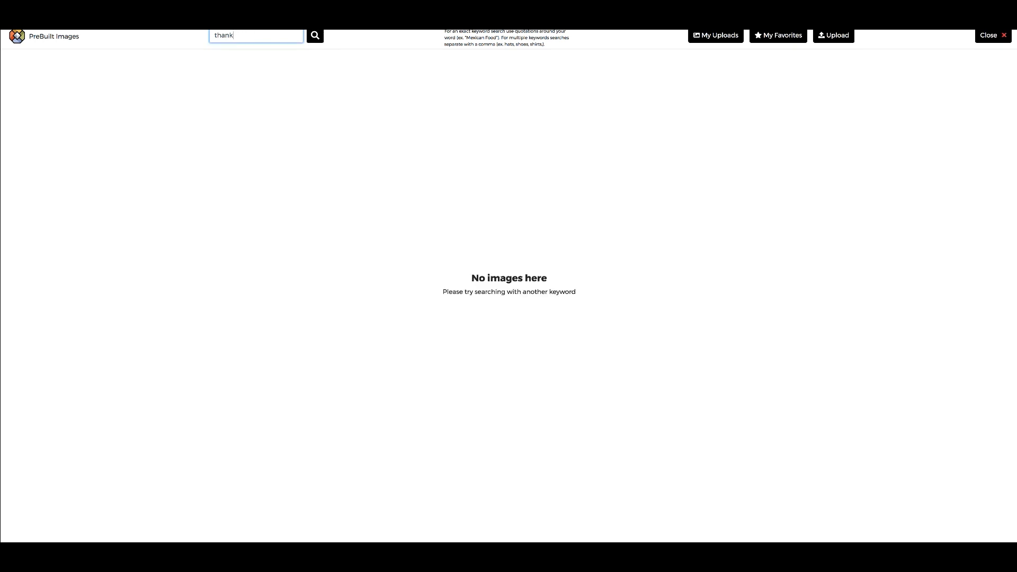
{"action": "key", "text": "BackSpace"}
{"action": "key", "text": "BackSpace"}
{"action": "key", "text": "BackSpace"}
{"action": "key", "text": "BackSpace"}
{"action": "key", "text": "BackSpace"}
{"action": "type", "text": "loya"}
{"action": "key", "text": "Return"}
{"action": "key", "text": "BackSpace"}
{"action": "key", "text": "BackSpace"}
{"action": "key", "text": "BackSpace"}
{"action": "key", "text": "BackSpace"}
{"action": "key", "text": "BackSpace"}
{"action": "type", "text": "purp"}
{"action": "key", "text": "Return"}
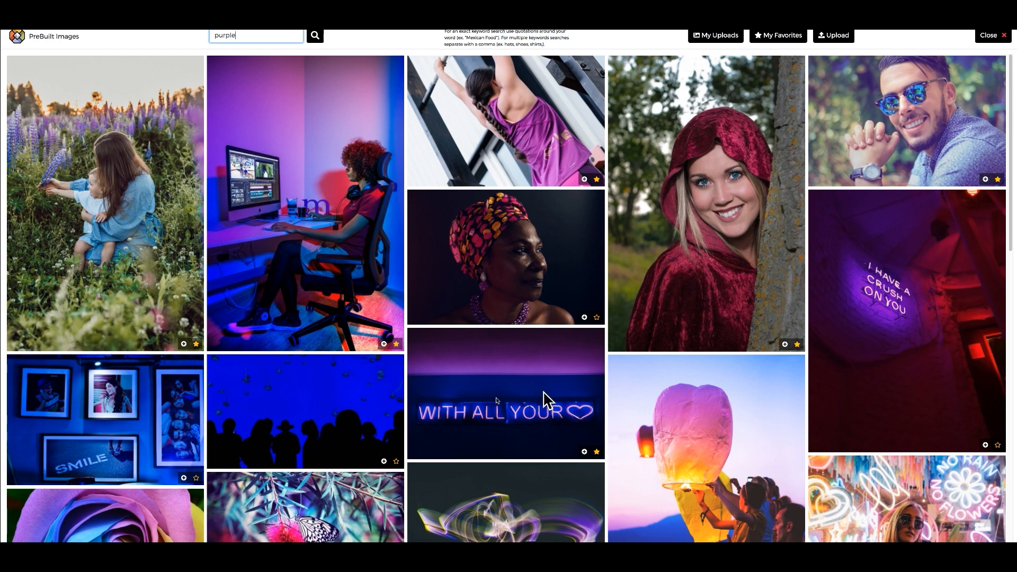
Replace the 'purple' image search with 'joy' and scroll through the joyful photo results.
{"action": "scroll", "coordinate": [498, 403], "scroll_direction": "down", "scroll_amount": 2}
{"action": "scroll", "coordinate": [498, 405], "scroll_direction": "down", "scroll_amount": 4}
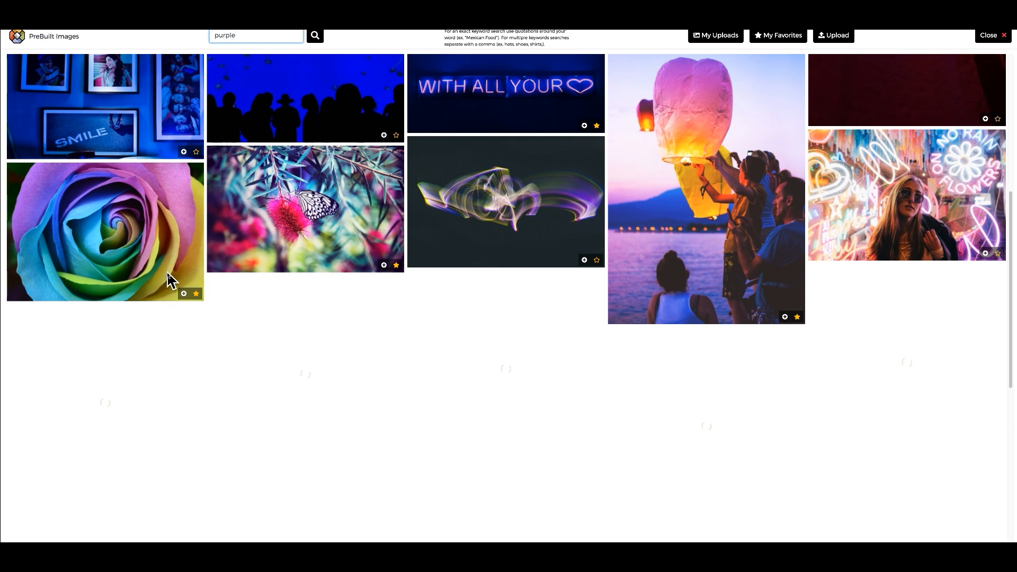
{"action": "scroll", "coordinate": [170, 281], "scroll_direction": "up", "scroll_amount": 6}
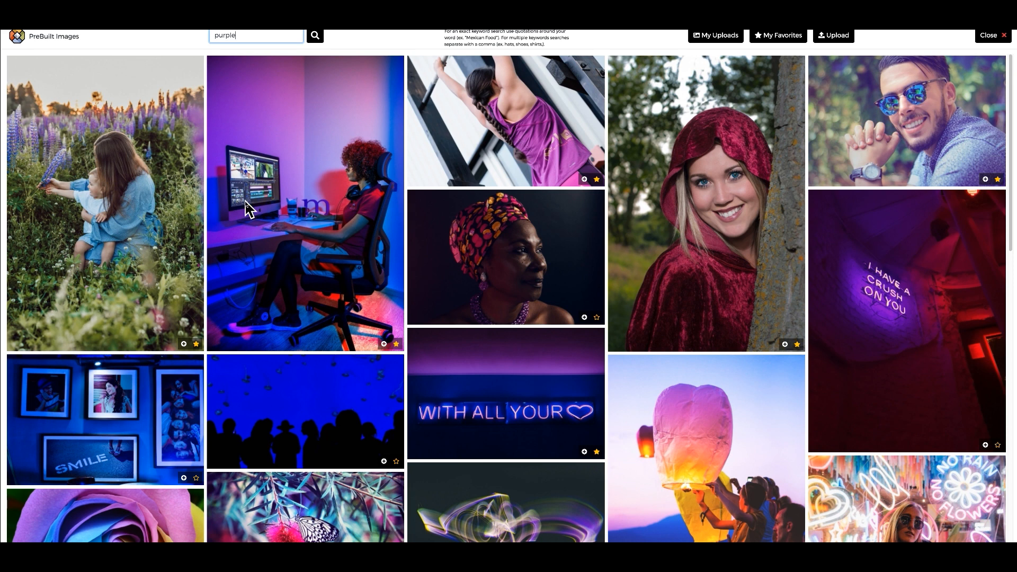
{"action": "left_click_drag", "start_coordinate": [237, 35], "coordinate": [200, 43]}
{"action": "key", "text": "BackSpace"}
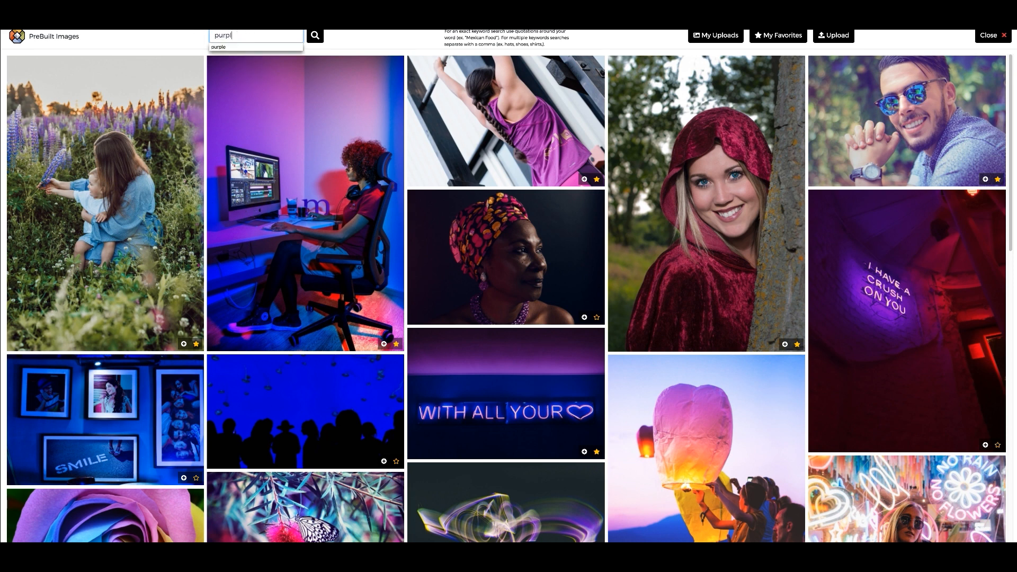
{"action": "type", "text": "happ"}
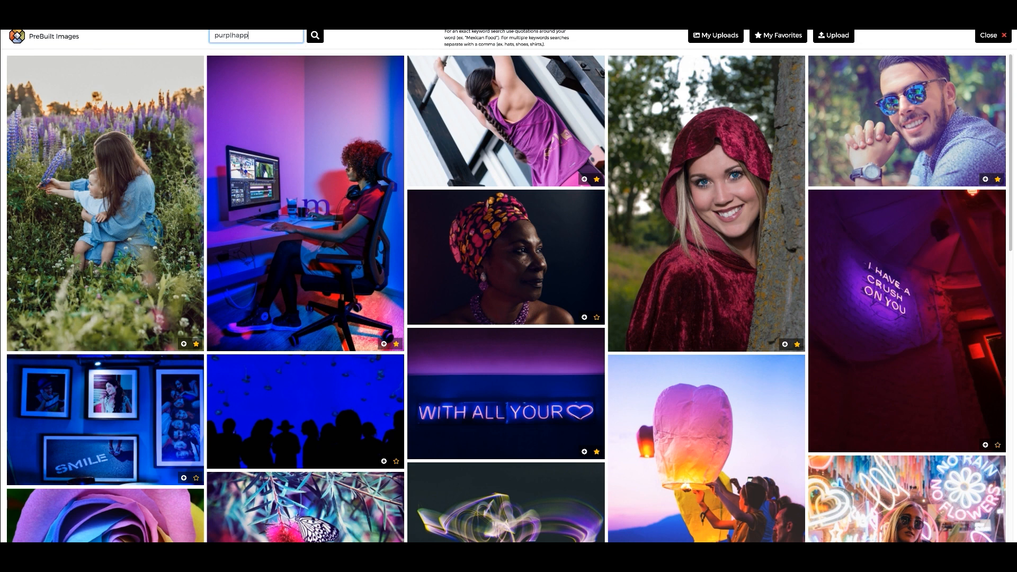
{"action": "key", "text": "BackSpace"}
{"action": "key", "text": "BackSpace"}
{"action": "key", "text": "BackSpace"}
{"action": "key", "text": "BackSpace"}
{"action": "key", "text": "BackSpace"}
{"action": "key", "text": "BackSpace"}
{"action": "key", "text": "BackSpace"}
{"action": "key", "text": "BackSpace"}
{"action": "type", "text": "joy"}
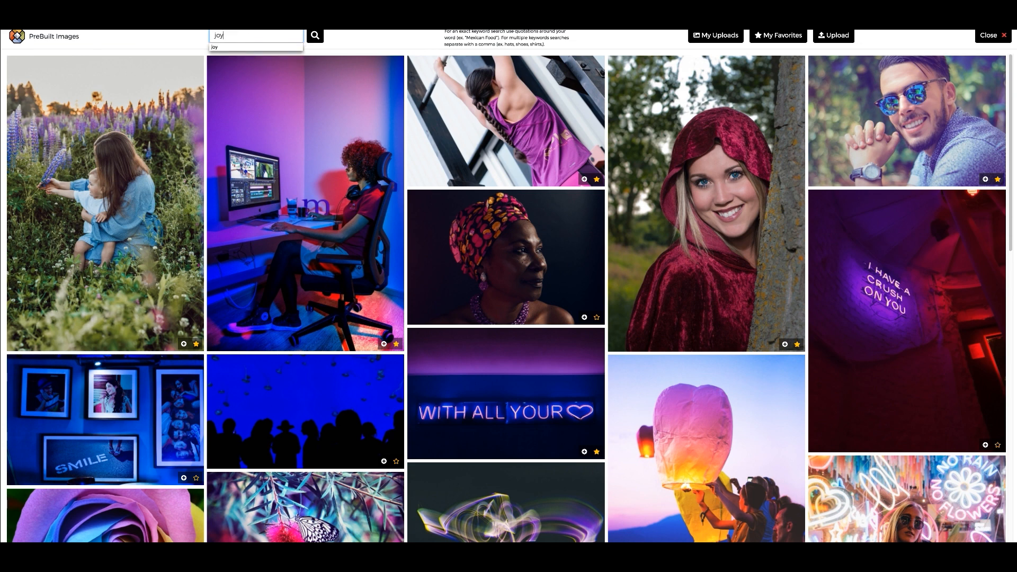
{"action": "key", "text": "Return"}
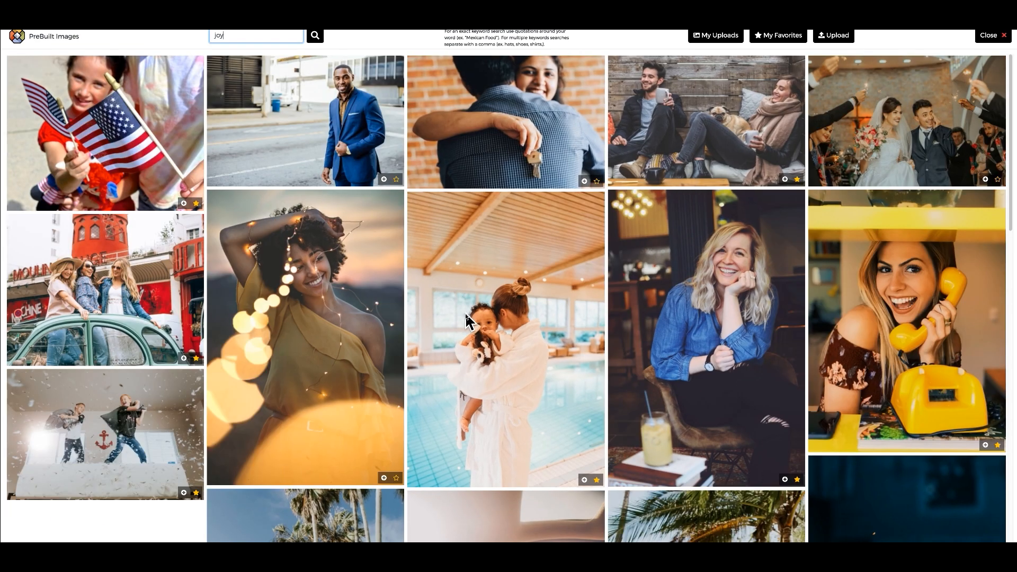
{"action": "scroll", "coordinate": [468, 320], "scroll_direction": "down", "scroll_amount": 7}
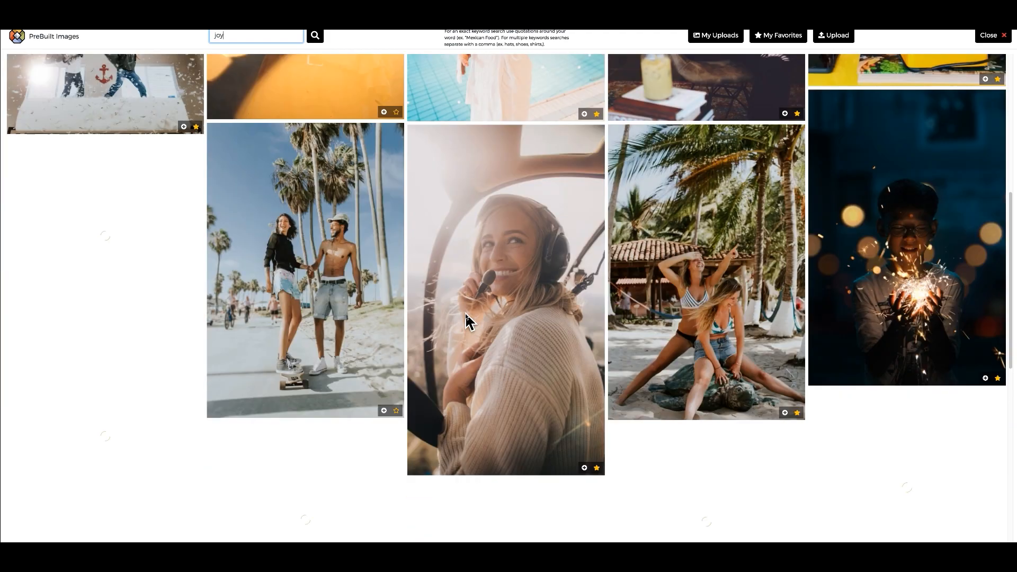
{"action": "scroll", "coordinate": [469, 320], "scroll_direction": "down", "scroll_amount": 1}
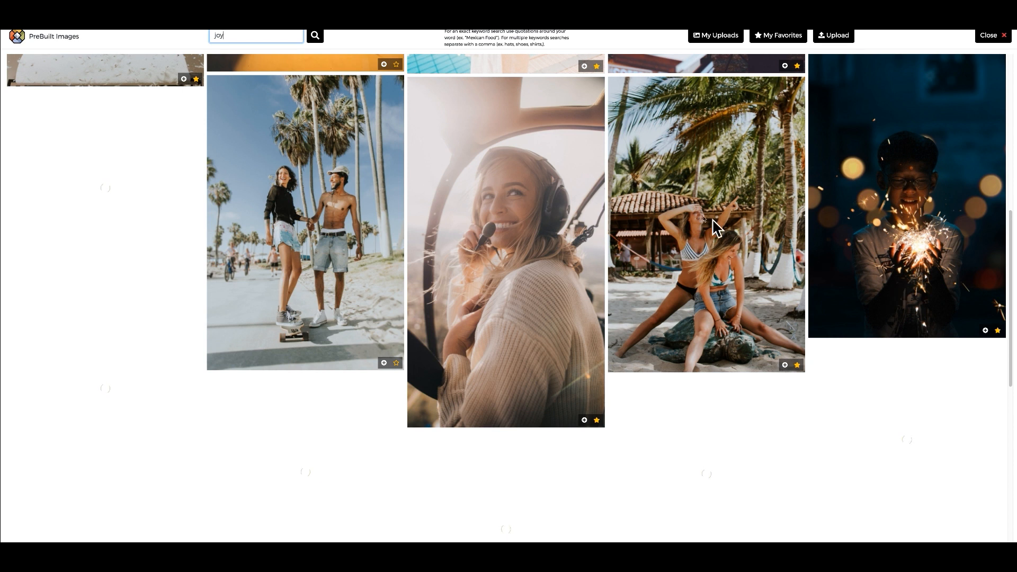
Add the beach palm-tree photo to thank-you Post #2, keeping its favorite star on.
{"action": "left_click", "coordinate": [786, 366]}
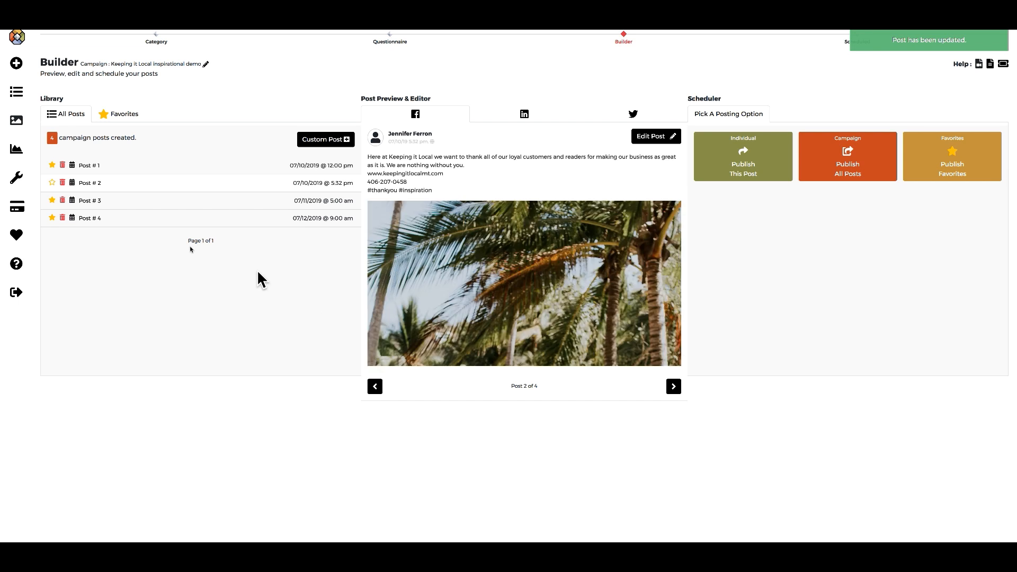
{"action": "left_click", "coordinate": [52, 184]}
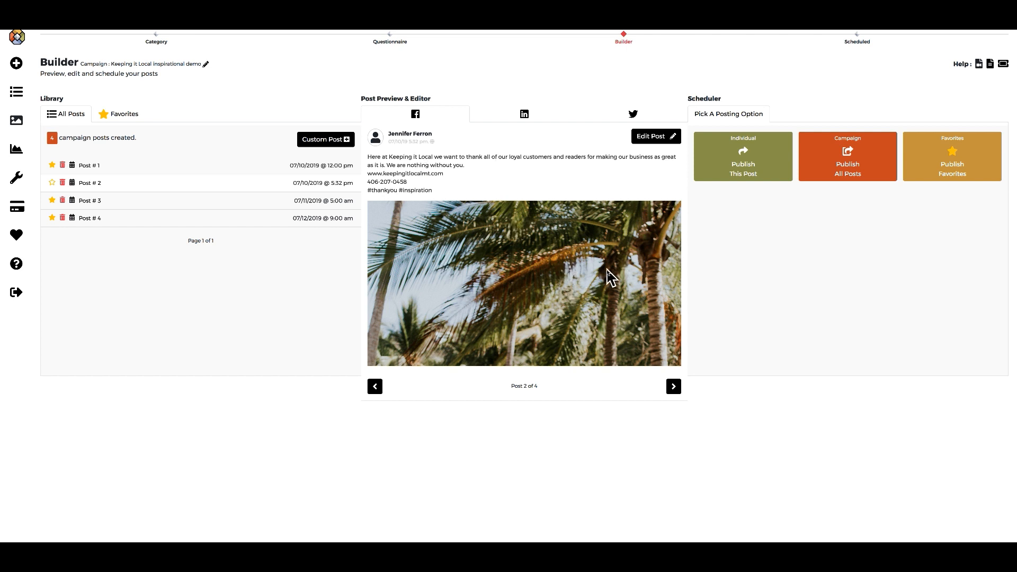
{"action": "left_click", "coordinate": [668, 138]}
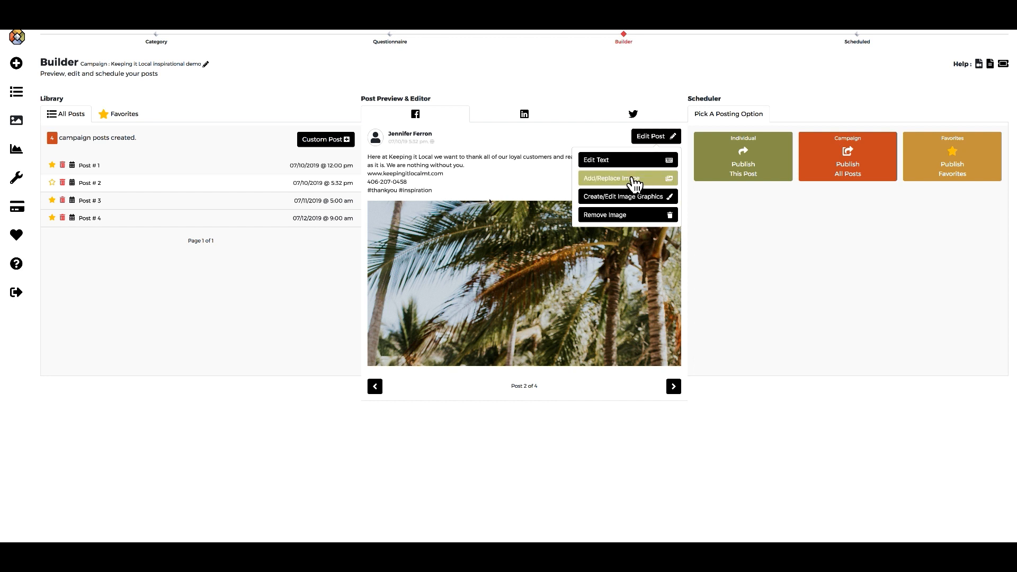
{"action": "left_click", "coordinate": [485, 170]}
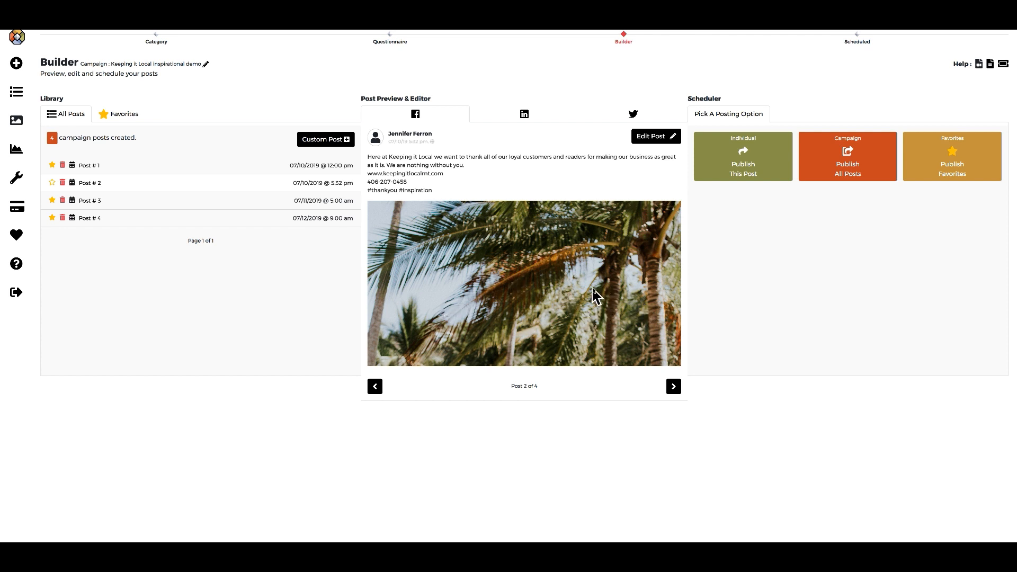
{"action": "left_click", "coordinate": [52, 182]}
{"action": "left_click", "coordinate": [206, 65]}
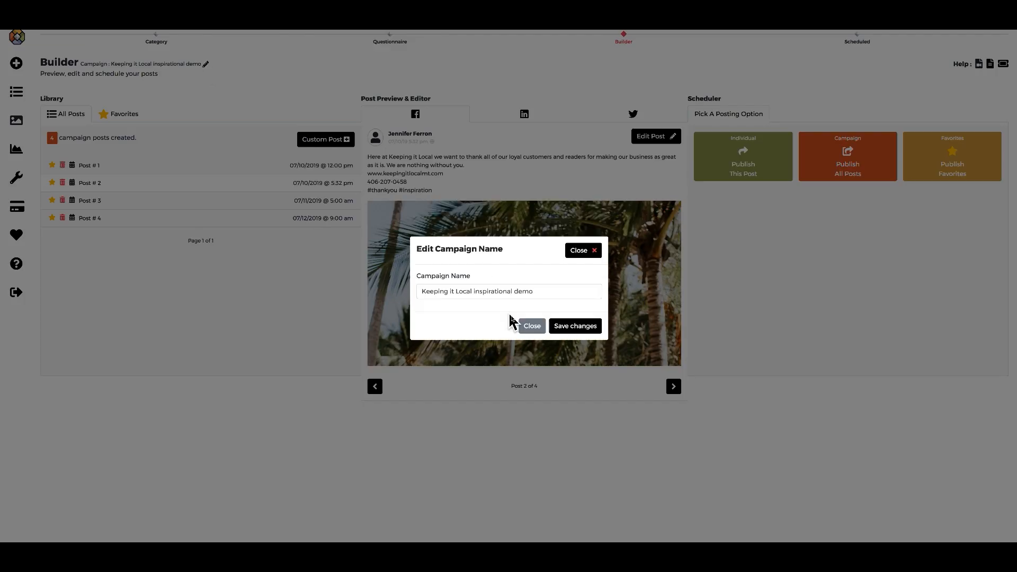
{"action": "left_click", "coordinate": [586, 250]}
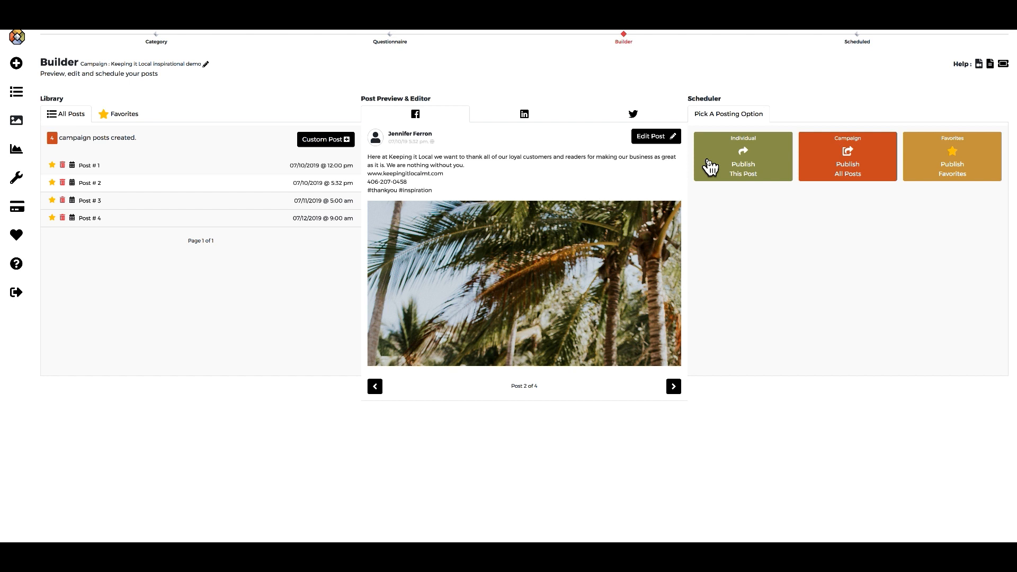
Choose Publish All Posts, then preview Posts 2 to 4 and return to Post 1.
{"action": "left_click", "coordinate": [843, 169]}
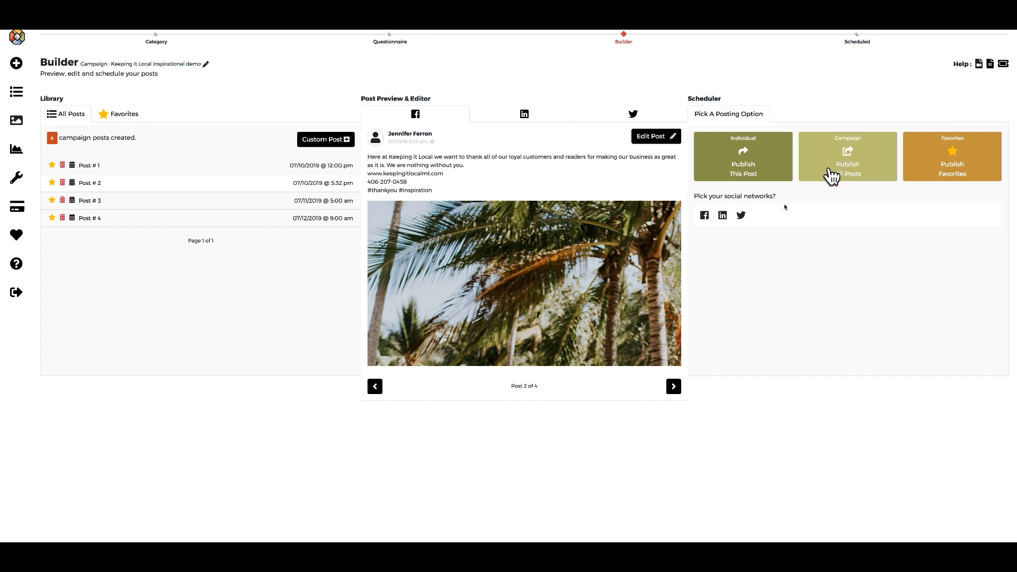
{"action": "left_click", "coordinate": [673, 392]}
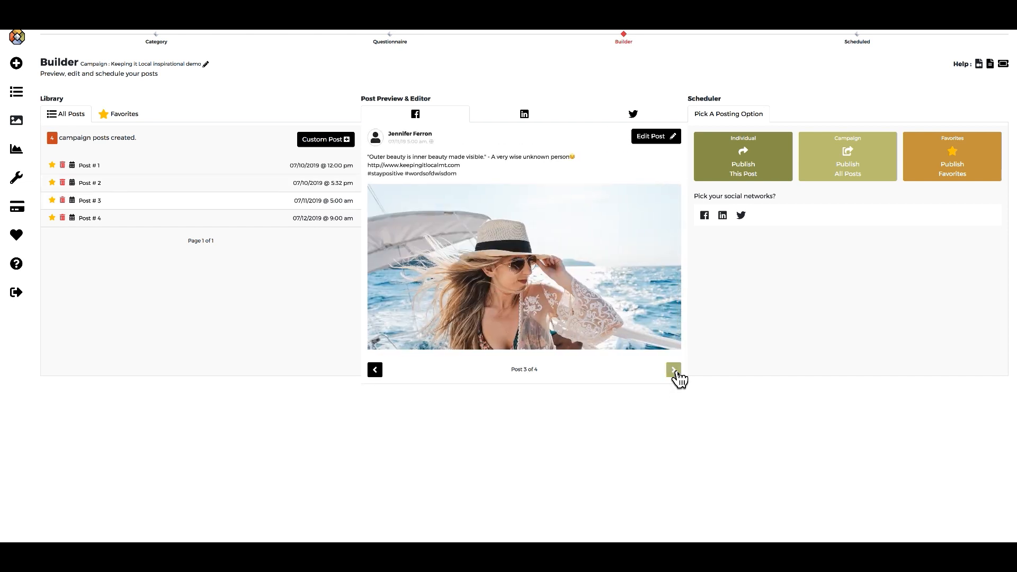
{"action": "left_click", "coordinate": [674, 370]}
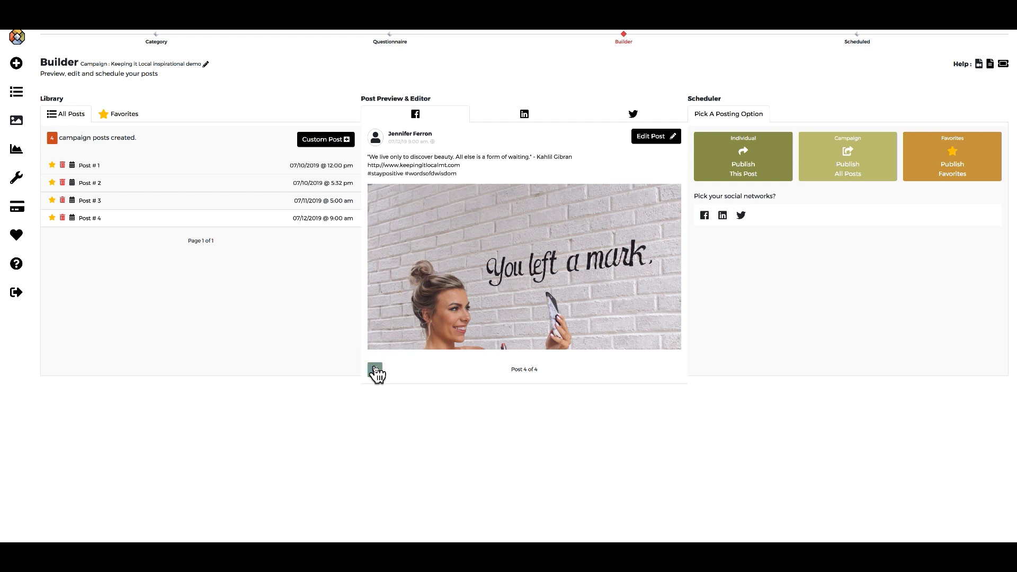
{"action": "left_click", "coordinate": [375, 370]}
{"action": "left_click", "coordinate": [375, 371]}
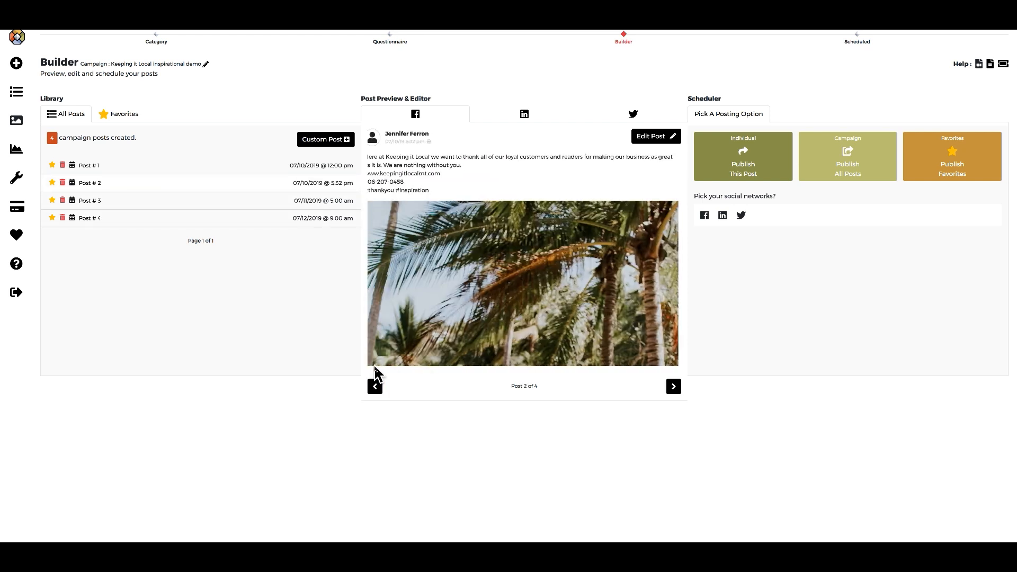
{"action": "left_click", "coordinate": [375, 386]}
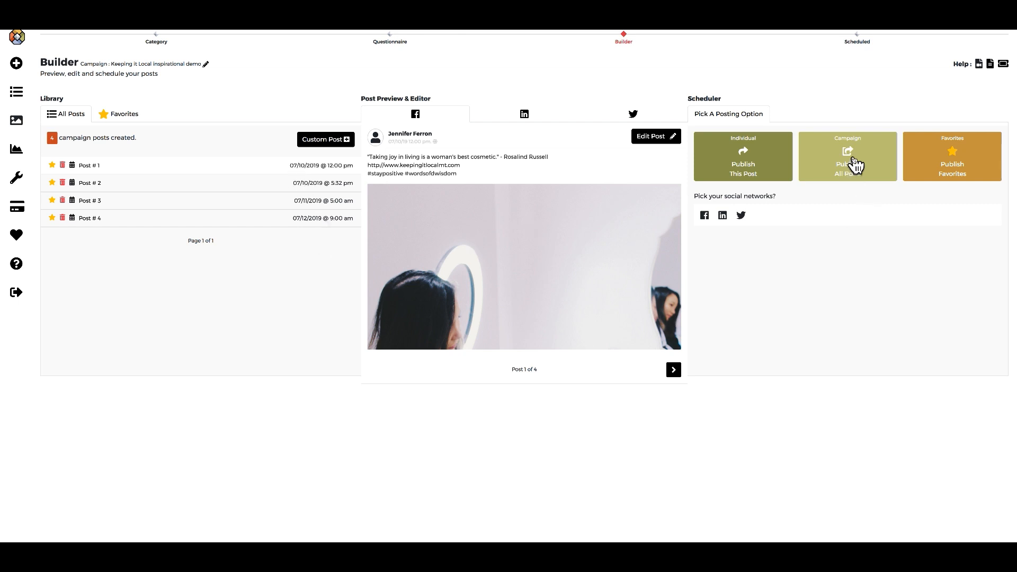
Select Twitter, LinkedIn and Facebook as the posting networks.
{"action": "left_click", "coordinate": [741, 215]}
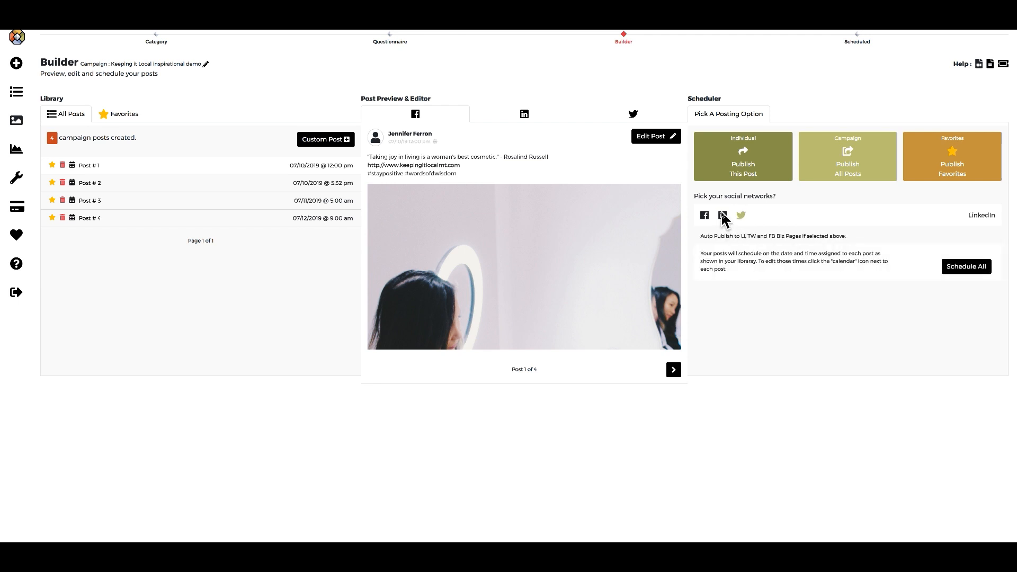
{"action": "left_click", "coordinate": [723, 216]}
{"action": "left_click", "coordinate": [705, 215]}
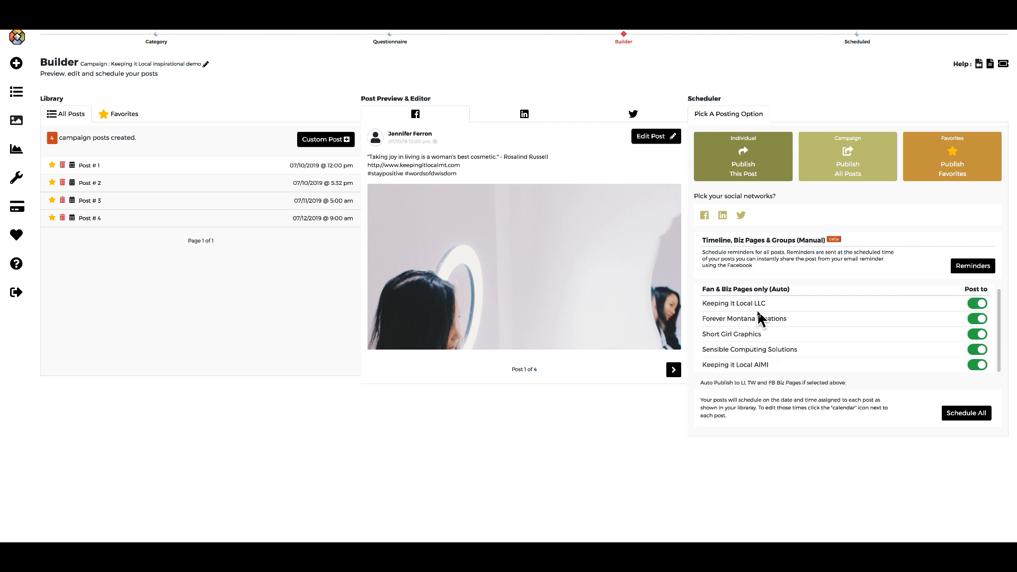
Highlight the Facebook business page names listed under Fan & Biz Pages.
{"action": "left_click_drag", "start_coordinate": [769, 305], "coordinate": [704, 308]}
{"action": "left_click_drag", "start_coordinate": [792, 317], "coordinate": [702, 317]}
{"action": "left_click_drag", "start_coordinate": [763, 334], "coordinate": [698, 364]}
{"action": "left_click_drag", "start_coordinate": [803, 350], "coordinate": [707, 350]}
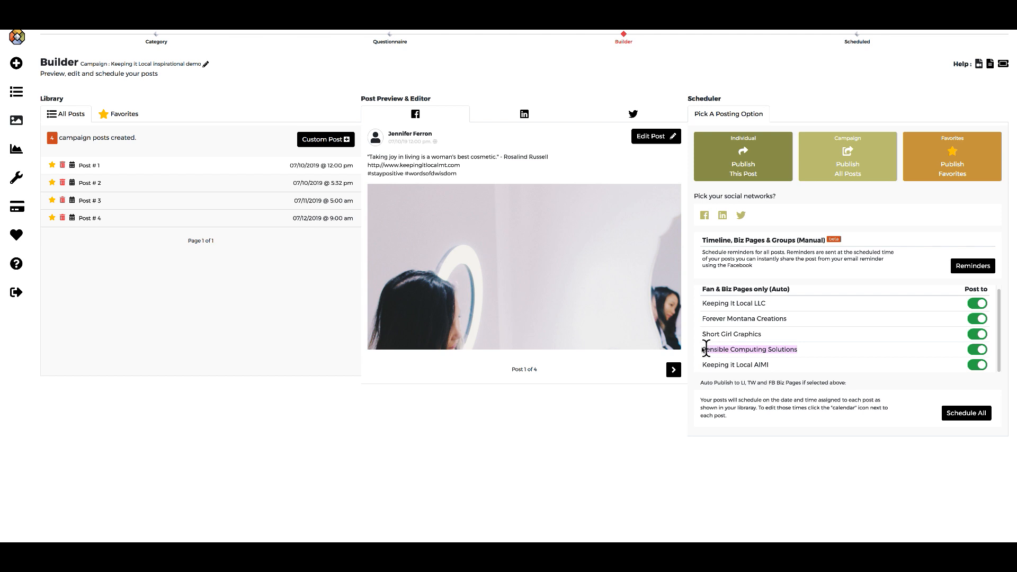
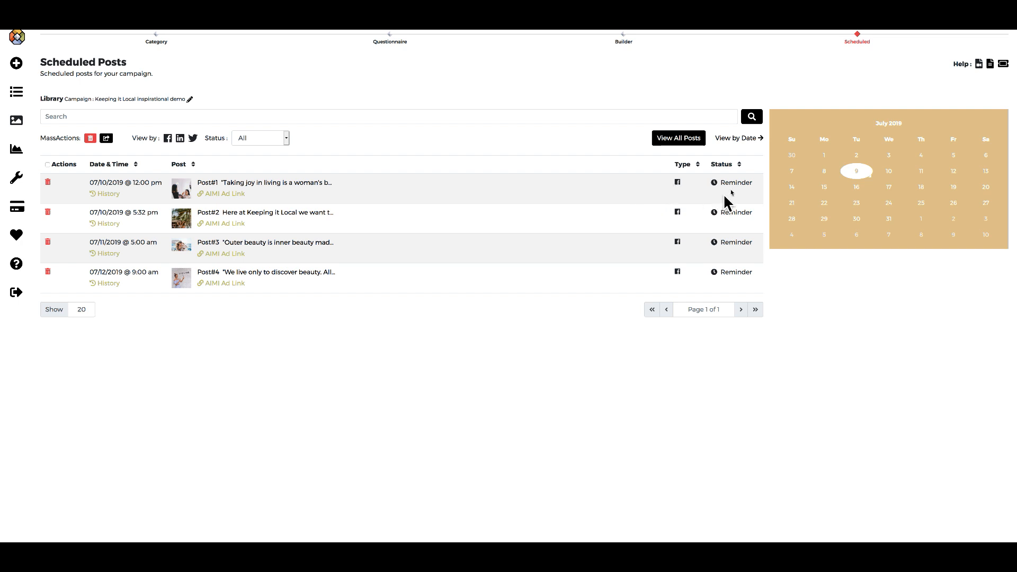
Preview Post#1's AIMI ad and the keepingitlocalmt.com site, then view Post#1's history log.
{"action": "left_click", "coordinate": [228, 195]}
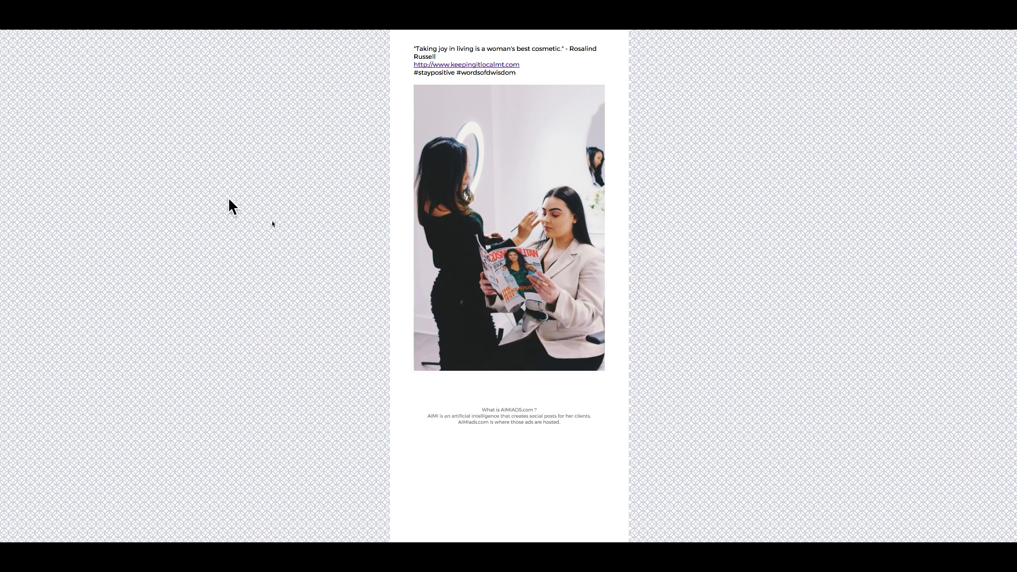
{"action": "left_click", "coordinate": [470, 65]}
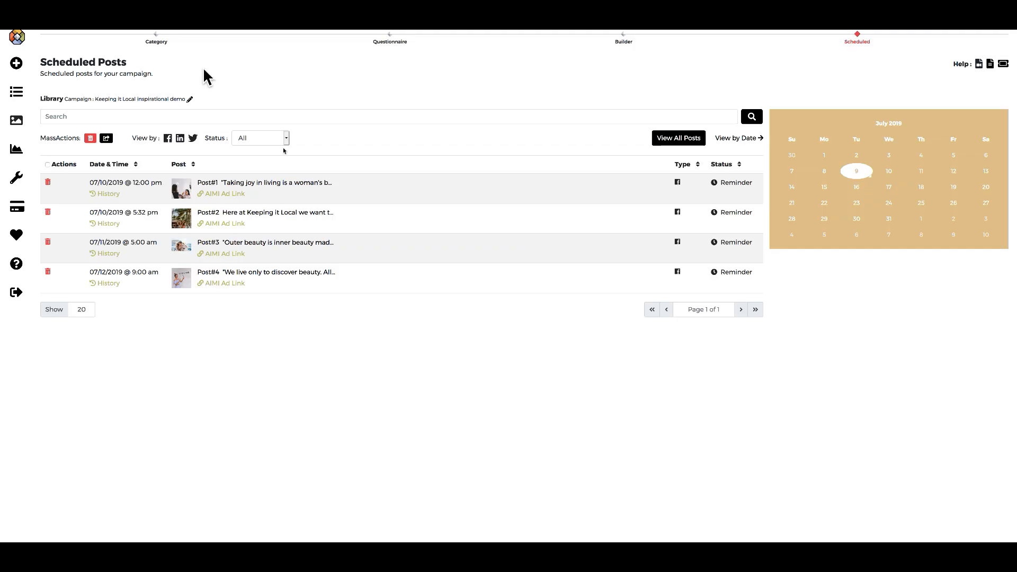
{"action": "left_click", "coordinate": [104, 195]}
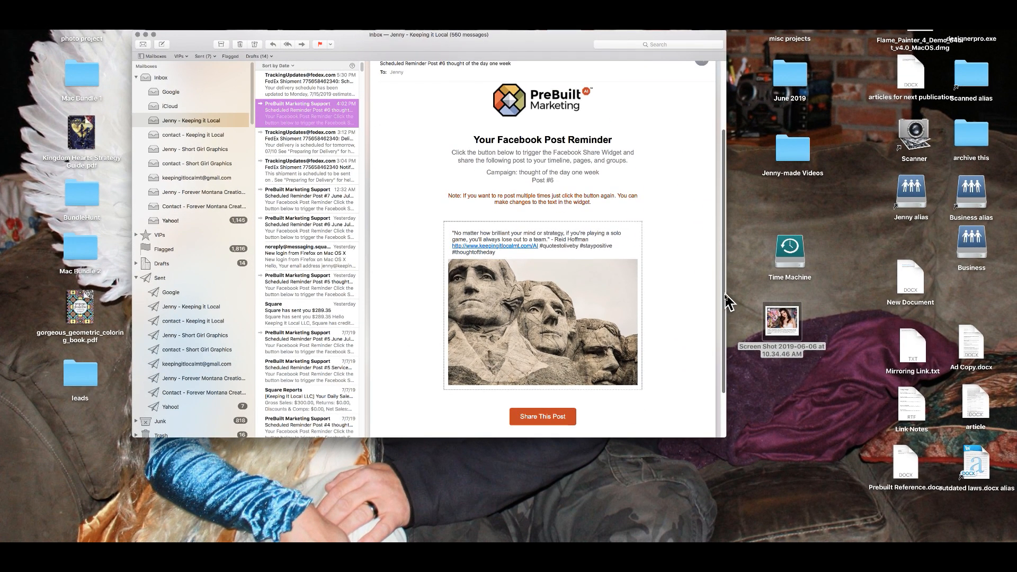
Scroll through the Post #6 reminder email and share its post to Facebook.
{"action": "left_click_drag", "start_coordinate": [725, 295], "coordinate": [726, 220]}
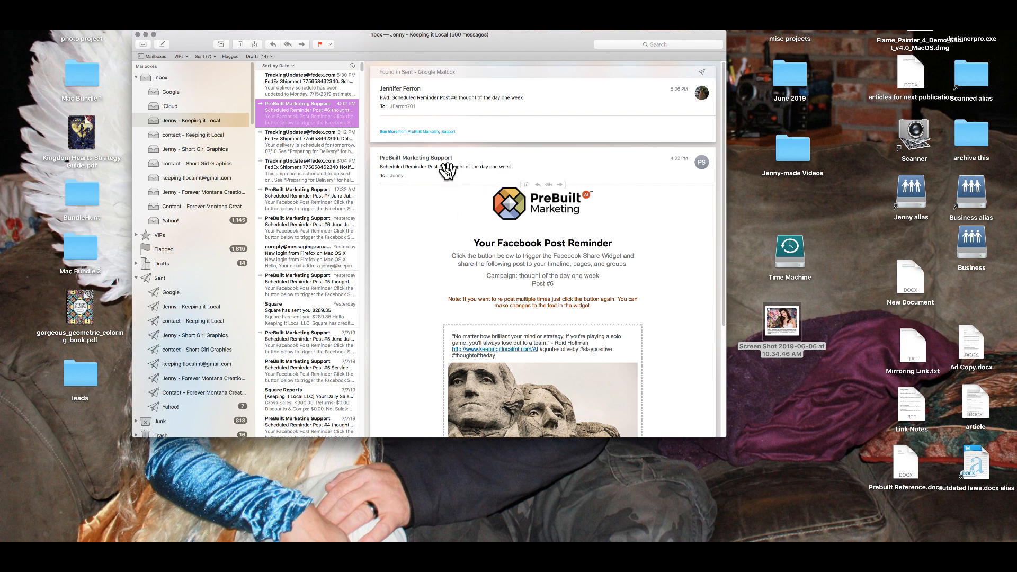
{"action": "left_click_drag", "start_coordinate": [726, 220], "coordinate": [717, 295]}
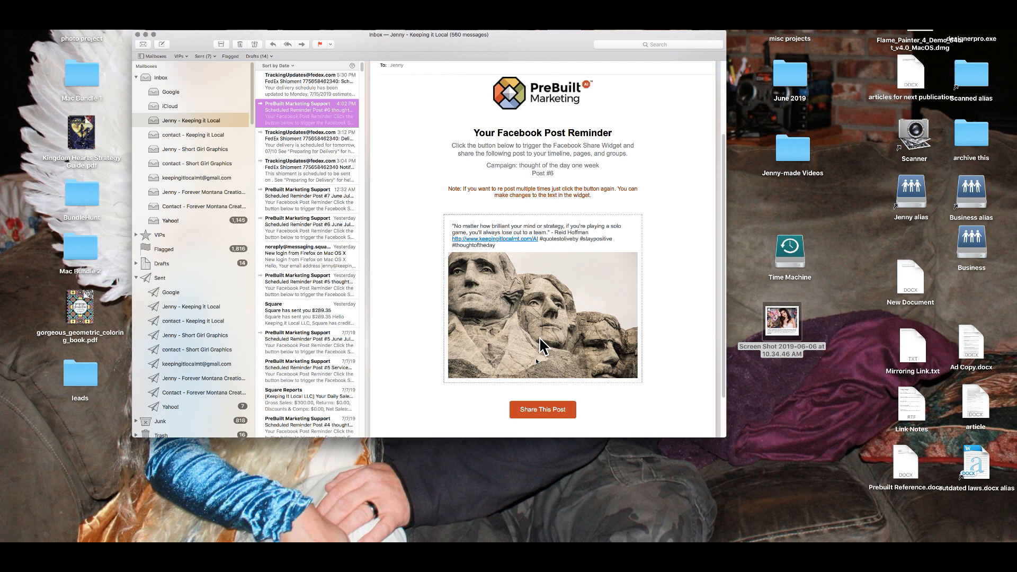
{"action": "left_click", "coordinate": [542, 411]}
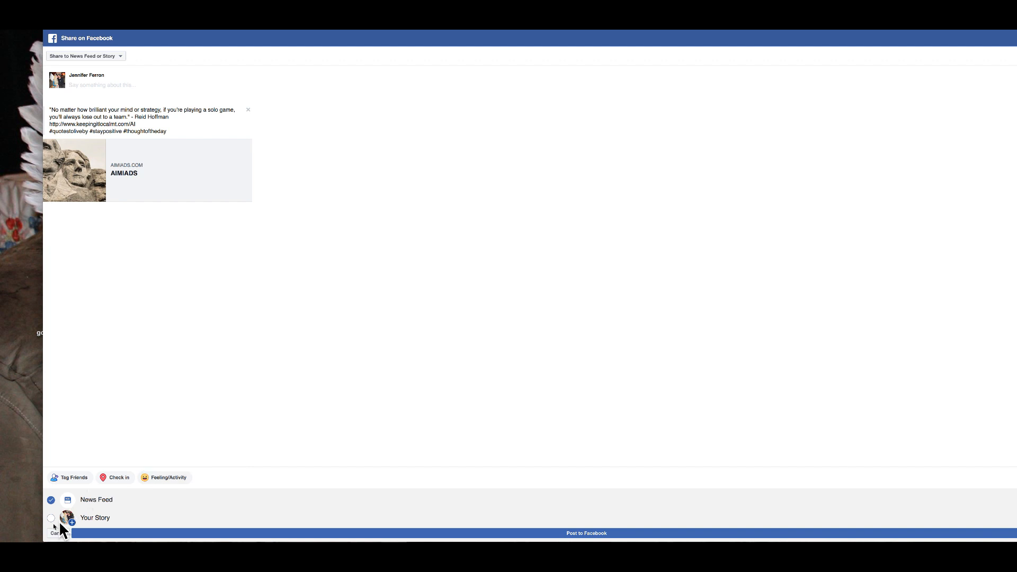
Post the Reid Hoffman quote to Facebook with Your Story also ticked alongside News Feed.
{"action": "left_click", "coordinate": [51, 519]}
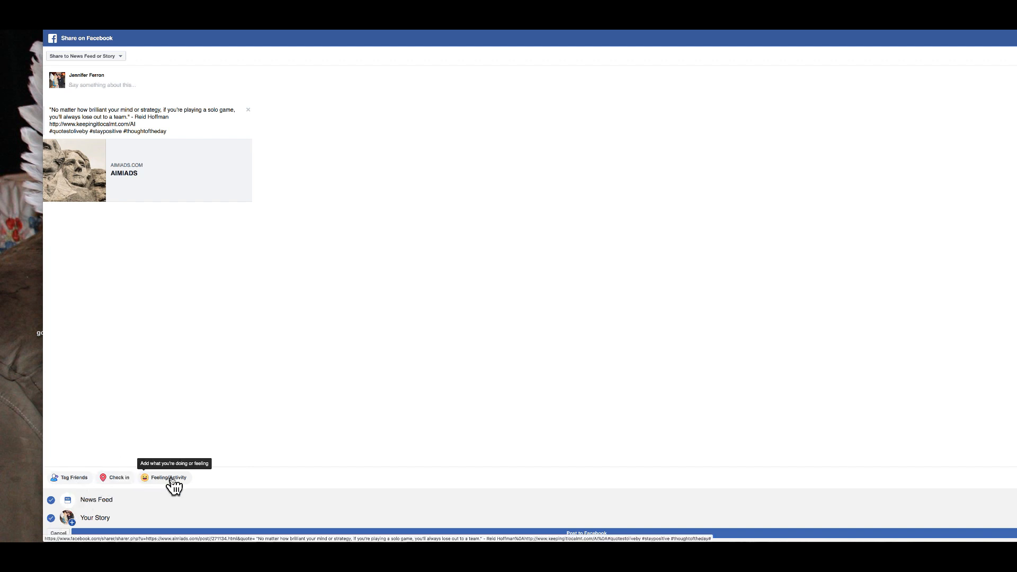
{"action": "left_click", "coordinate": [120, 56]}
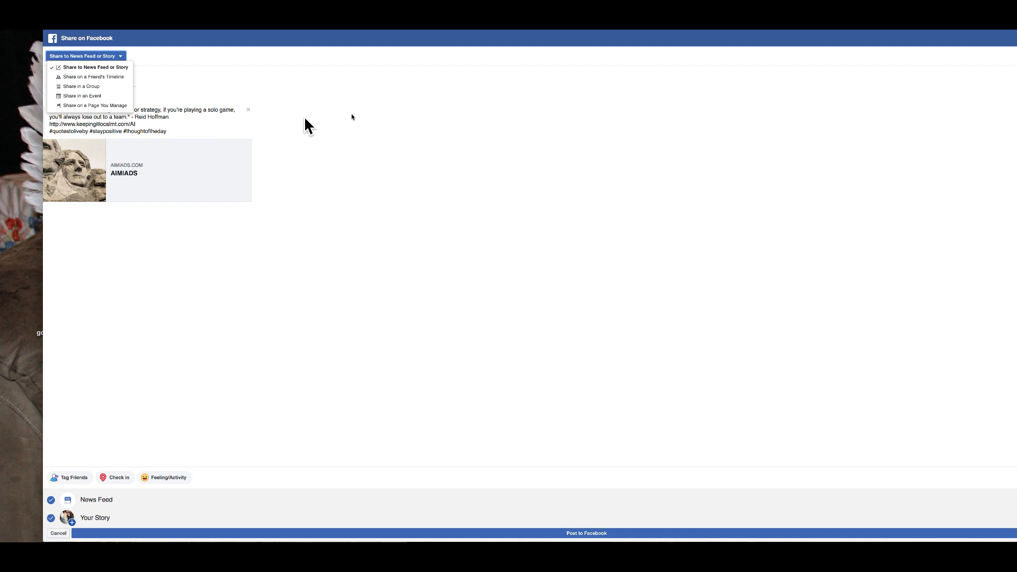
{"action": "left_click", "coordinate": [382, 119]}
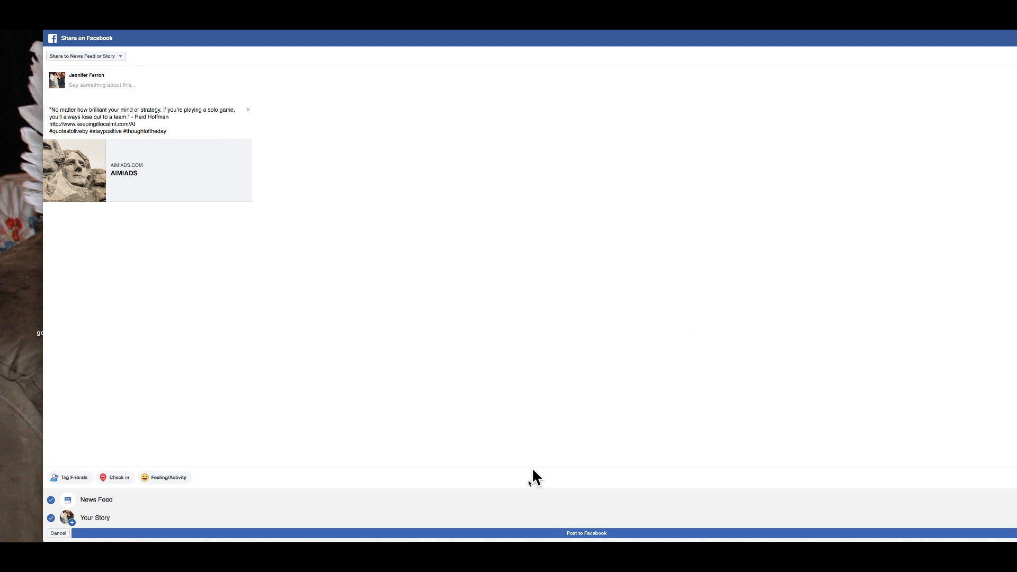
{"action": "left_click", "coordinate": [572, 533]}
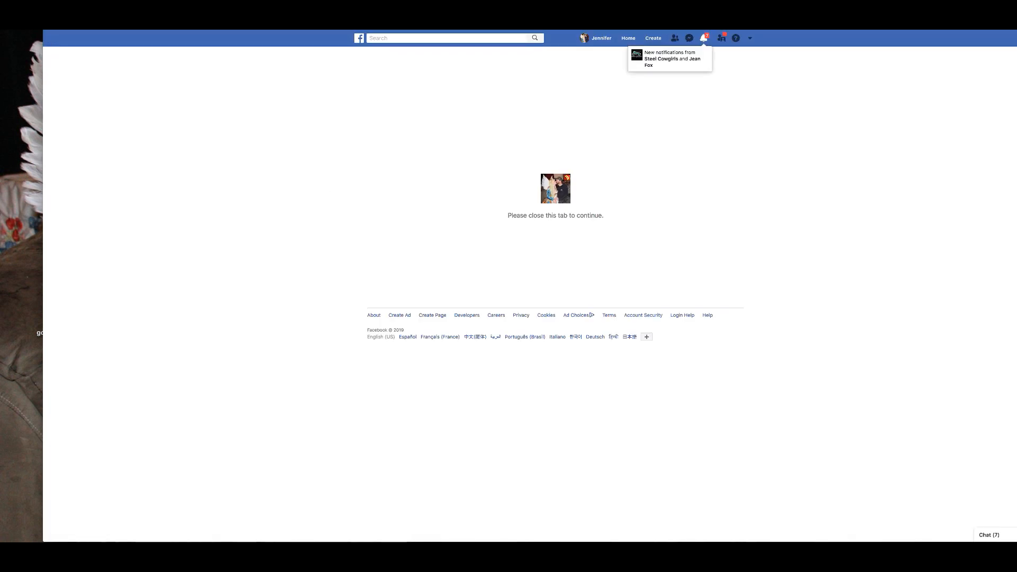
Like the newly shared quote post on your profile, then go back to PreBuilt Marketing.
{"action": "left_click", "coordinate": [236, 13]}
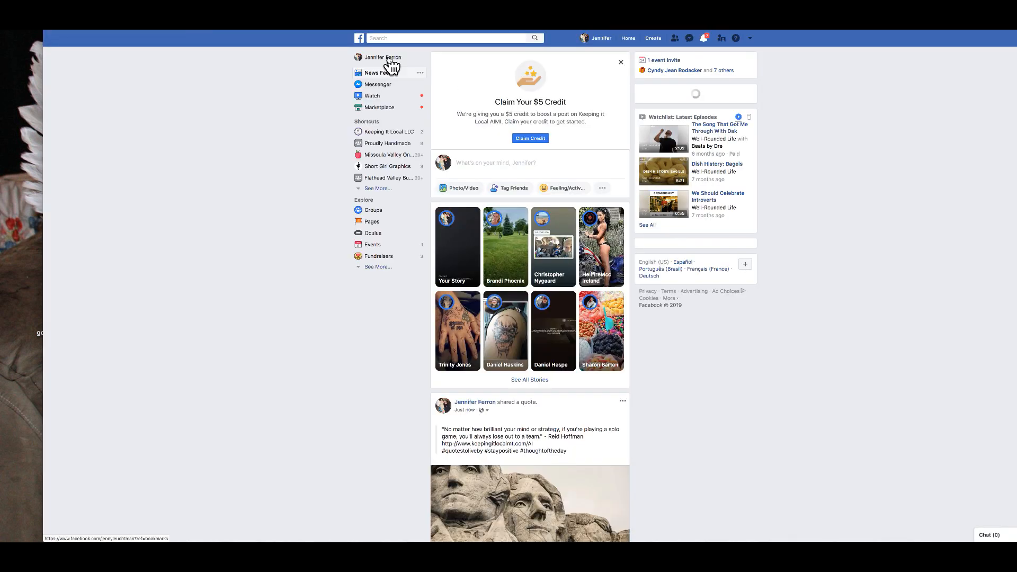
{"action": "left_click", "coordinate": [389, 58]}
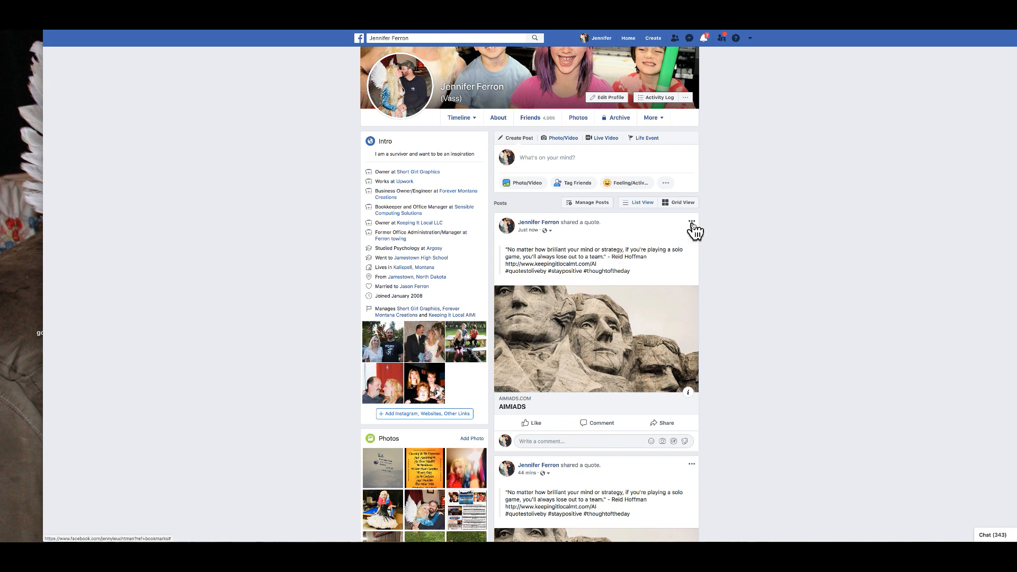
{"action": "left_click", "coordinate": [536, 423]}
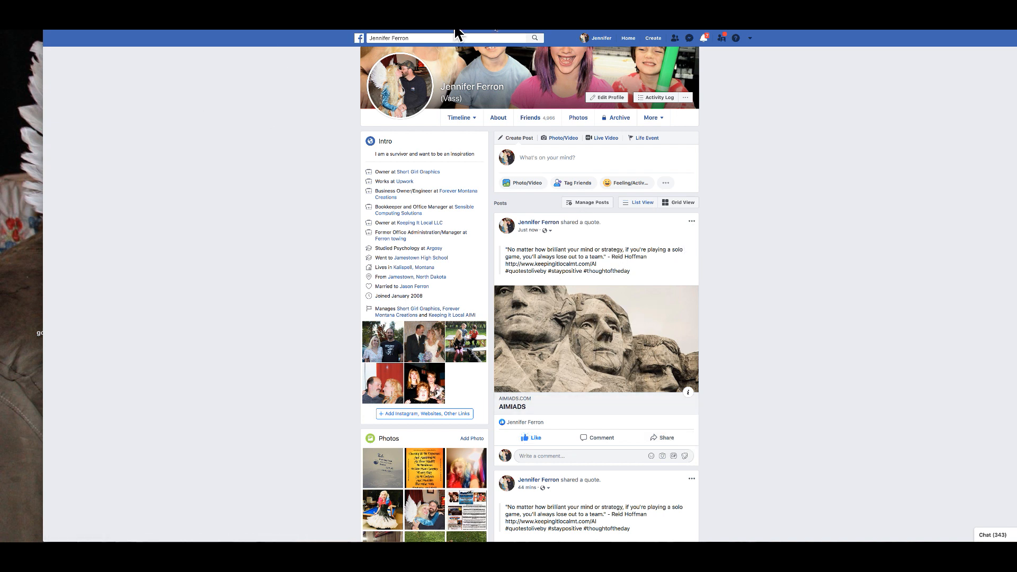
{"action": "left_click", "coordinate": [513, 31]}
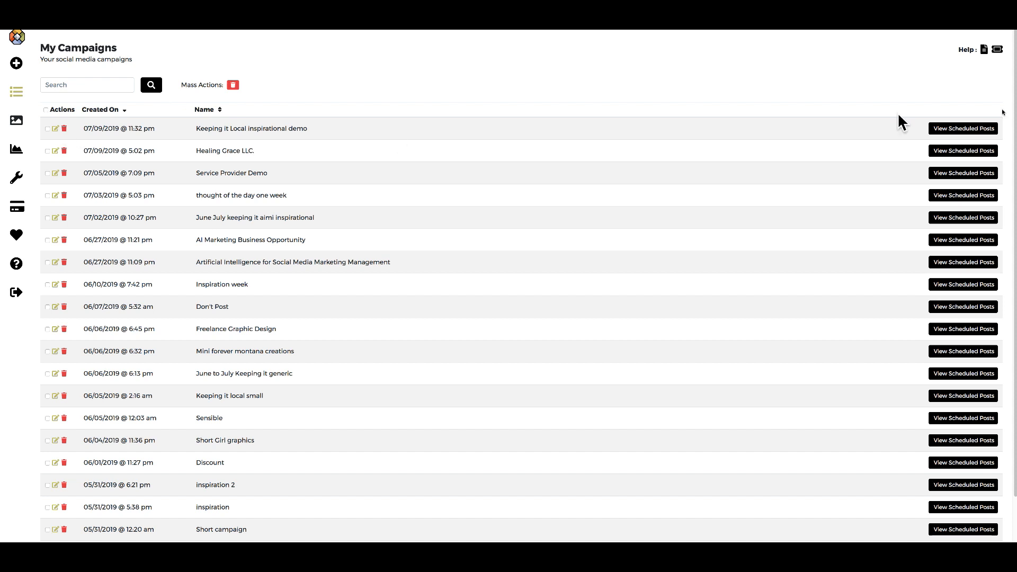
Check the first campaign's scheduled posts, then open 'Keeping it Local inspirational demo' for editing.
{"action": "left_click", "coordinate": [974, 131]}
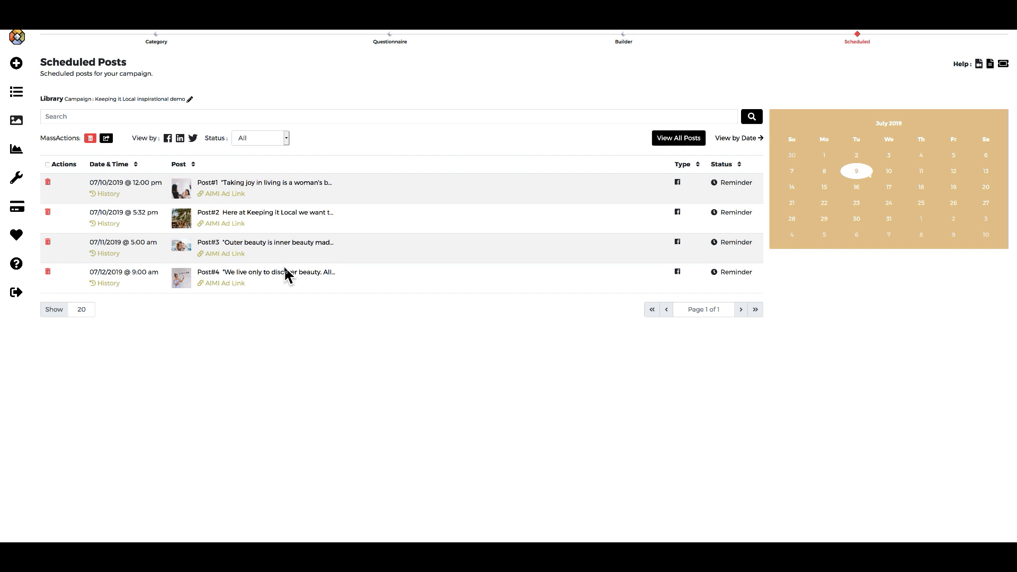
{"action": "left_click", "coordinate": [20, 99]}
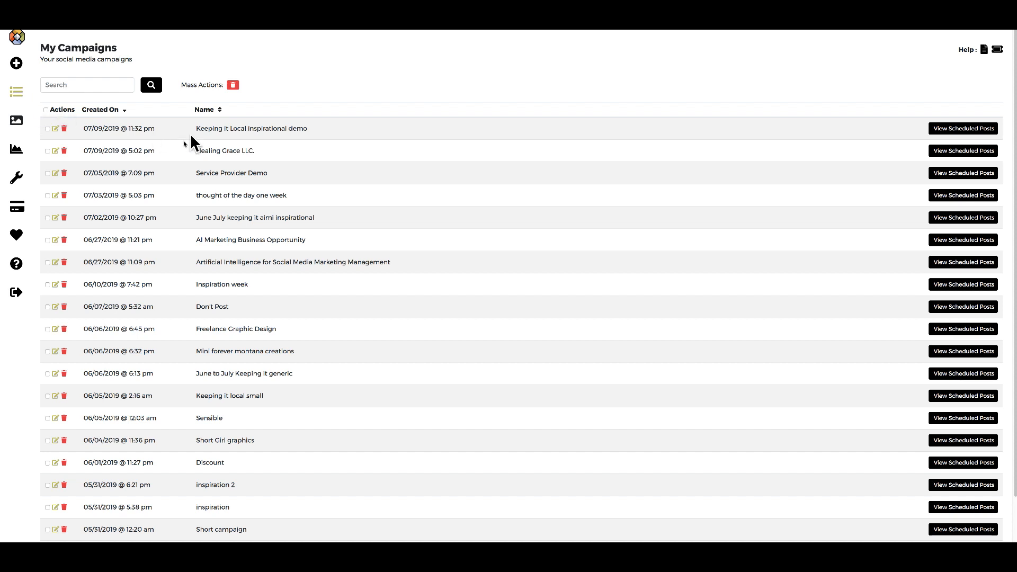
{"action": "left_click", "coordinate": [56, 128]}
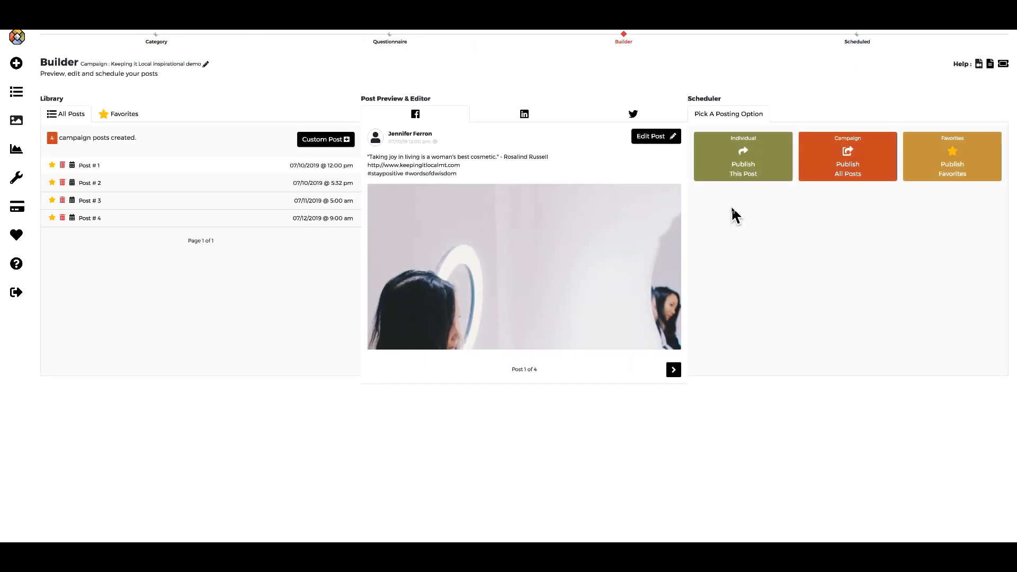
Publish all posts with Twitter, LinkedIn and Facebook selected as networks.
{"action": "left_click", "coordinate": [846, 175]}
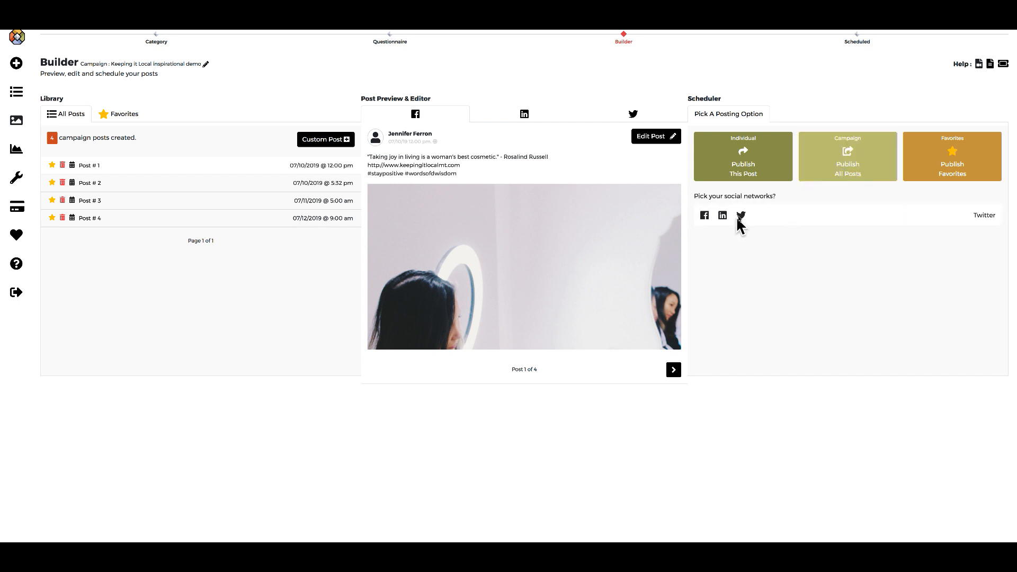
{"action": "left_click", "coordinate": [740, 216]}
{"action": "left_click", "coordinate": [723, 216]}
{"action": "left_click", "coordinate": [705, 217]}
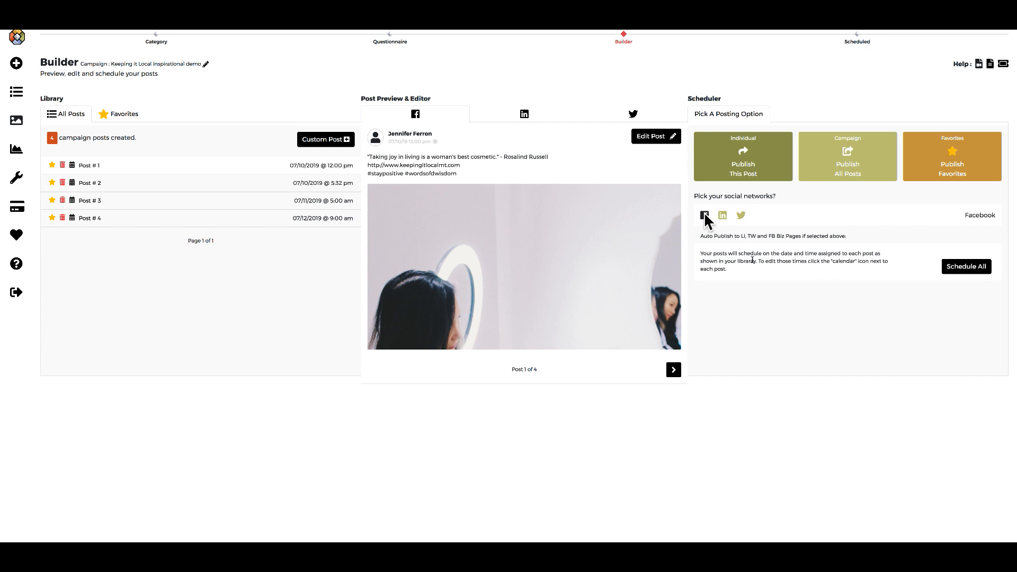
Enable all five business pages, from Keeping It Local LLC to the AIMI page, and schedule all posts.
{"action": "left_click", "coordinate": [979, 254]}
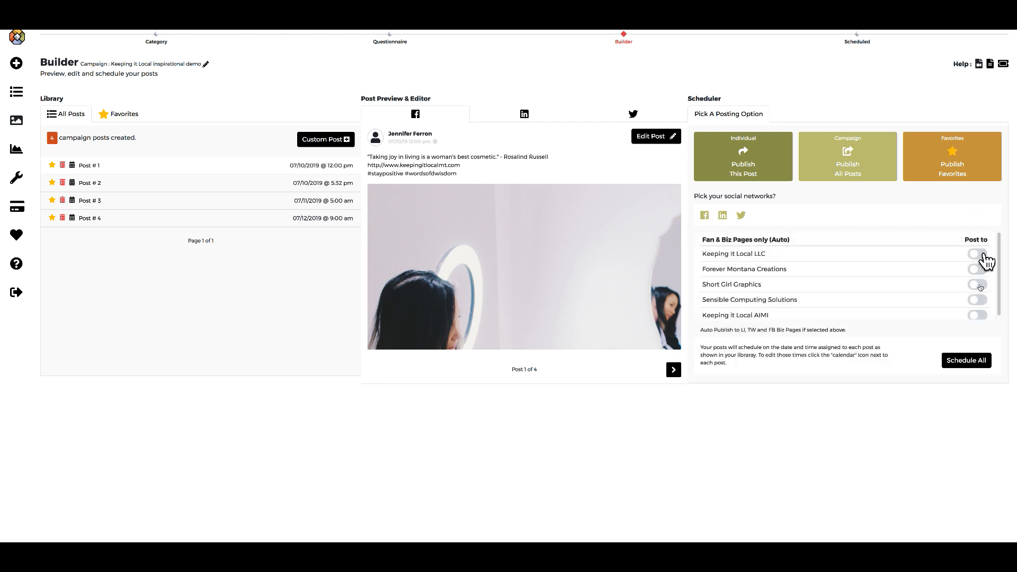
{"action": "left_click", "coordinate": [980, 271]}
{"action": "left_click", "coordinate": [980, 286]}
{"action": "left_click", "coordinate": [979, 300]}
{"action": "left_click", "coordinate": [979, 315]}
{"action": "scroll", "coordinate": [1000, 323], "scroll_direction": "down", "scroll_amount": 1}
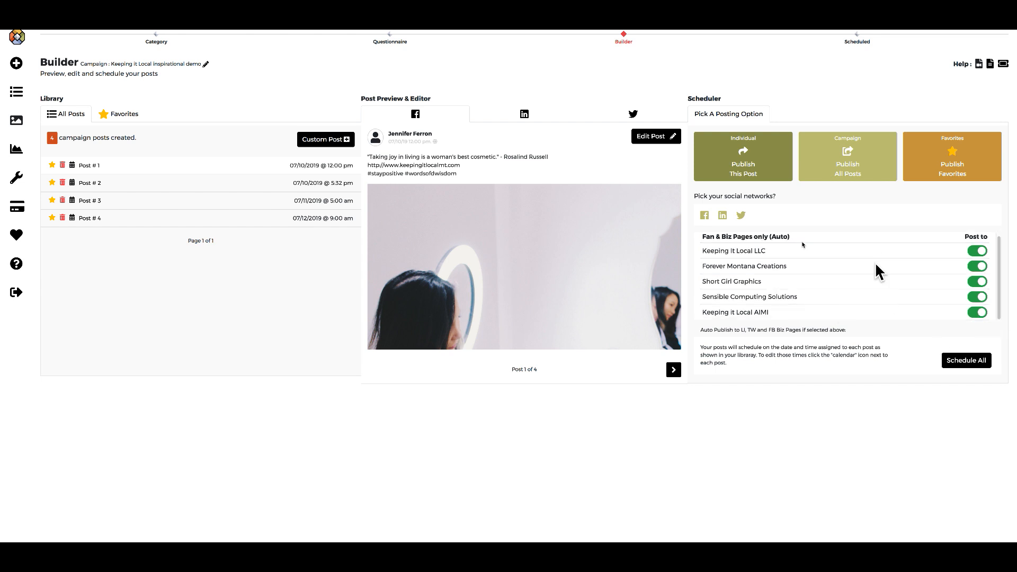
{"action": "left_click", "coordinate": [961, 364]}
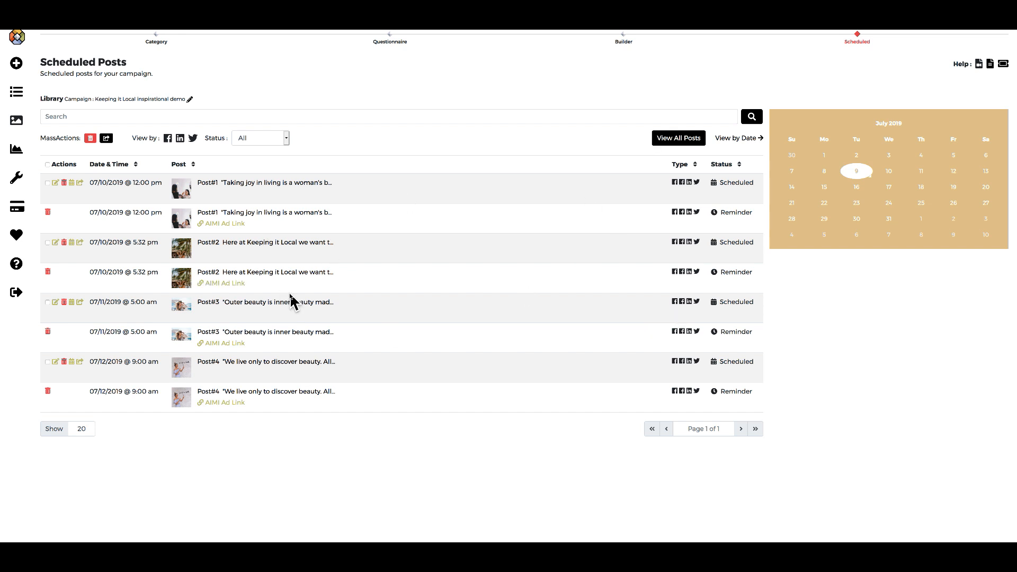
{"action": "left_click", "coordinate": [286, 140]}
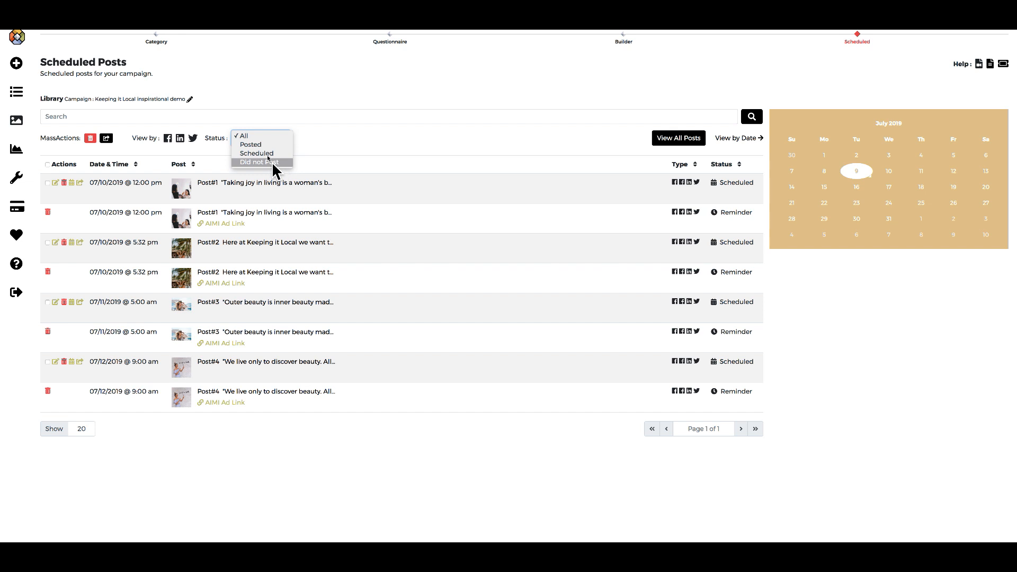
{"action": "left_click", "coordinate": [389, 141]}
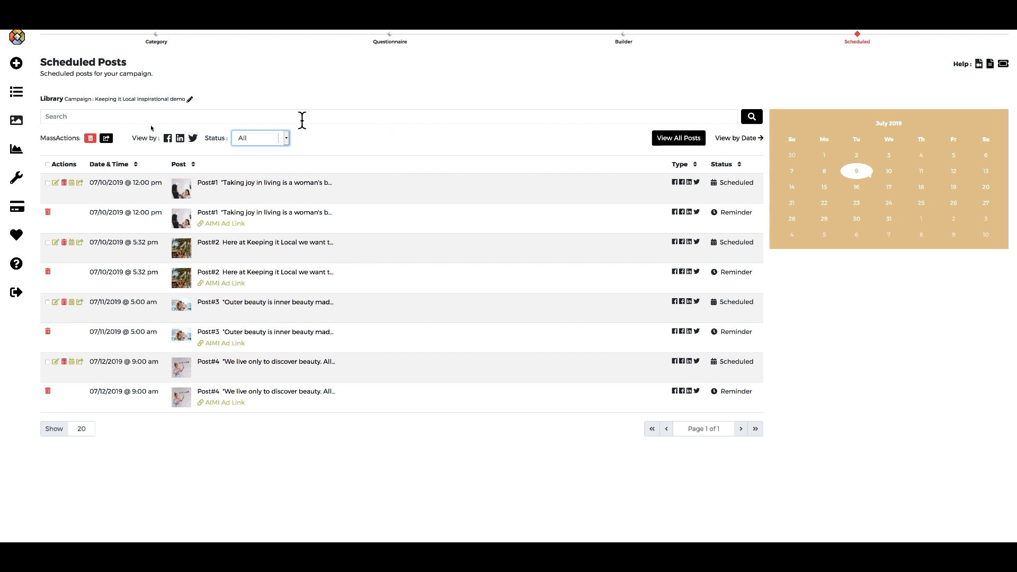
{"action": "left_click", "coordinate": [17, 122]}
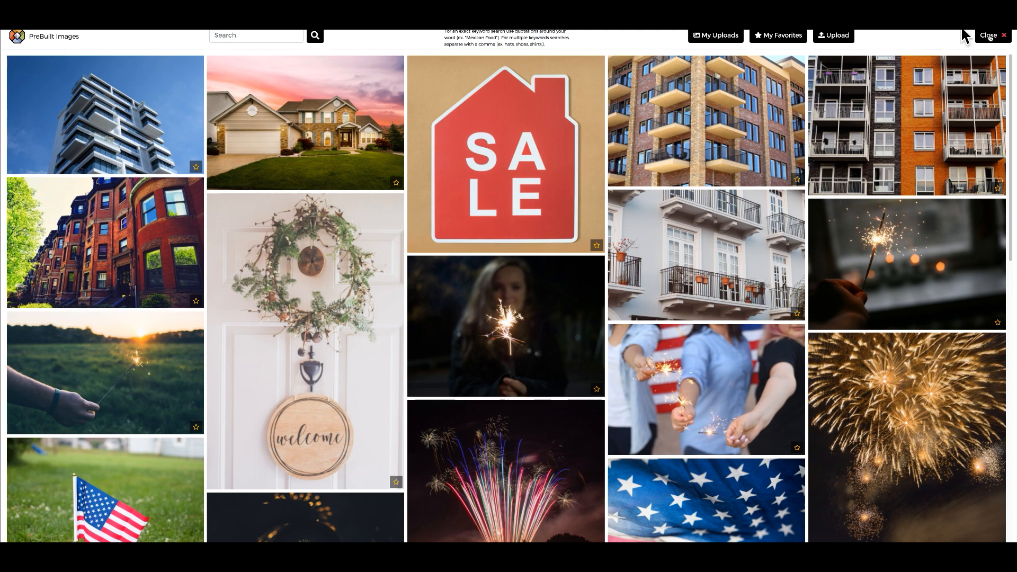
{"action": "left_click", "coordinate": [1000, 37]}
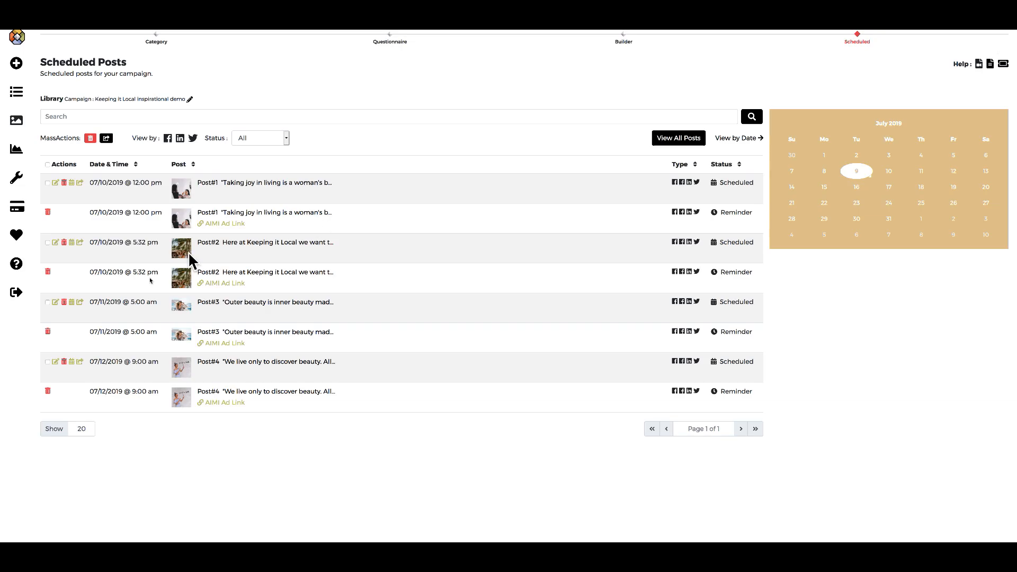
Open My Account Settings and check the LinkedIn and Twitter connection status.
{"action": "left_click", "coordinate": [17, 183]}
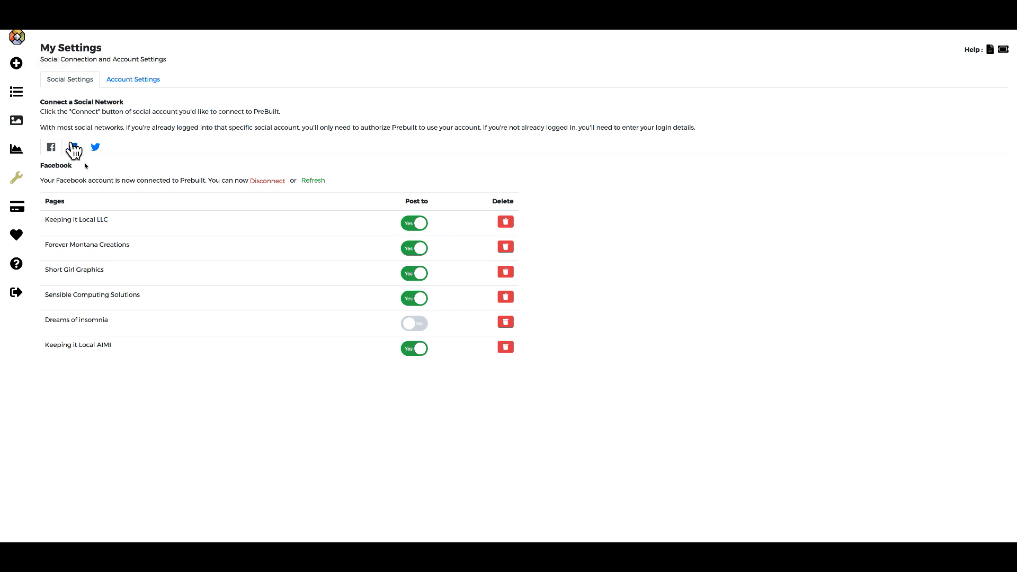
{"action": "left_click", "coordinate": [73, 148]}
{"action": "left_click", "coordinate": [95, 147]}
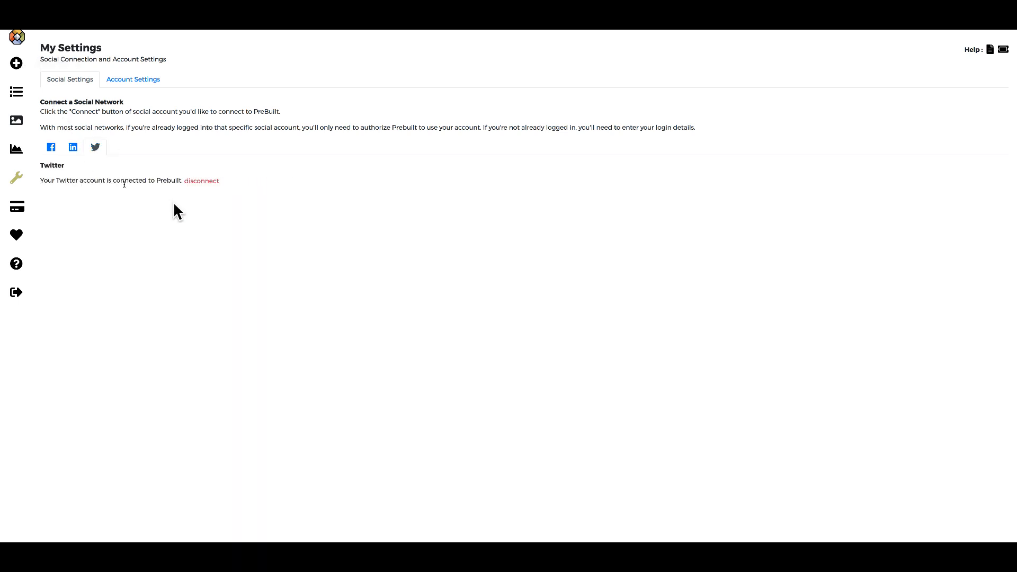
Show the connected Facebook pages, then switch to the Account Settings tab.
{"action": "left_click", "coordinate": [59, 148]}
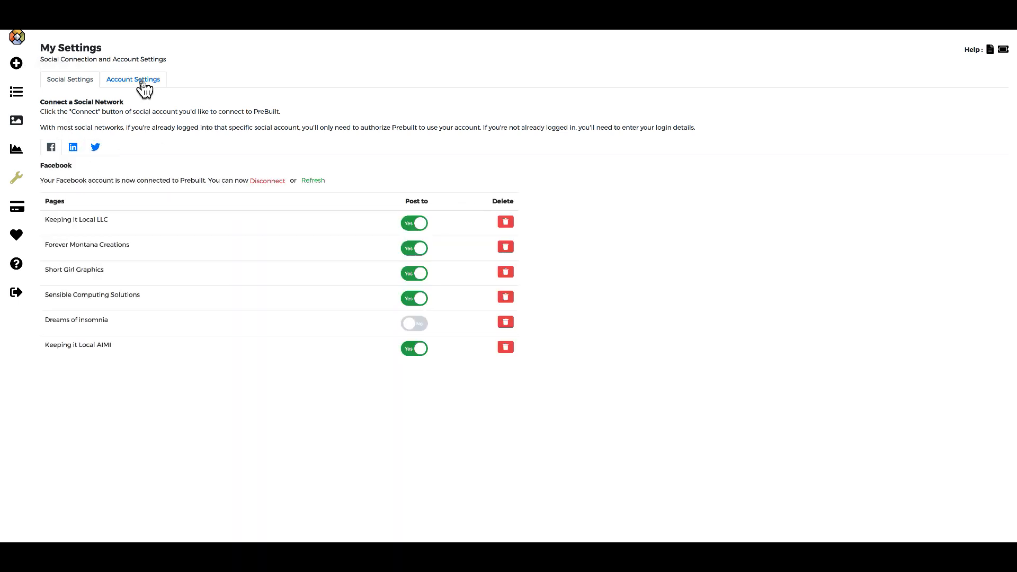
{"action": "left_click", "coordinate": [141, 81]}
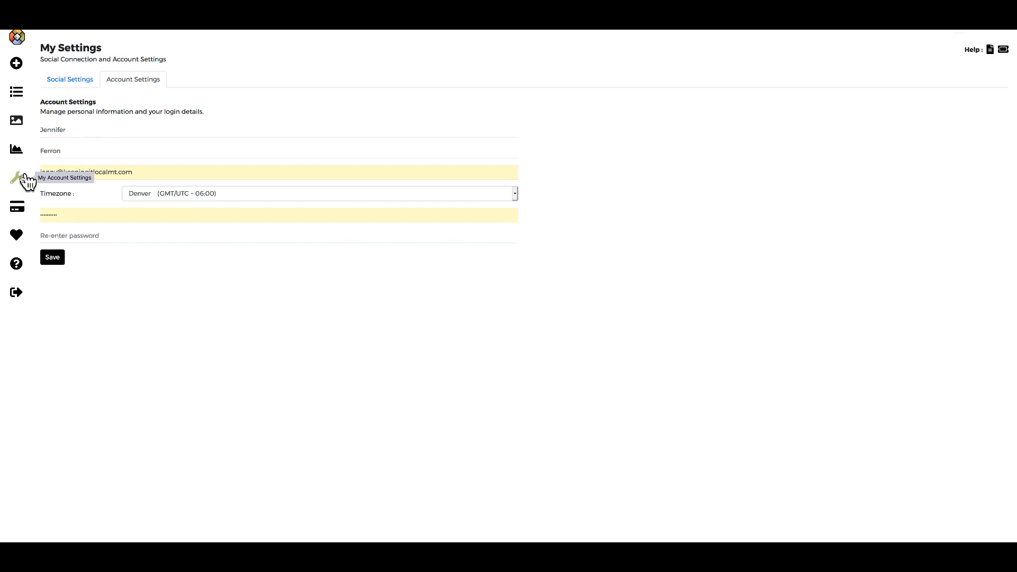
Open My Billing and start an invoice receipt download, then cancel it.
{"action": "left_click", "coordinate": [18, 208]}
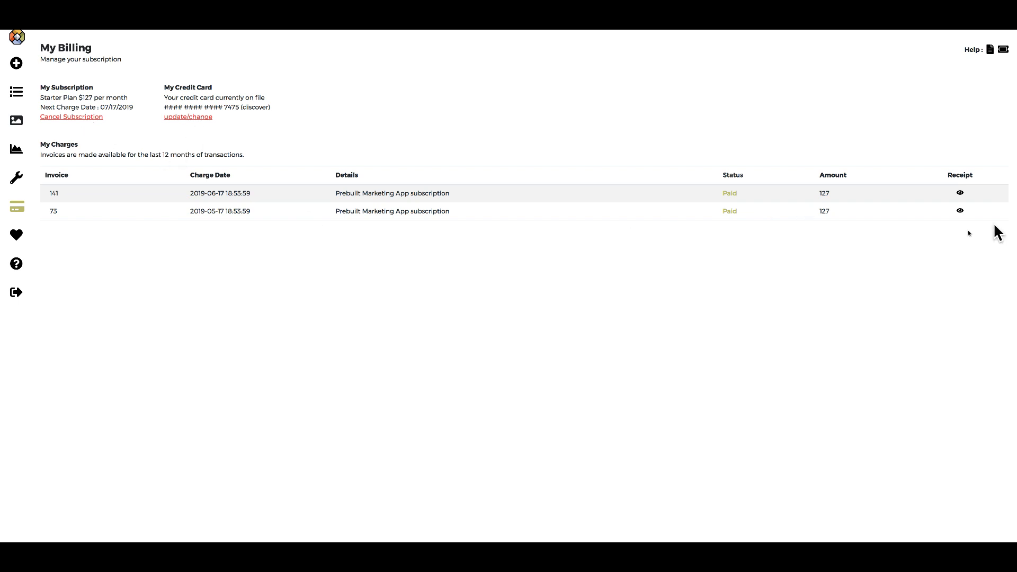
{"action": "left_click", "coordinate": [961, 193]}
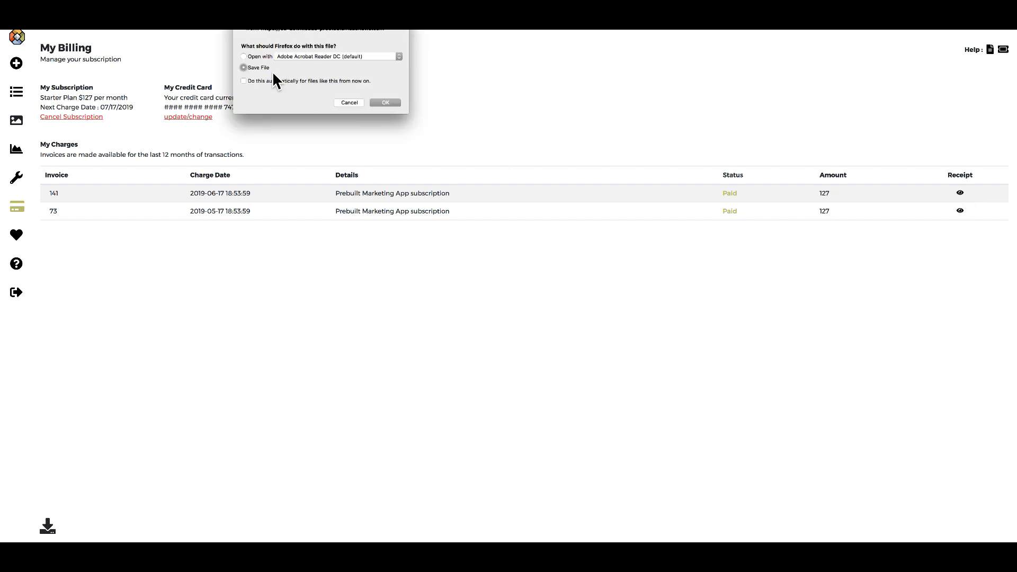
{"action": "left_click", "coordinate": [351, 103]}
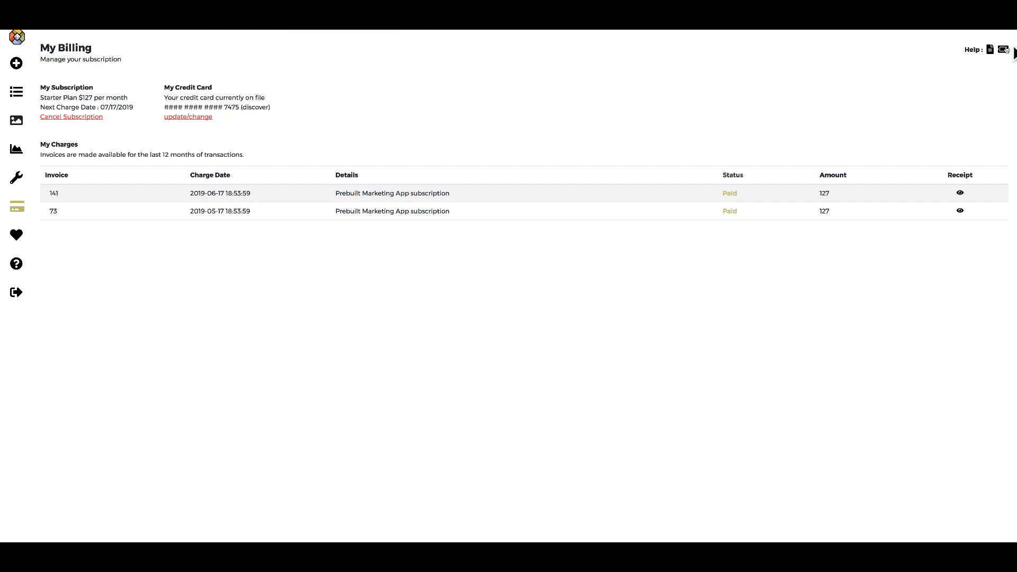
Open the help knowledge base and scroll through its categories.
{"action": "left_click", "coordinate": [15, 268]}
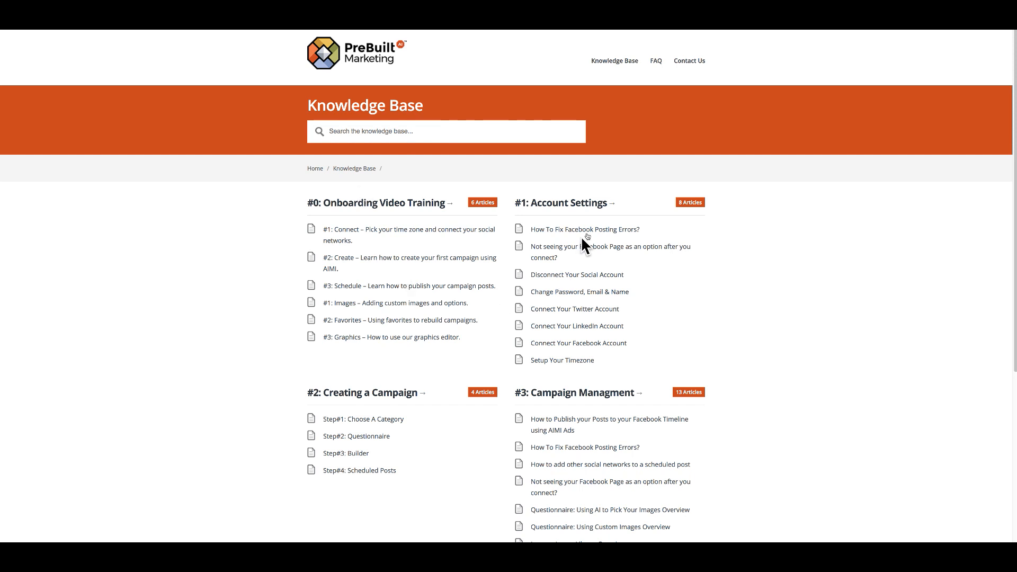
{"action": "scroll", "coordinate": [529, 447], "scroll_direction": "down", "scroll_amount": 5}
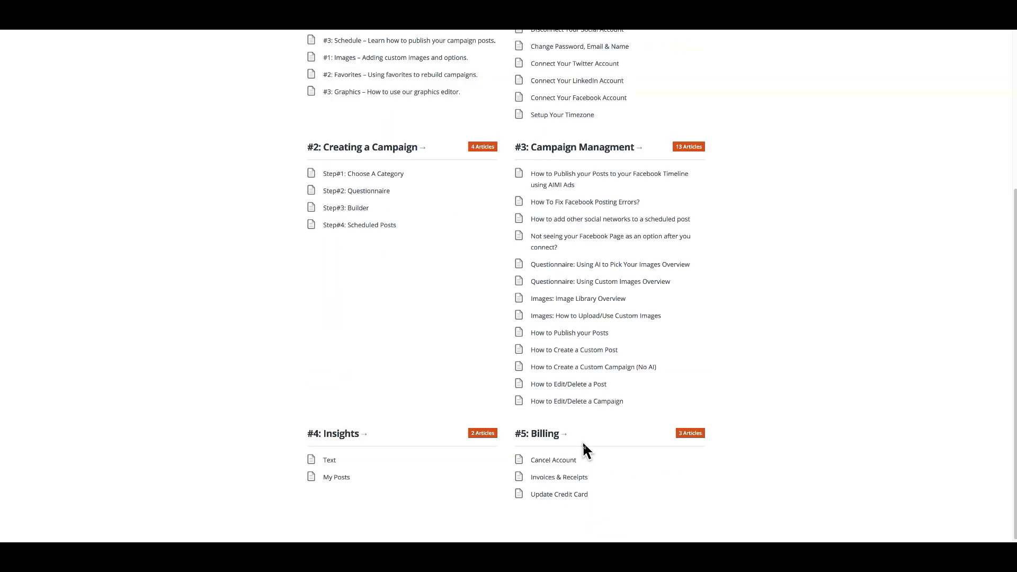
{"action": "scroll", "coordinate": [624, 442], "scroll_direction": "up", "scroll_amount": 1}
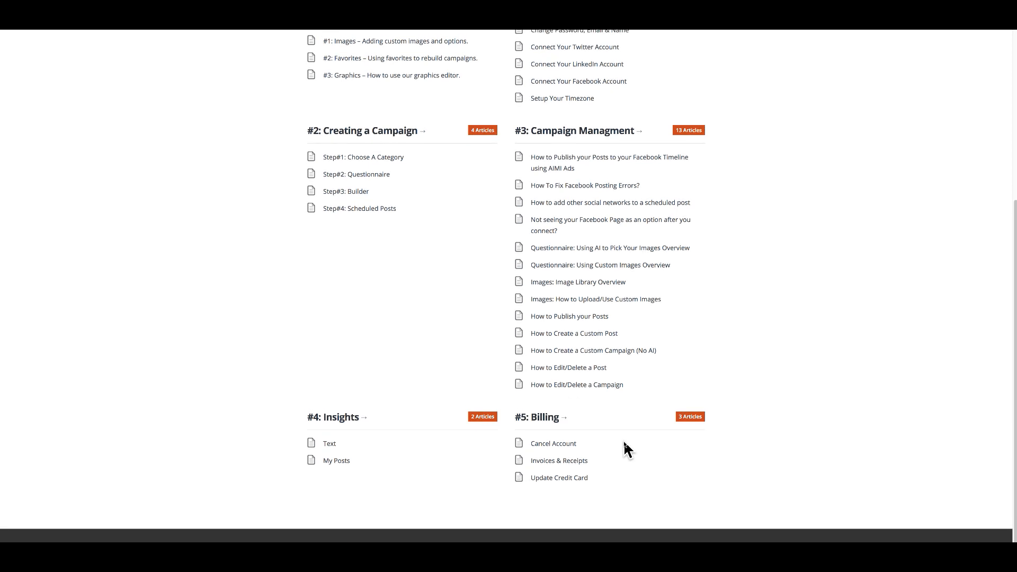
{"action": "scroll", "coordinate": [626, 448], "scroll_direction": "up", "scroll_amount": 5}
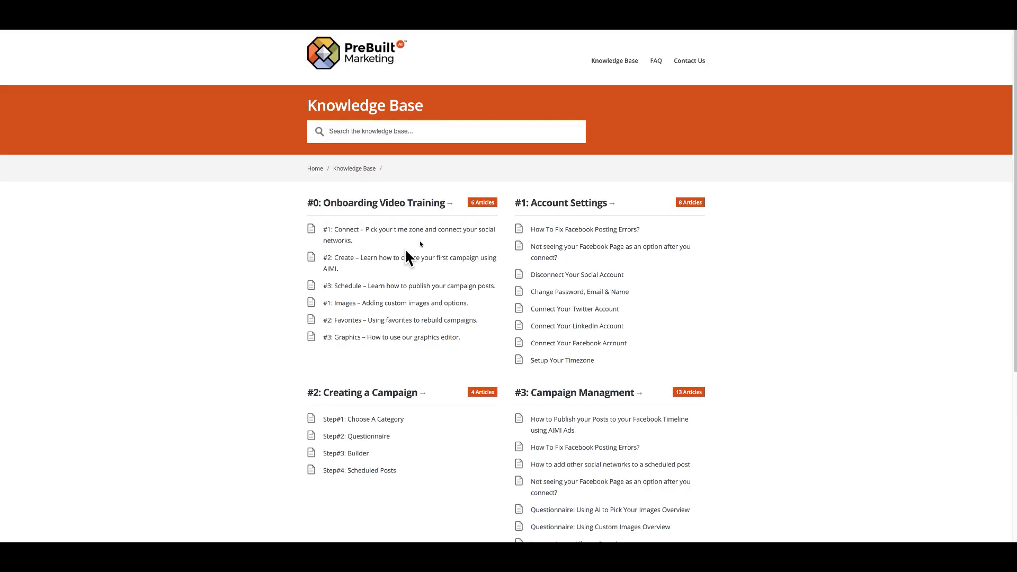
Open '#1: Connect' under Onboarding Video Training and briefly play then pause its video.
{"action": "left_click", "coordinate": [388, 209]}
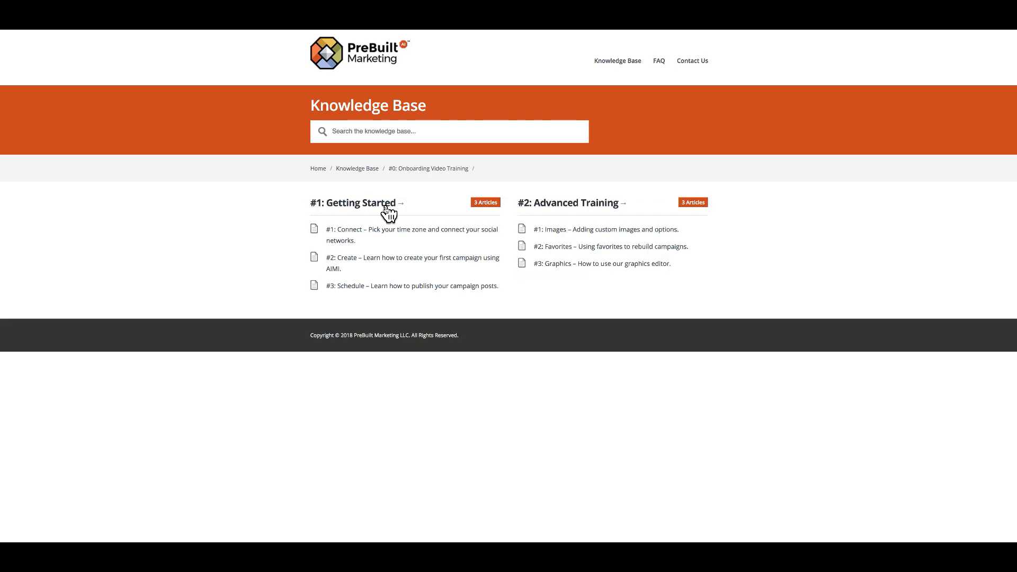
{"action": "left_click", "coordinate": [376, 233]}
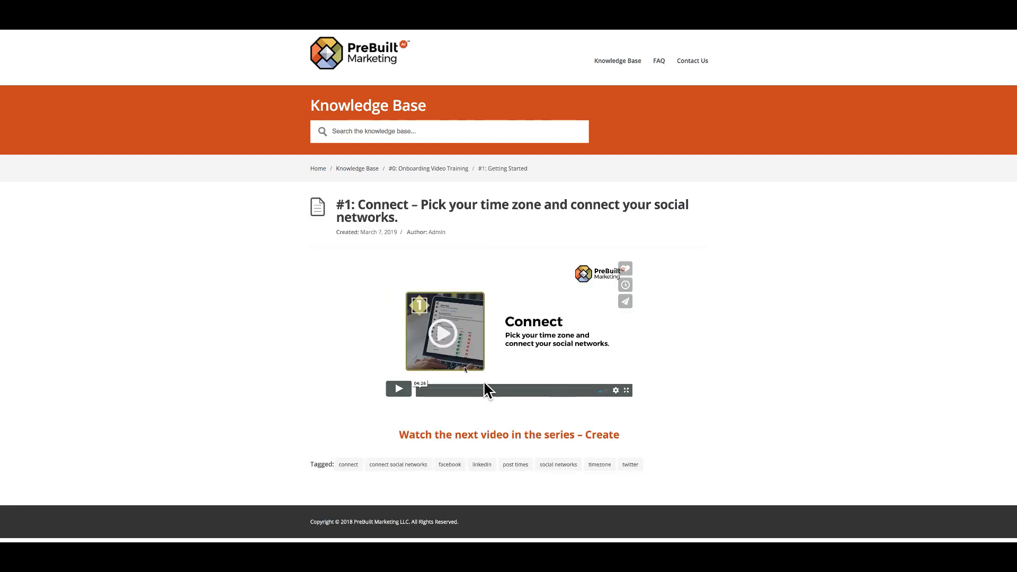
{"action": "left_click", "coordinate": [444, 335]}
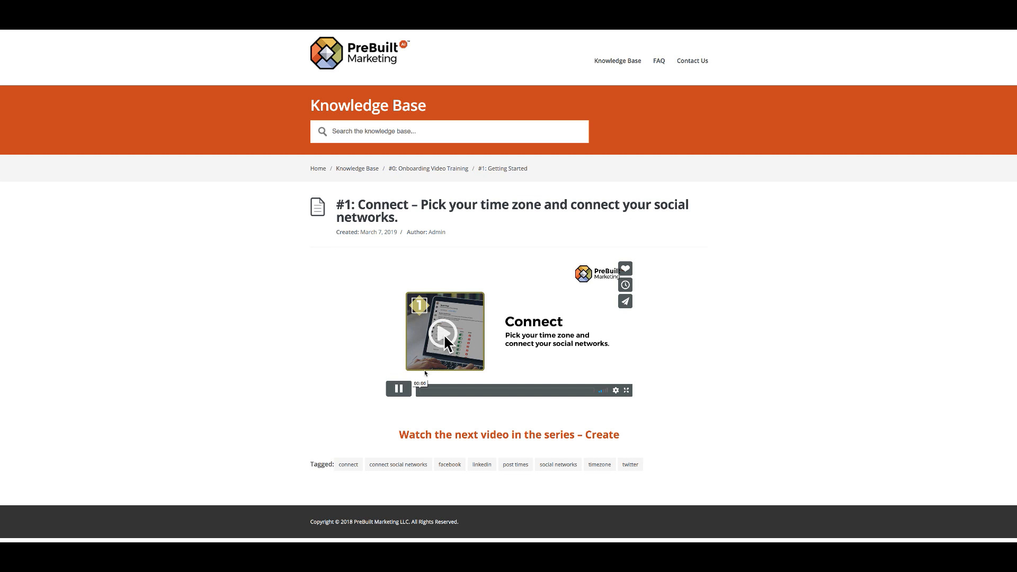
{"action": "left_click", "coordinate": [403, 394]}
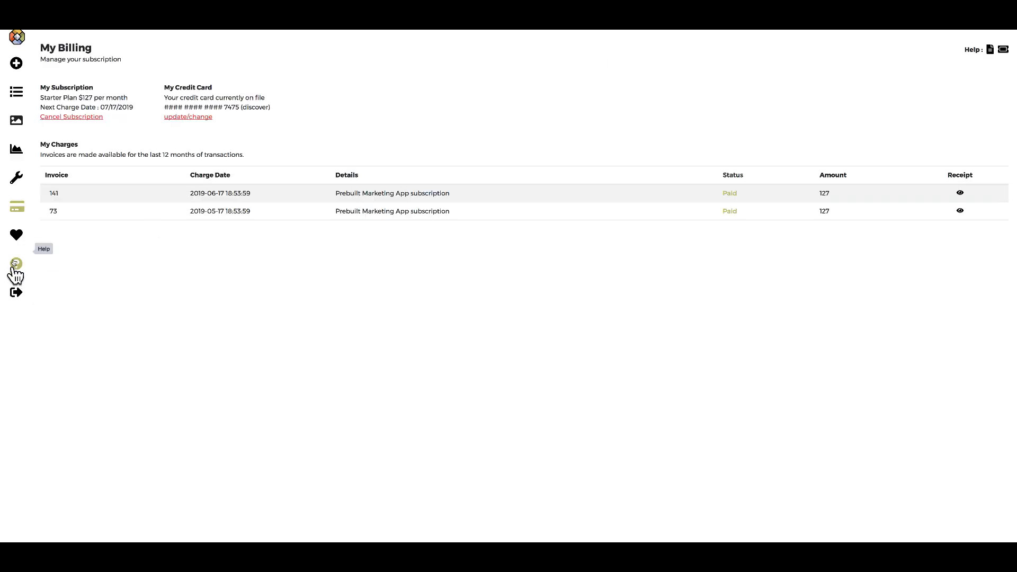
Open AIMI's Insights and browse the My Posts list with each post's likes, reactions, shares and comments.
{"action": "left_click", "coordinate": [16, 154]}
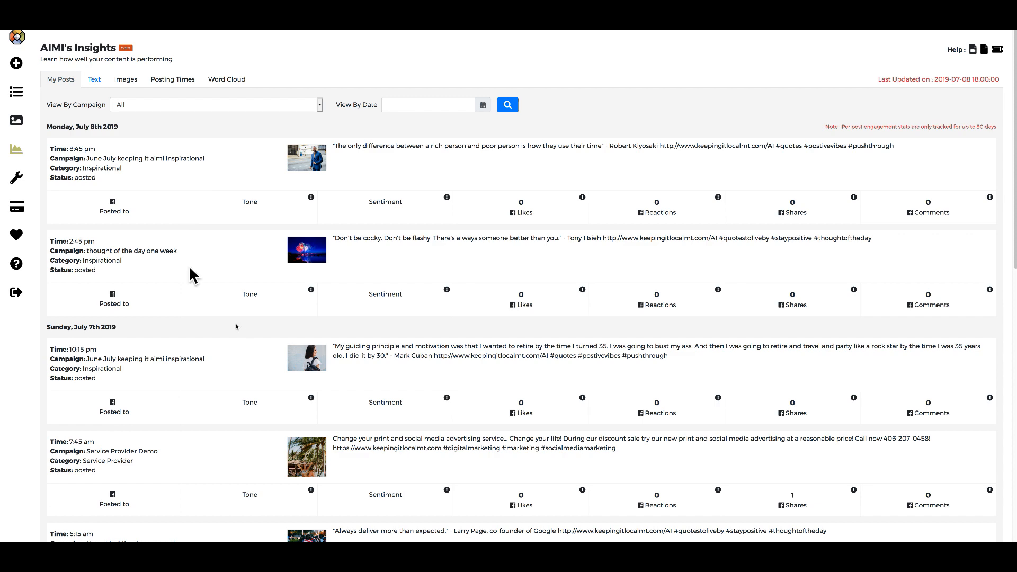
{"action": "scroll", "coordinate": [245, 335], "scroll_direction": "down", "scroll_amount": 10}
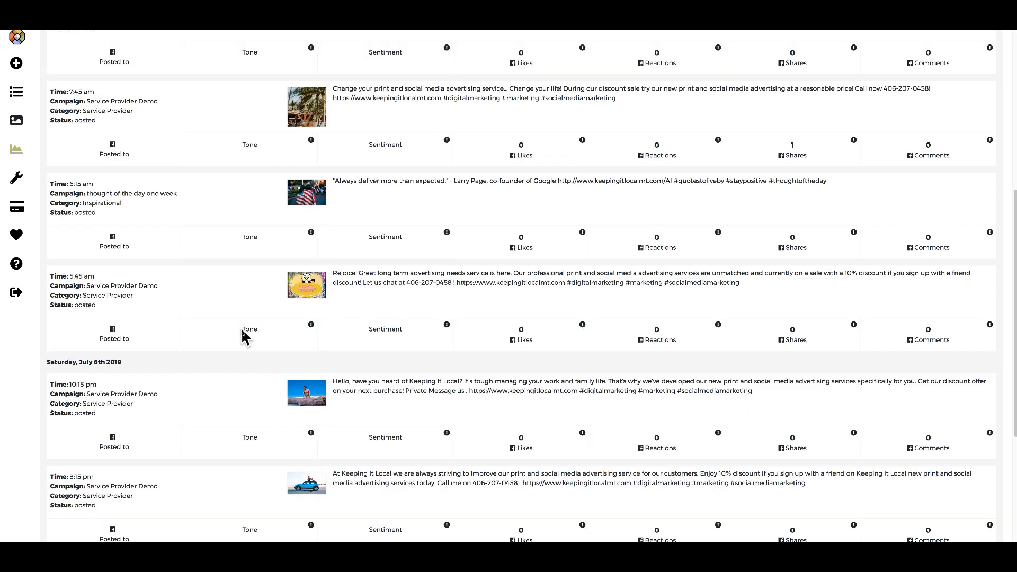
{"action": "scroll", "coordinate": [245, 334], "scroll_direction": "up", "scroll_amount": 10}
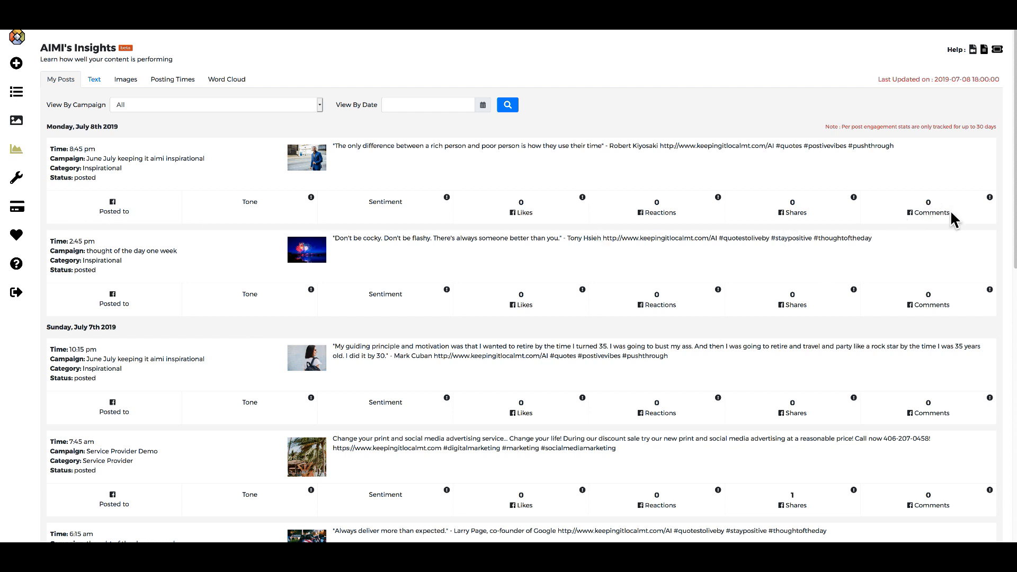
{"action": "mouse_move", "coordinate": [989, 198]}
{"action": "scroll", "coordinate": [461, 327], "scroll_direction": "down", "scroll_amount": 4}
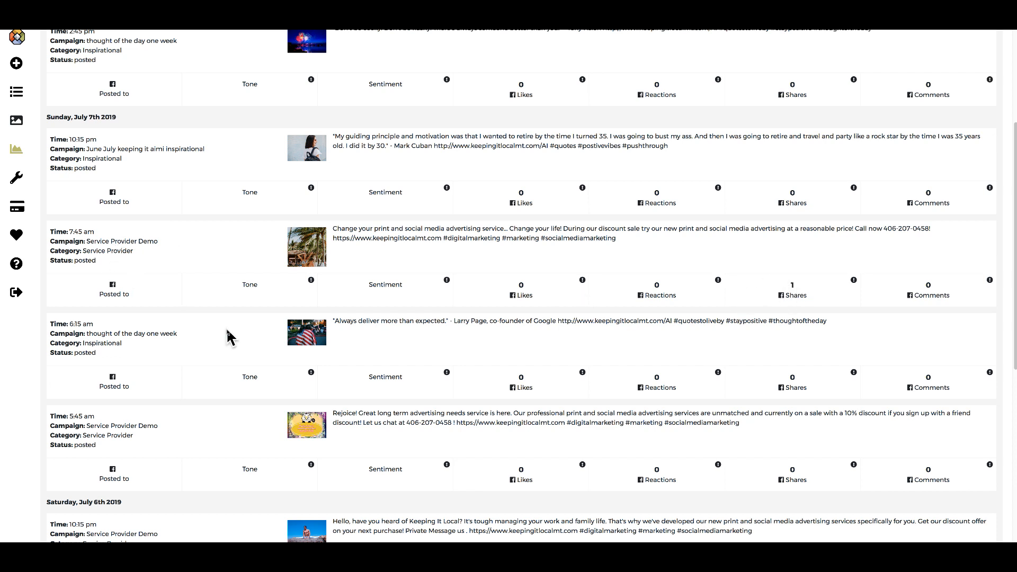
{"action": "scroll", "coordinate": [228, 336], "scroll_direction": "down", "scroll_amount": 1}
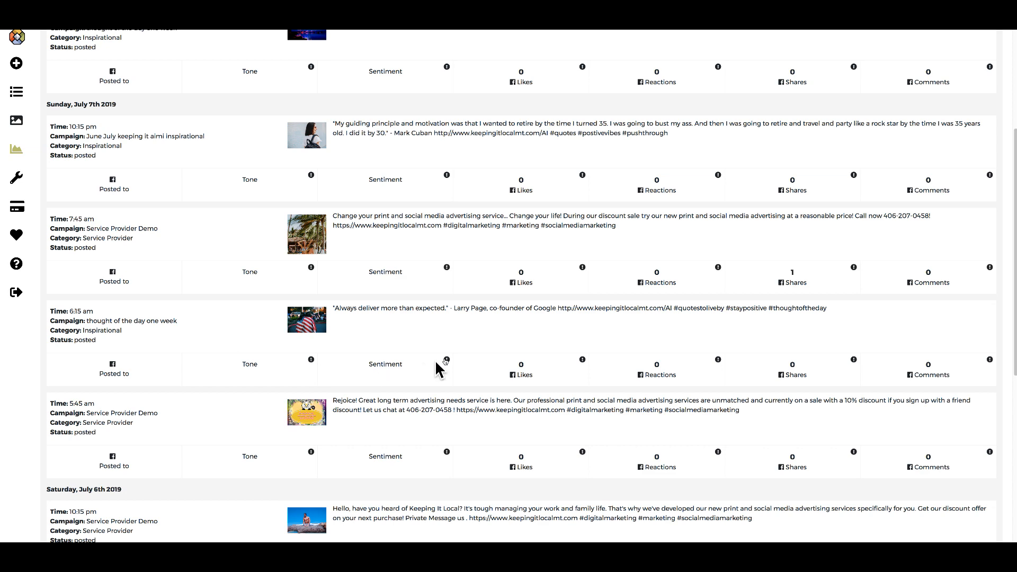
{"action": "scroll", "coordinate": [371, 370], "scroll_direction": "up", "scroll_amount": 3}
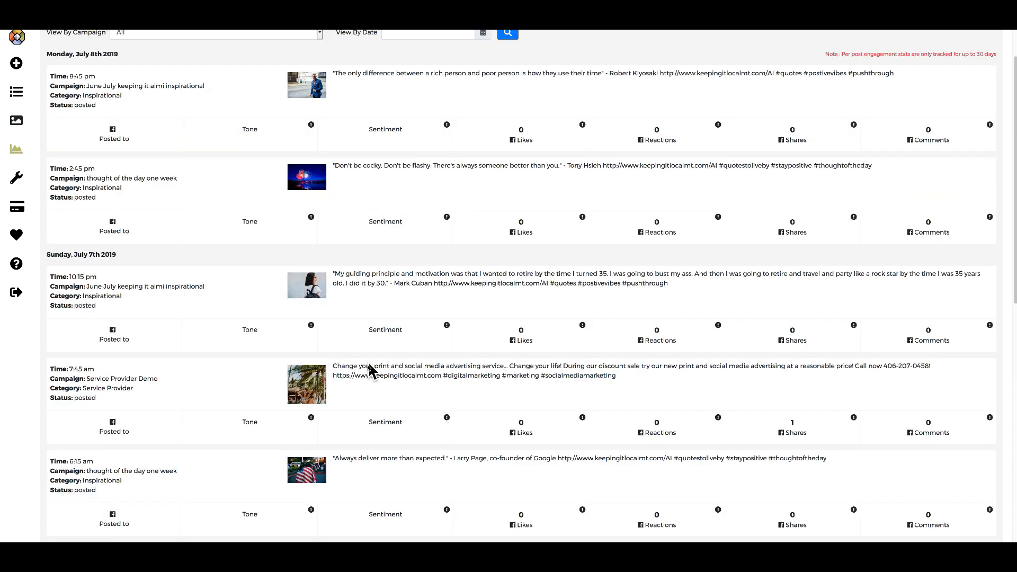
{"action": "scroll", "coordinate": [371, 371], "scroll_direction": "up", "scroll_amount": 2}
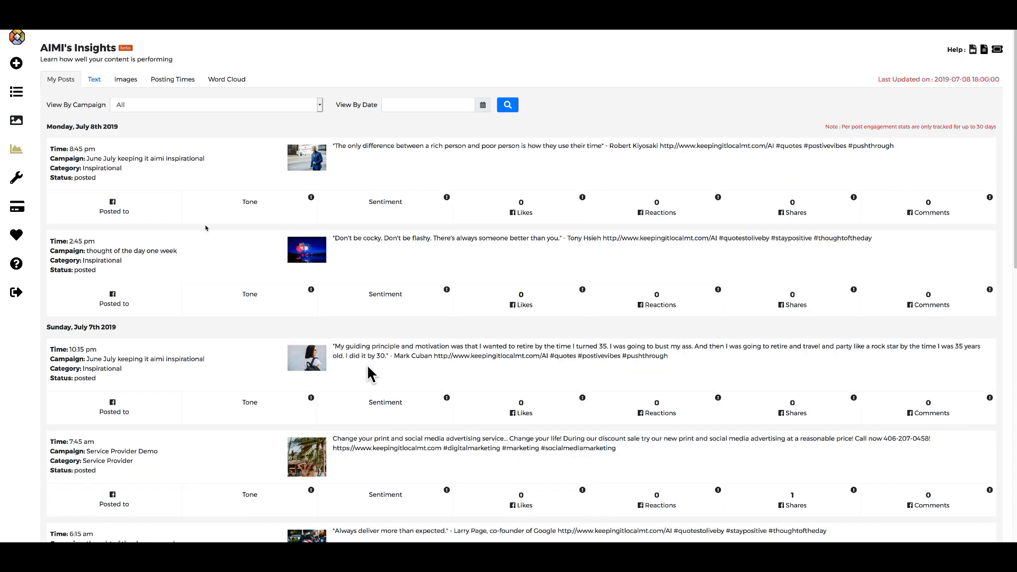
Review AIMI's Text insights for the Every category and preview headline #2's full text.
{"action": "left_click", "coordinate": [94, 80]}
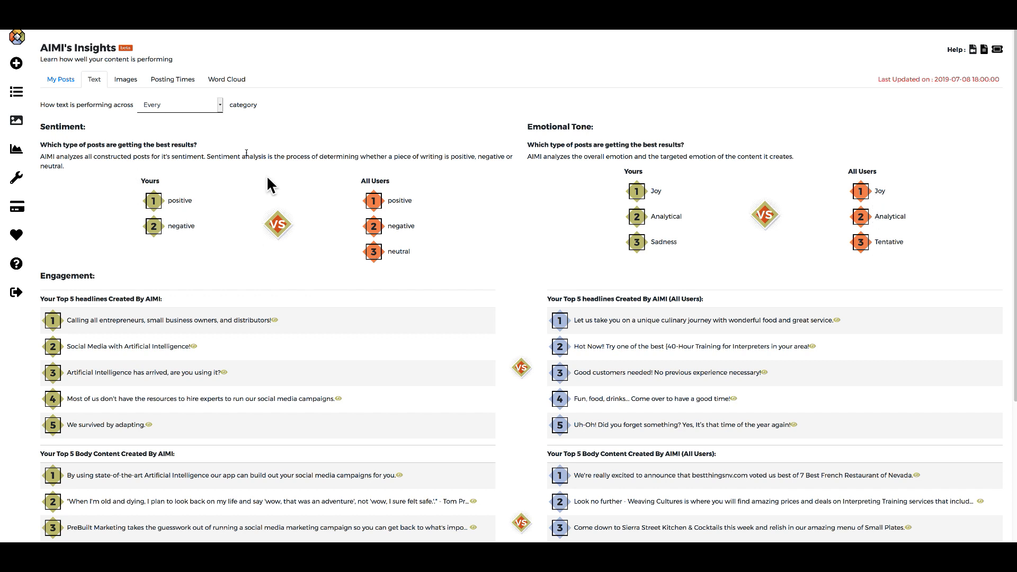
{"action": "left_click", "coordinate": [220, 105]}
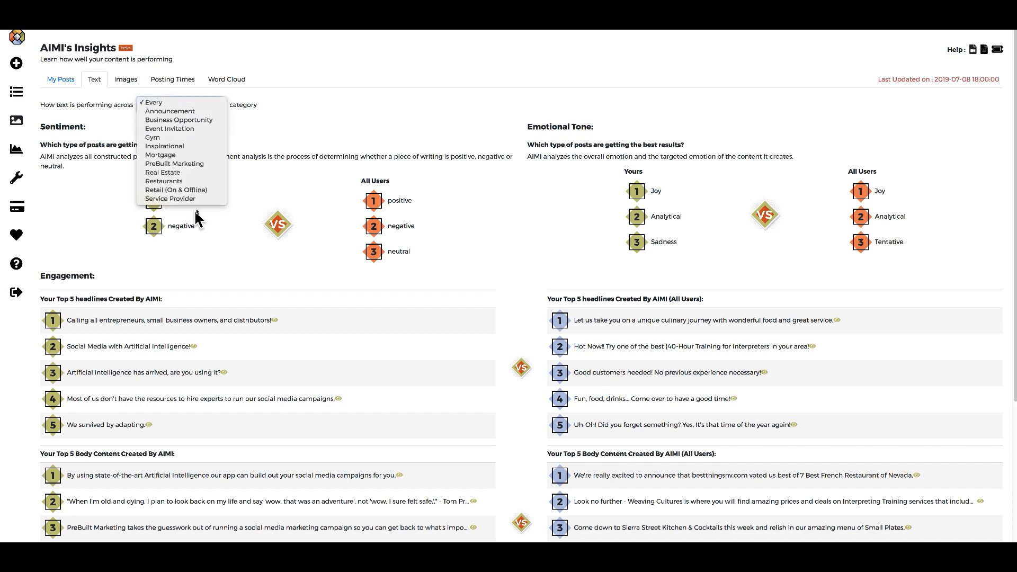
{"action": "left_click", "coordinate": [303, 151]}
{"action": "scroll", "coordinate": [257, 333], "scroll_direction": "down", "scroll_amount": 4}
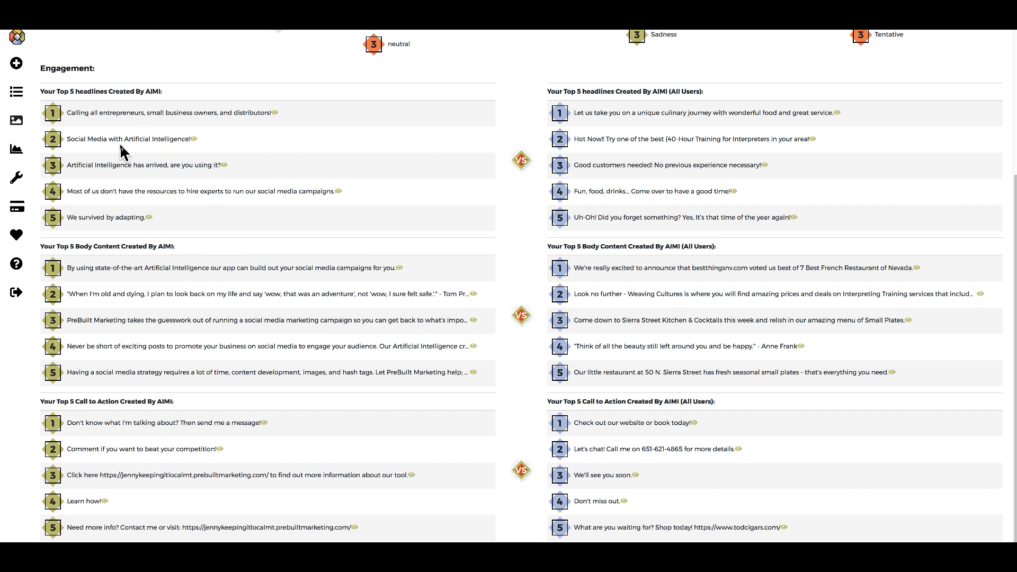
{"action": "left_click", "coordinate": [194, 139]}
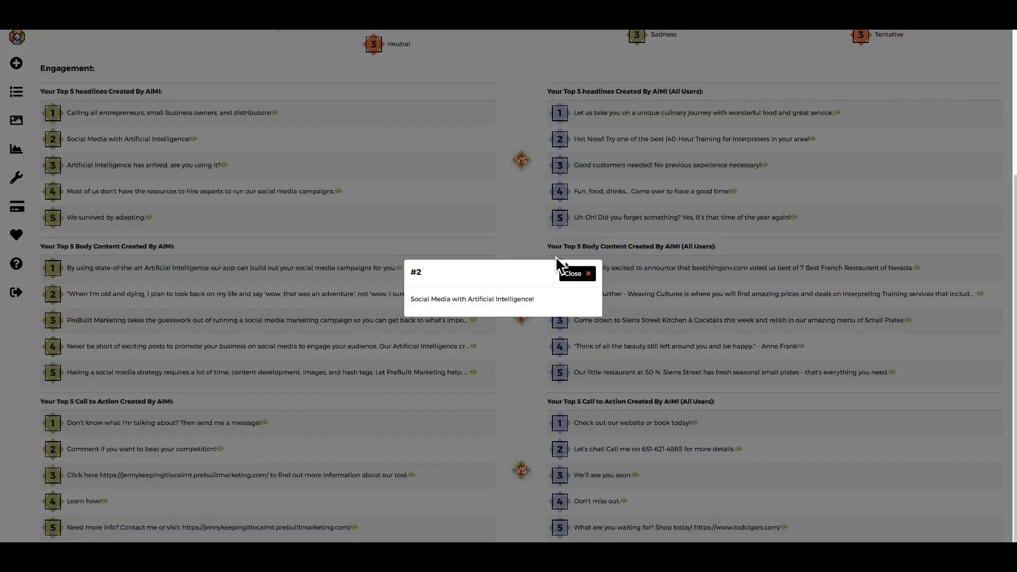
{"action": "left_click", "coordinate": [577, 273]}
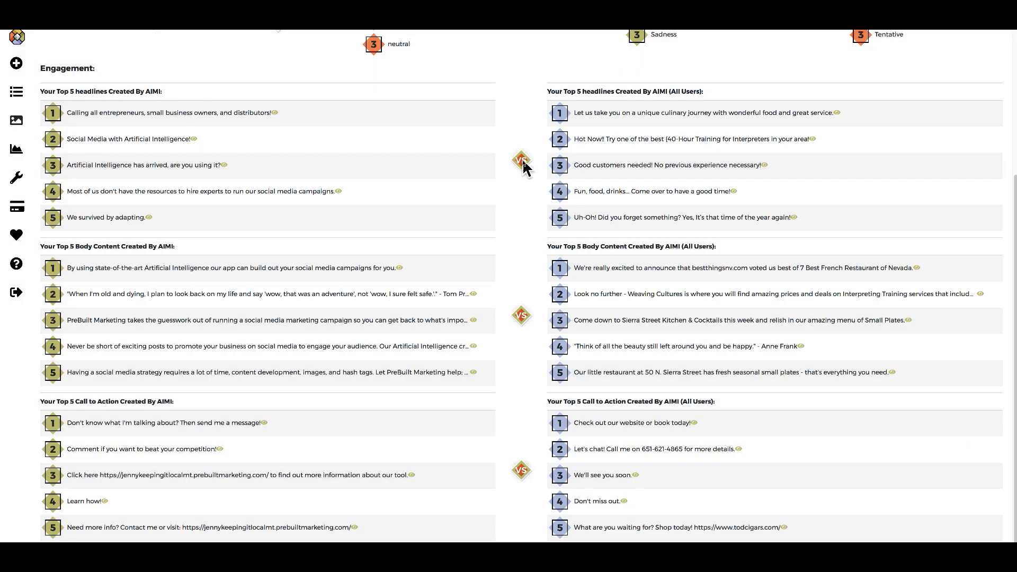
Highlight the Last Updated timestamp, then go to the My Campaigns list.
{"action": "scroll", "coordinate": [111, 241], "scroll_direction": "up", "scroll_amount": 4}
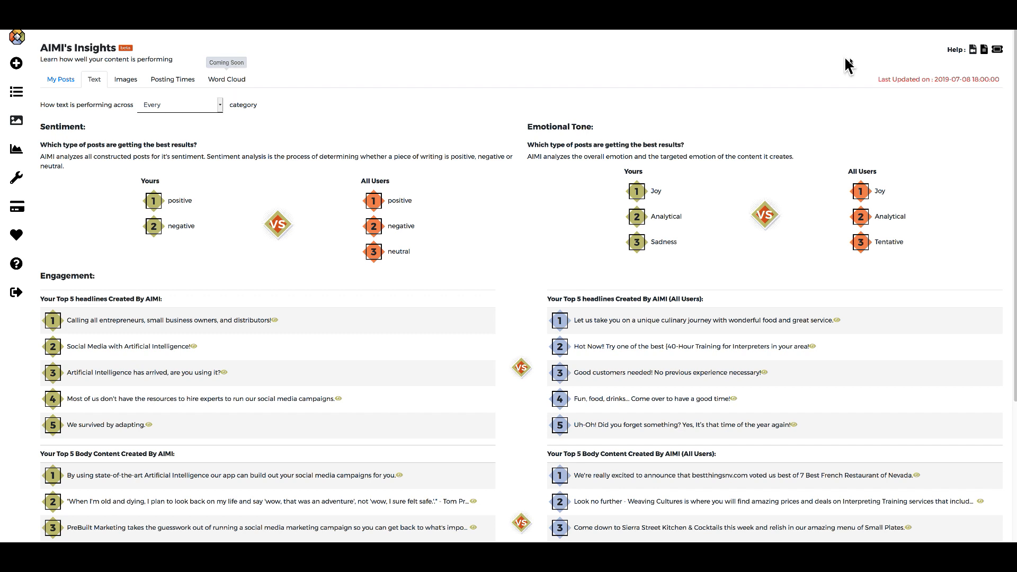
{"action": "left_click_drag", "start_coordinate": [877, 79], "coordinate": [1001, 79]}
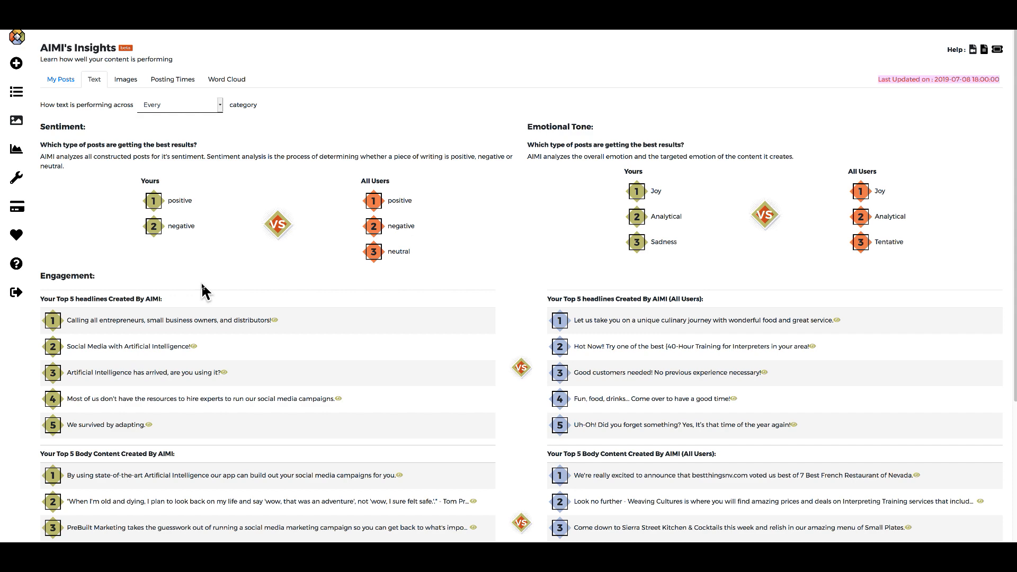
{"action": "scroll", "coordinate": [203, 290], "scroll_direction": "down", "scroll_amount": 4}
{"action": "scroll", "coordinate": [203, 291], "scroll_direction": "down", "scroll_amount": 1}
{"action": "scroll", "coordinate": [203, 290], "scroll_direction": "up", "scroll_amount": 5}
{"action": "left_click", "coordinate": [17, 92]}
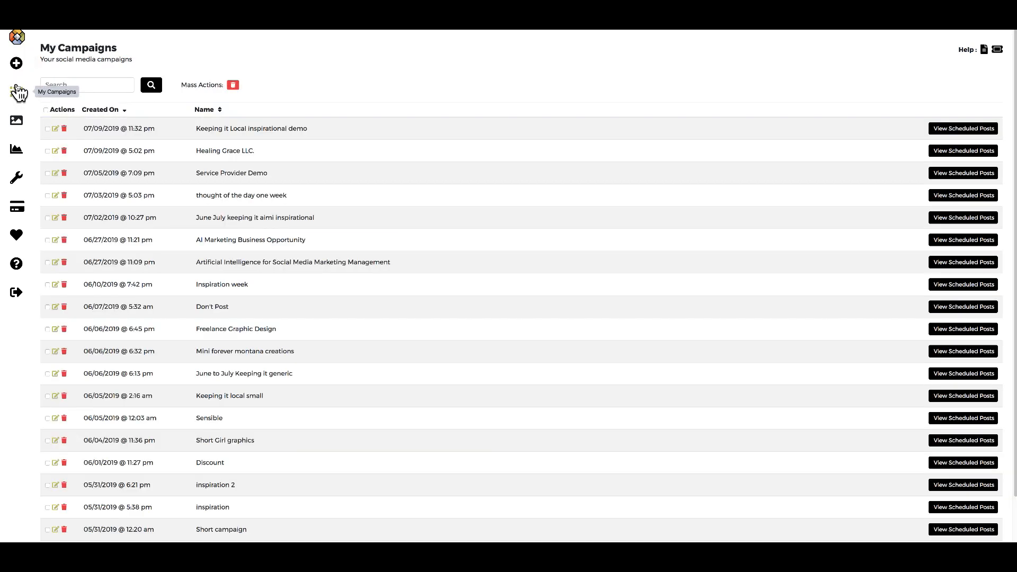